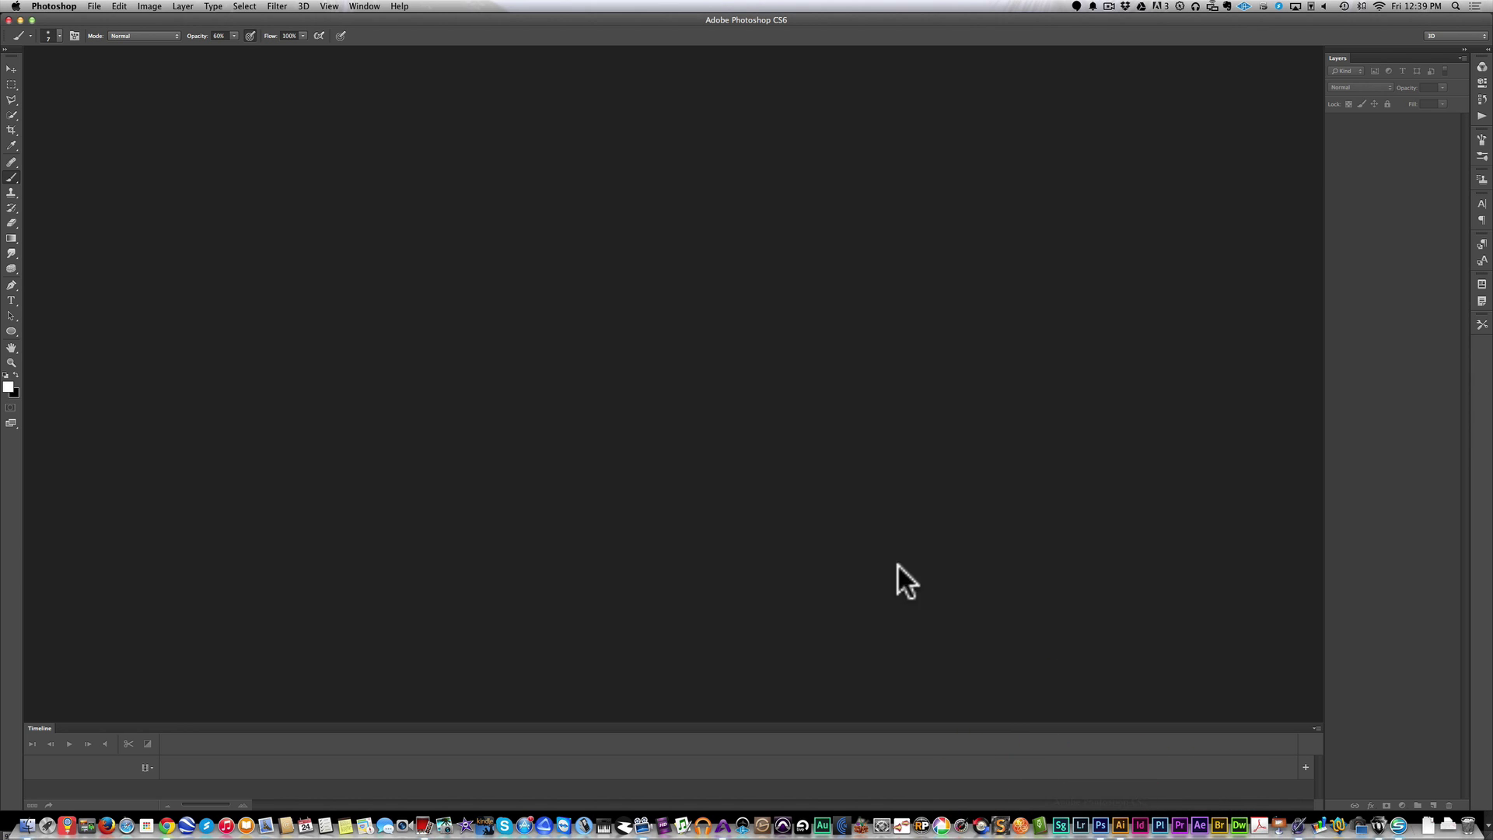
Create a 2560 x 1440 pixel document at 72 pixels/inch with 16-bit RGB Color and a white background.
click(93, 6)
click(107, 19)
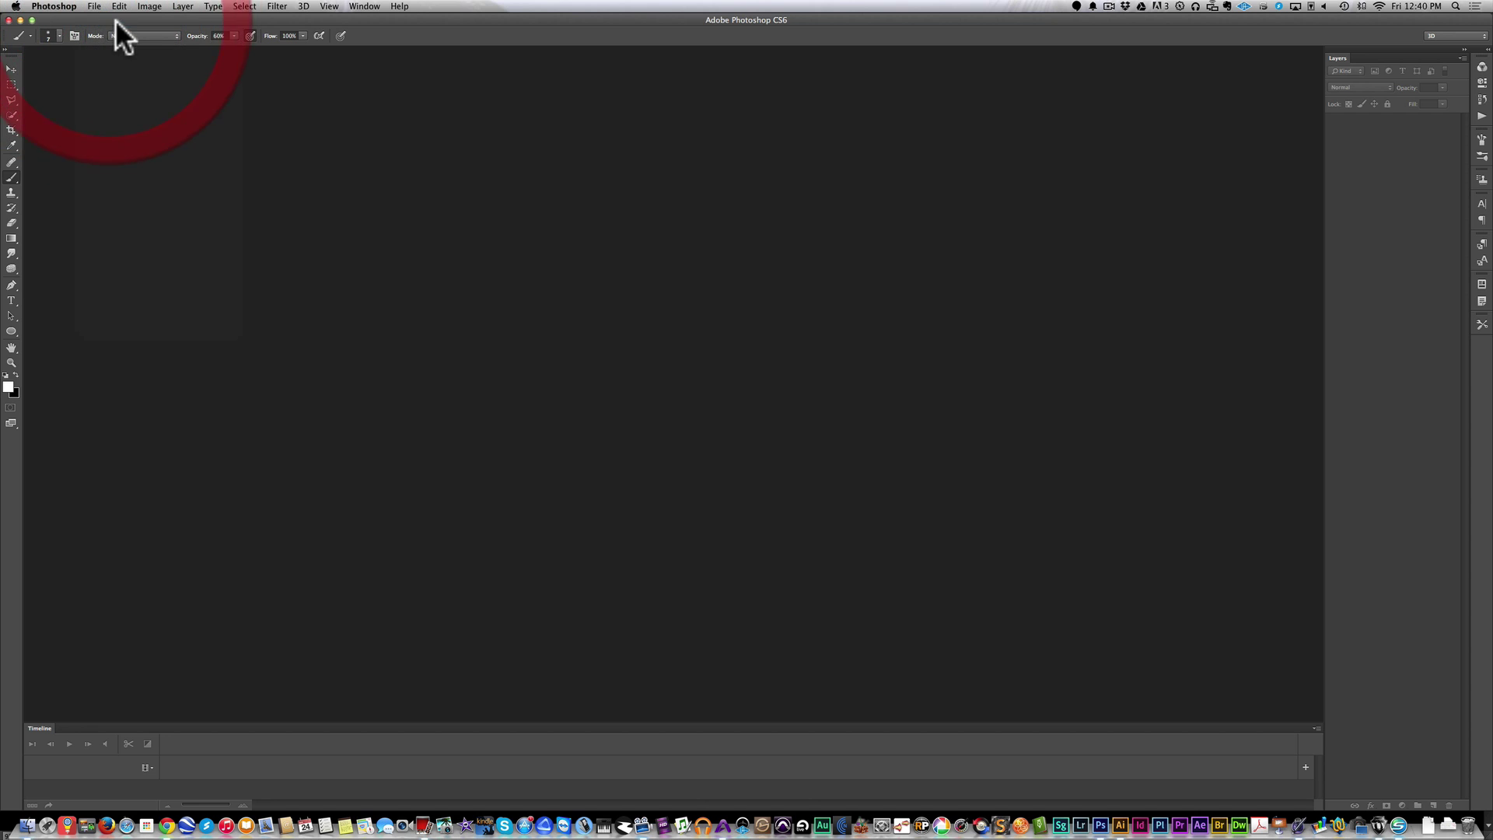
click(661, 455)
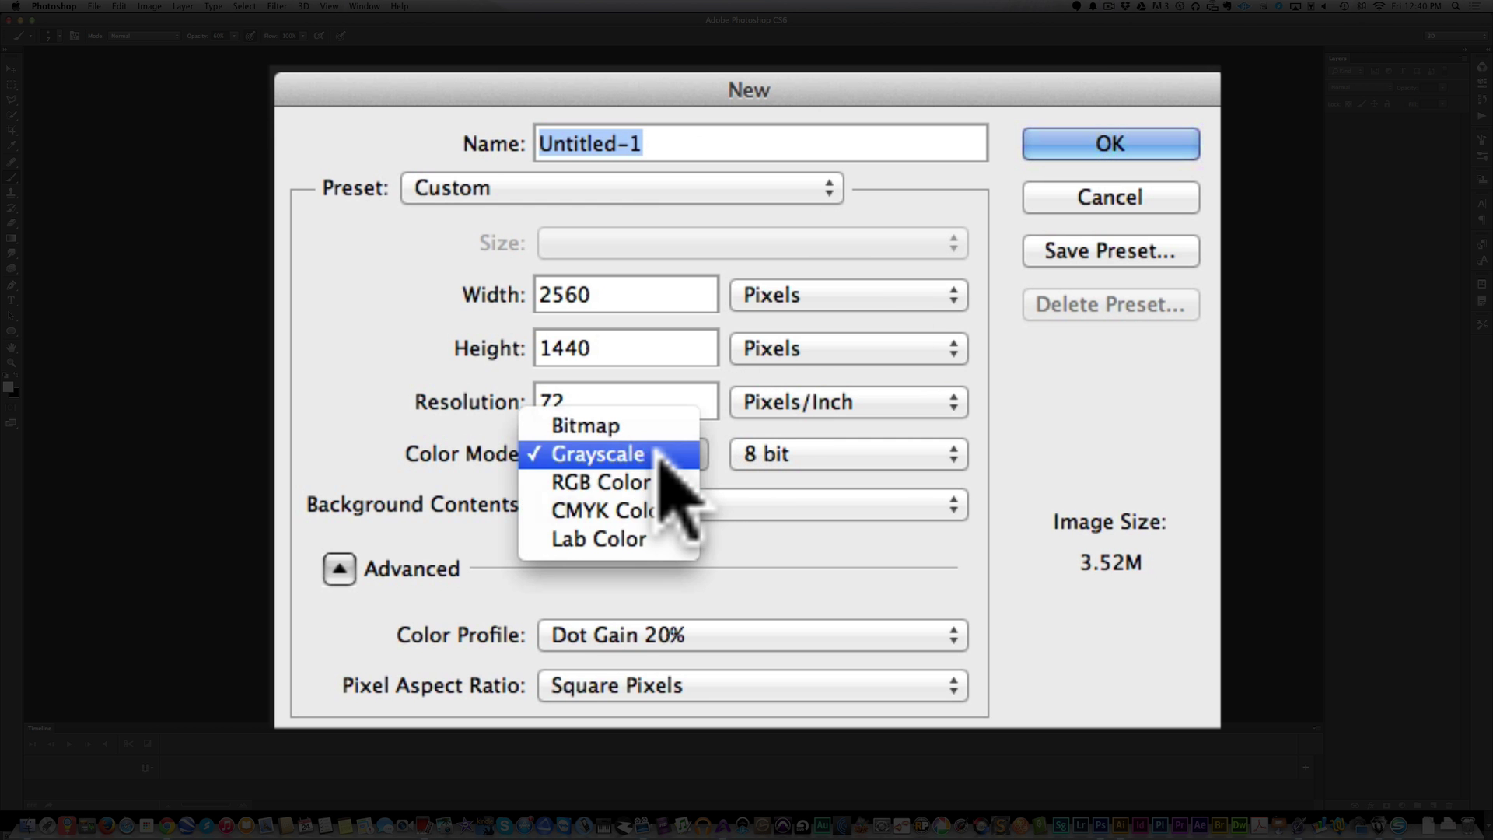
click(655, 482)
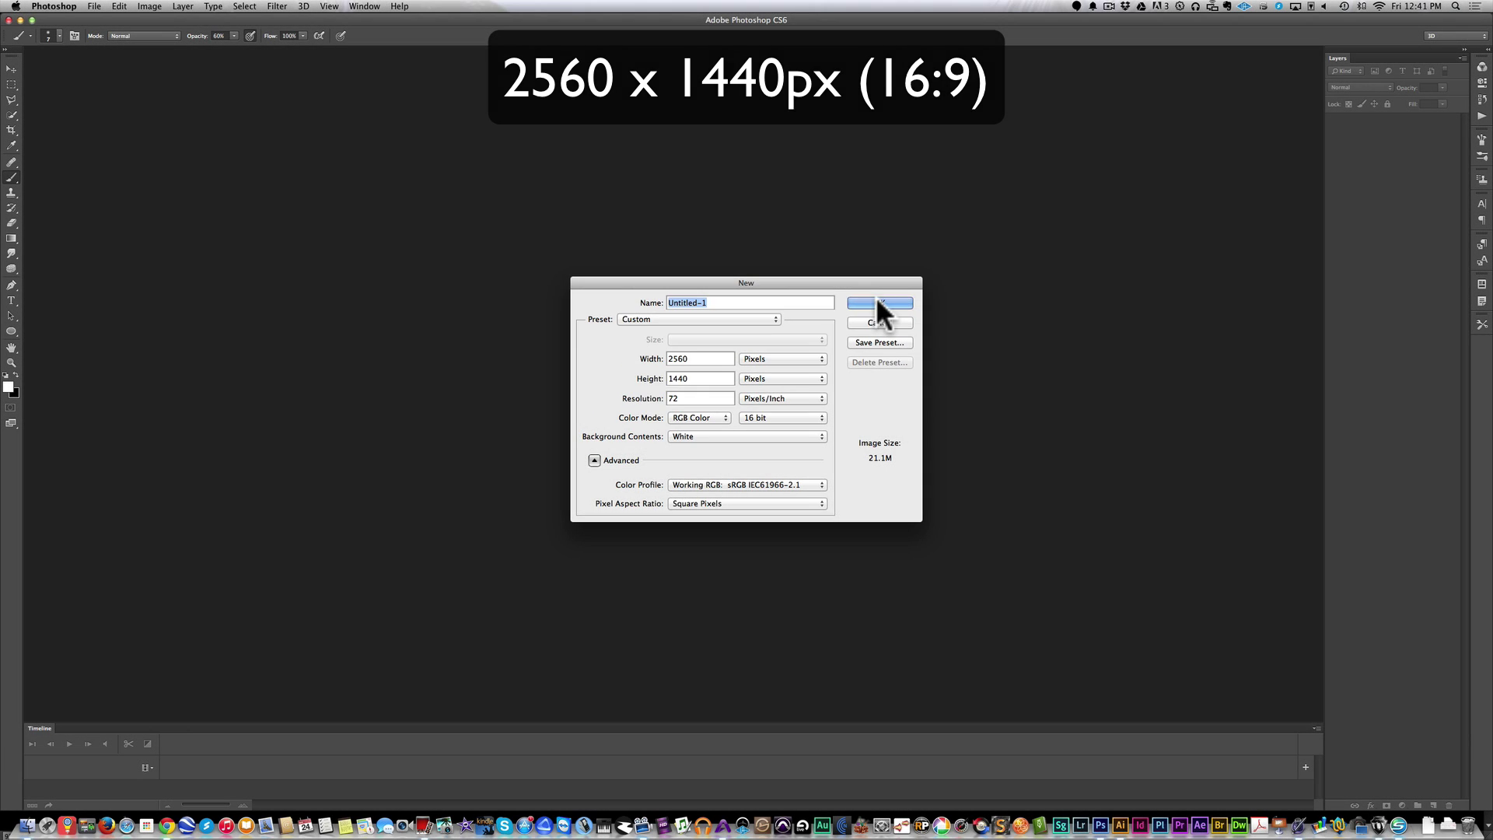
click(1191, 192)
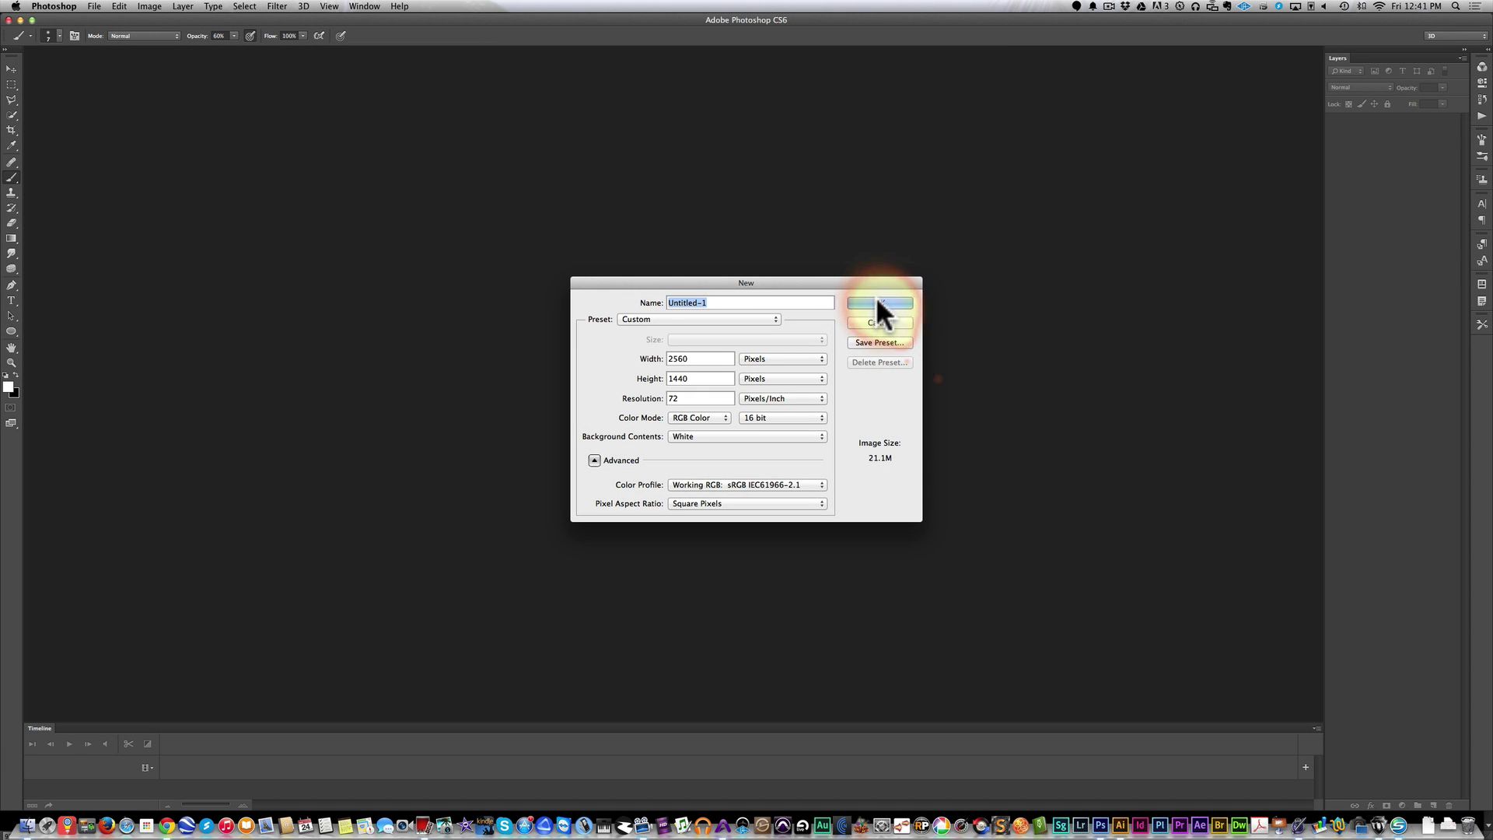
click(877, 301)
click(94, 7)
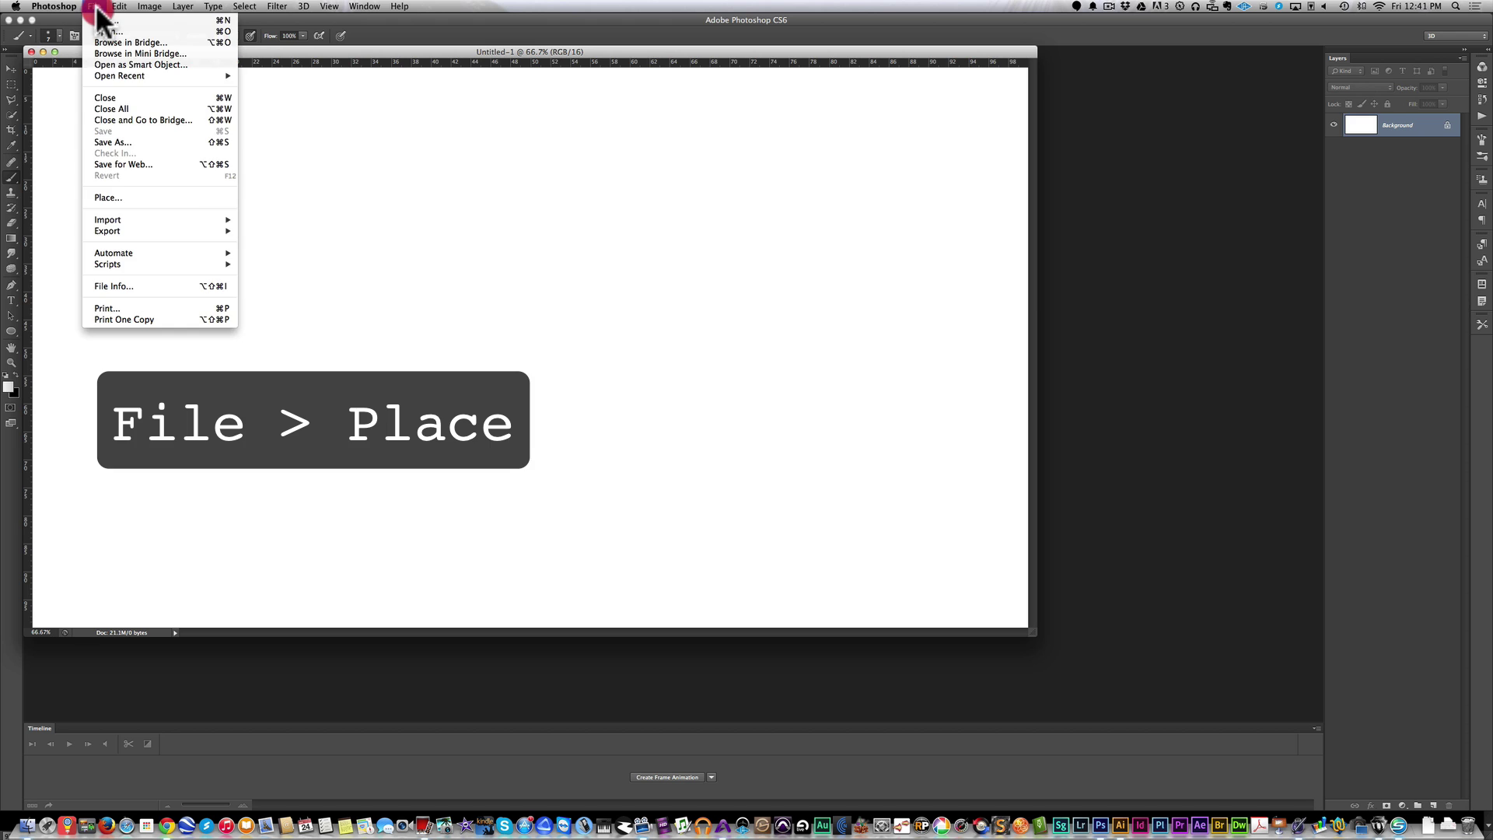
click(158, 198)
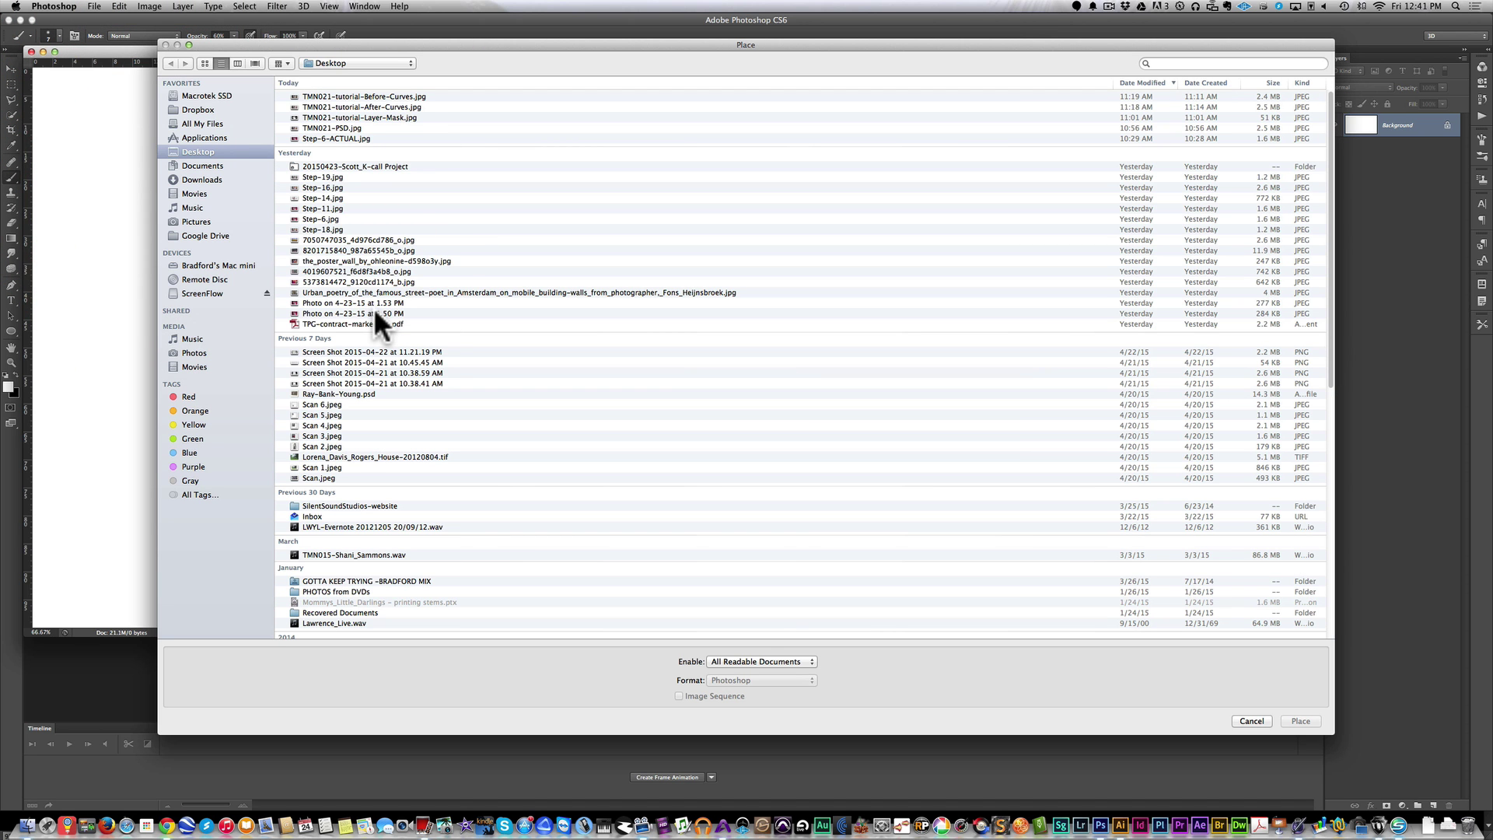
double_click(375, 313)
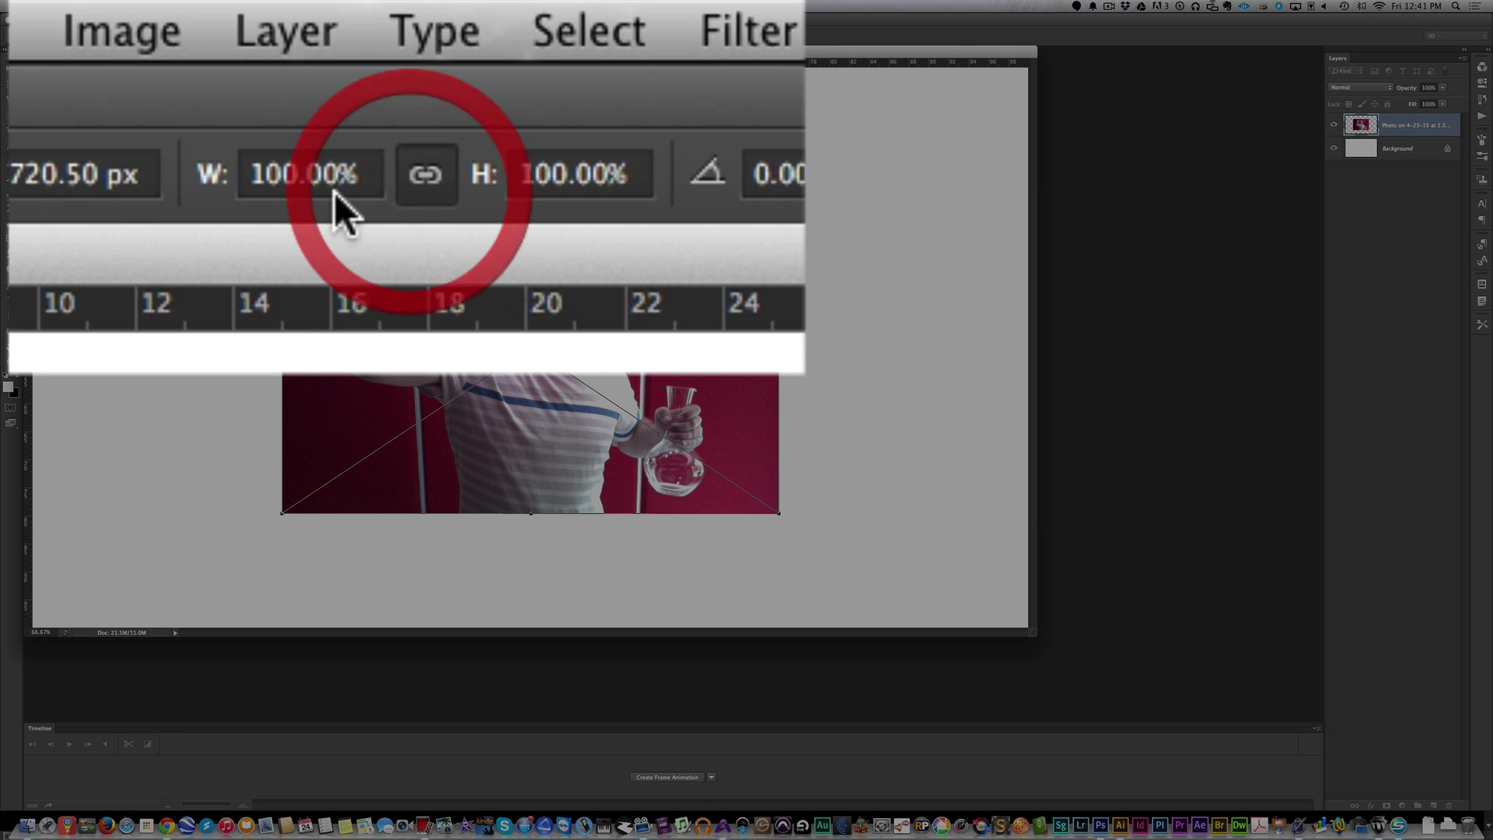
click(322, 173)
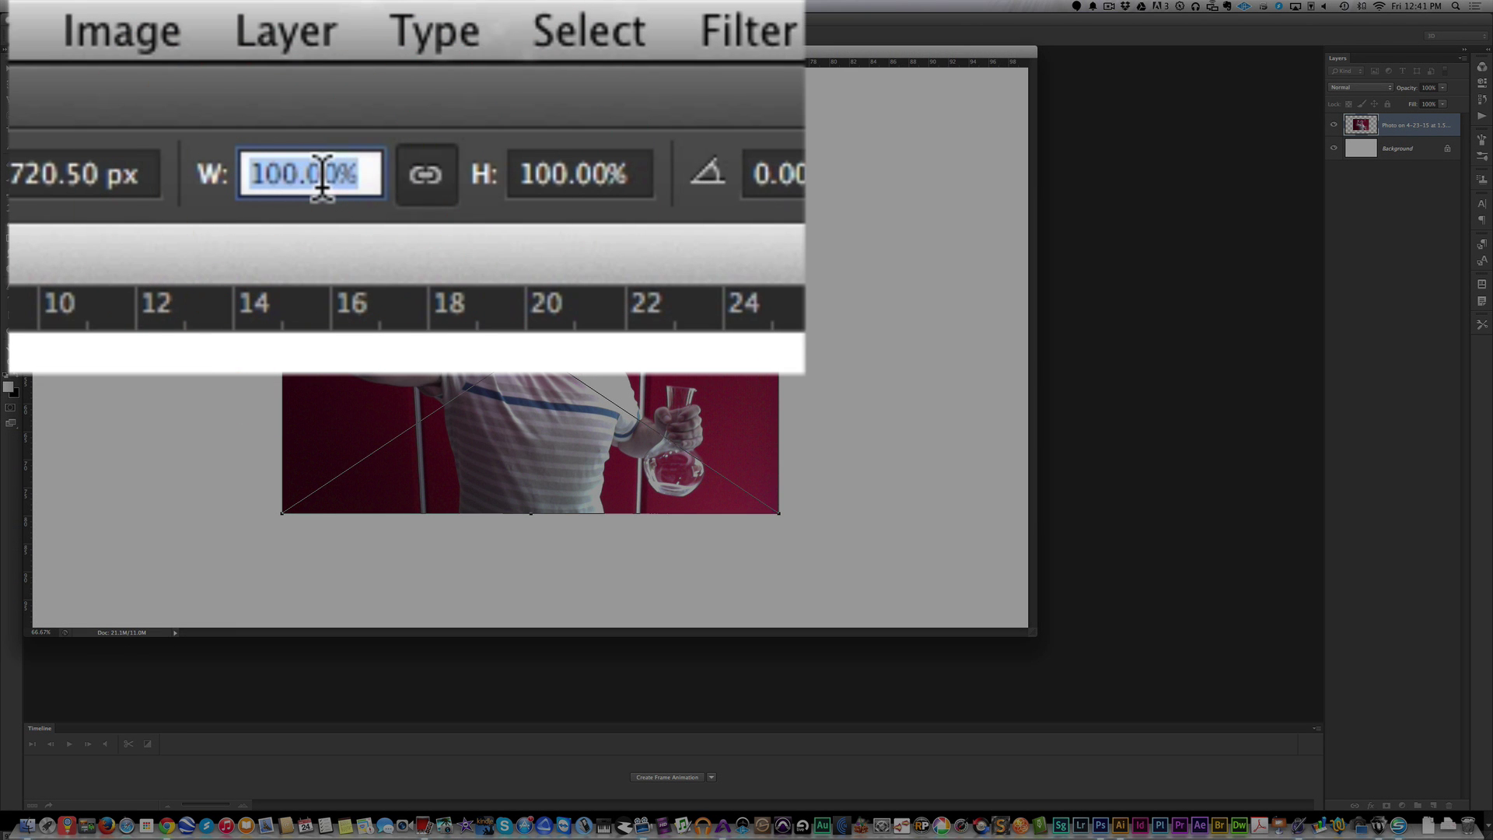
text(200)
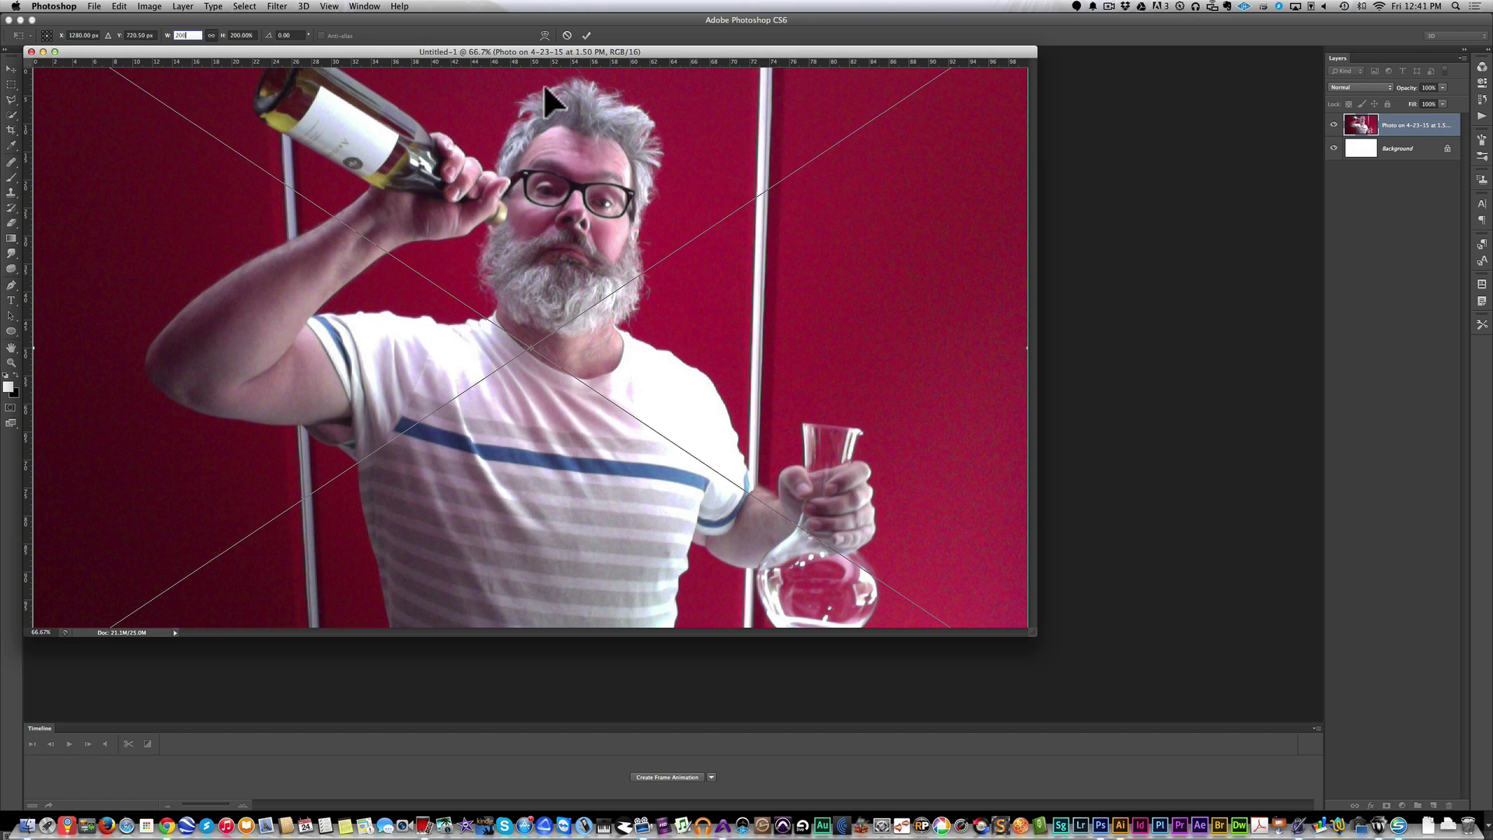
click(563, 34)
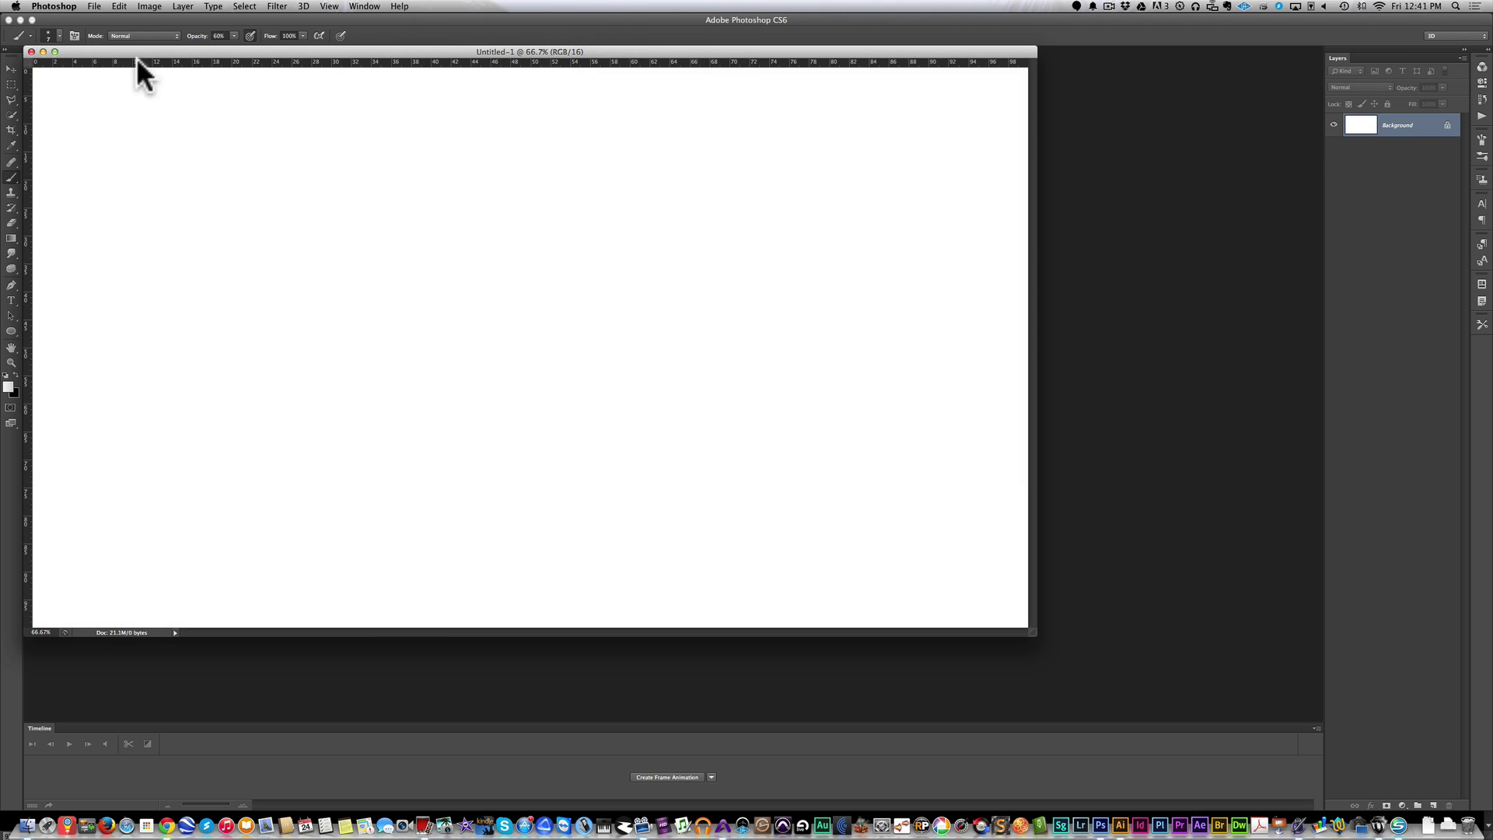
Place "Photo on 4-23-15 at 1.53 PM", enlarge it to about 214% wide and 224% high to cover the canvas, and commit it.
click(91, 6)
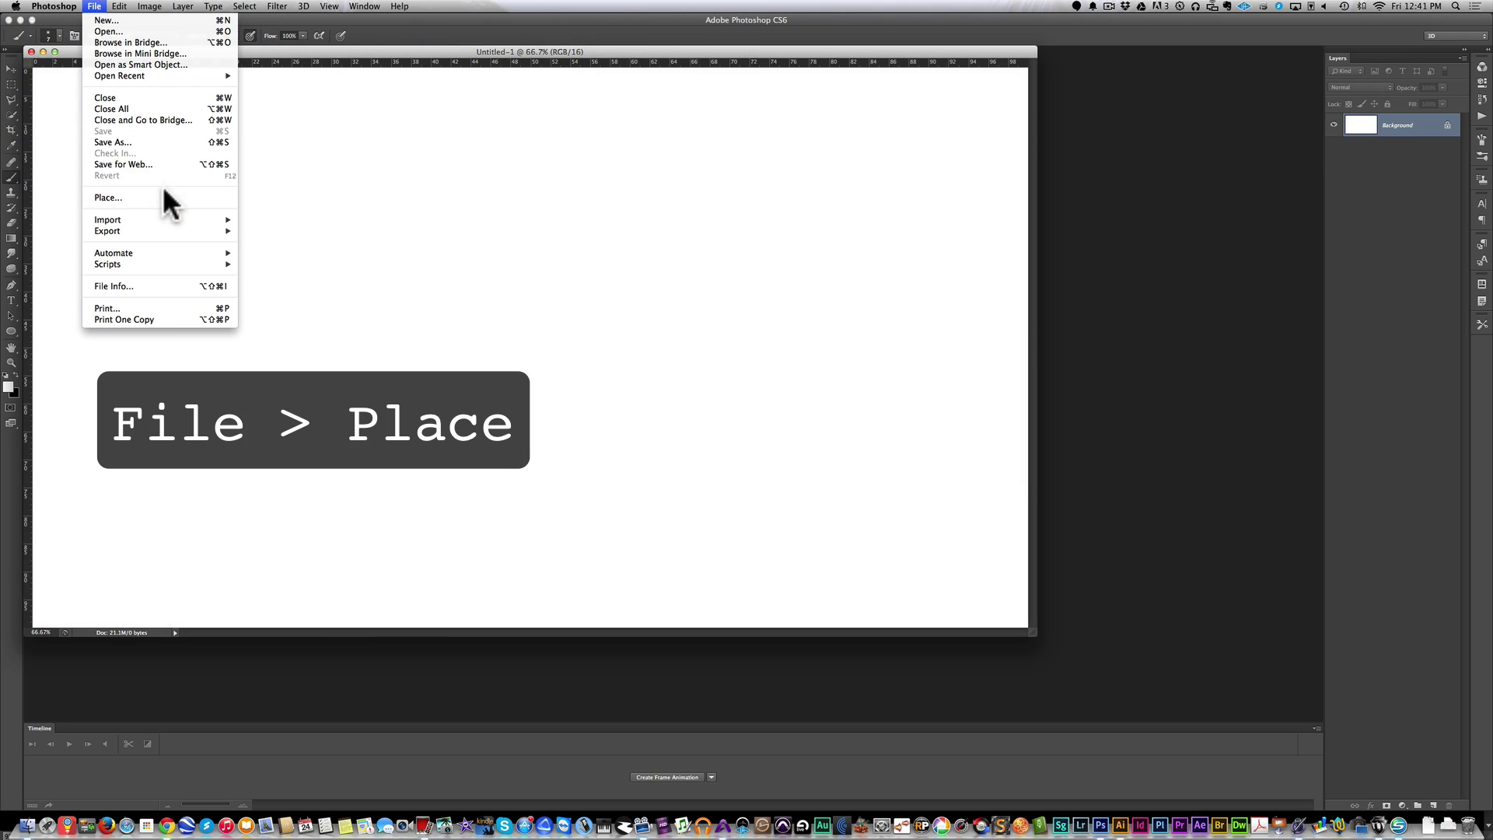
mouse_move(161, 229)
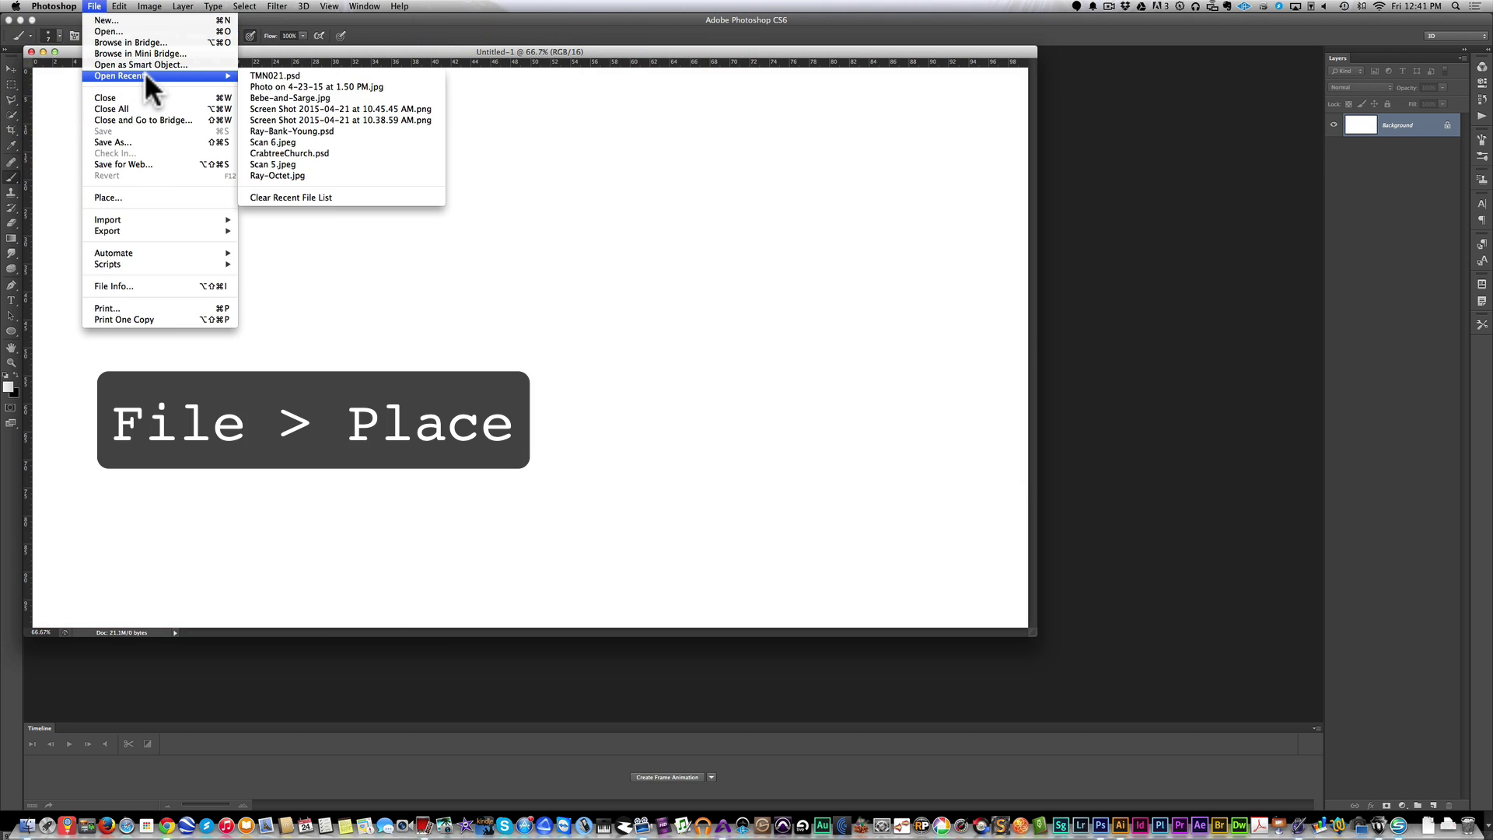
click(153, 198)
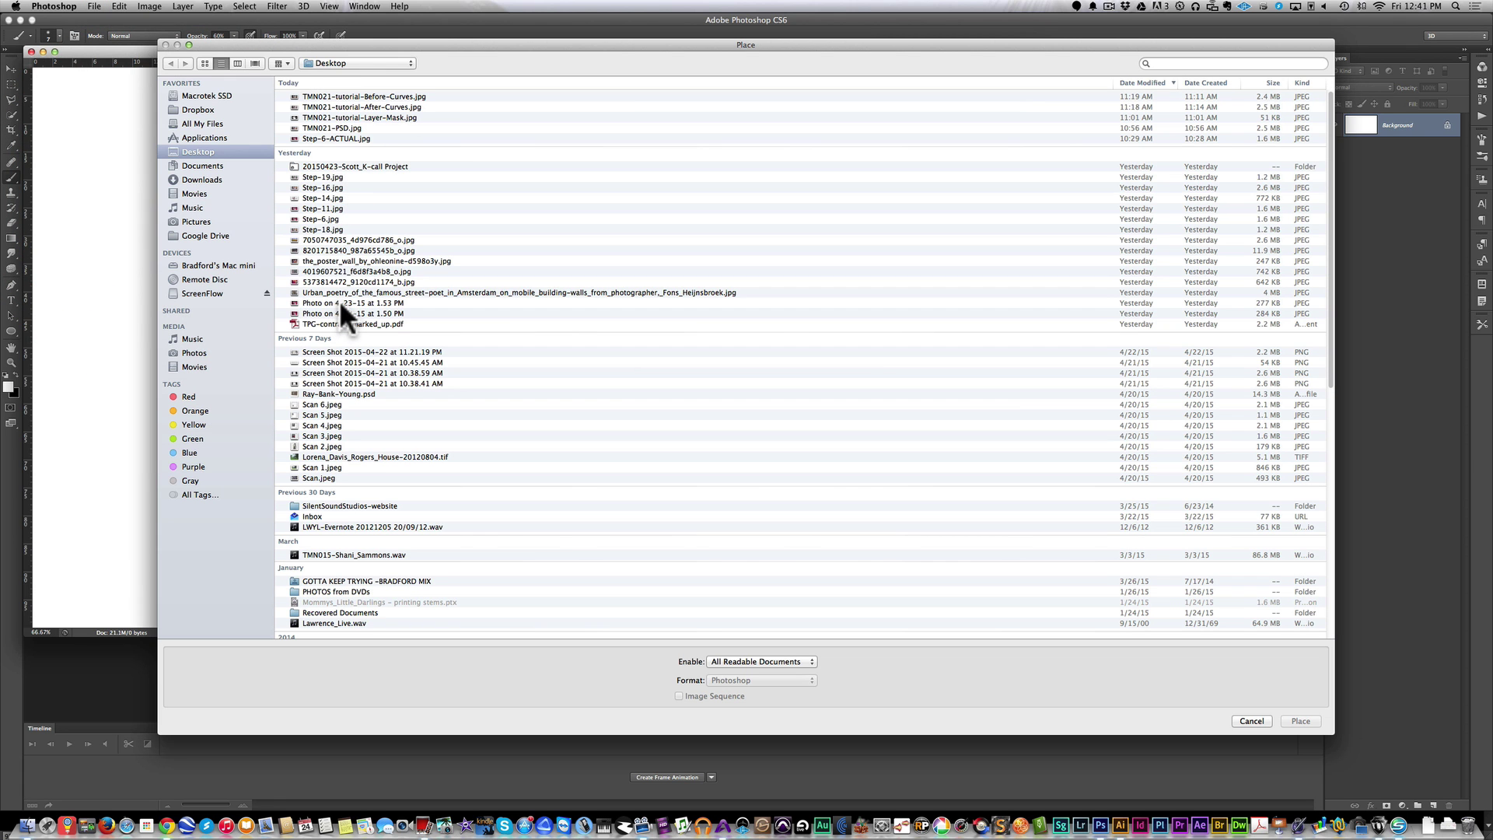
double_click(344, 302)
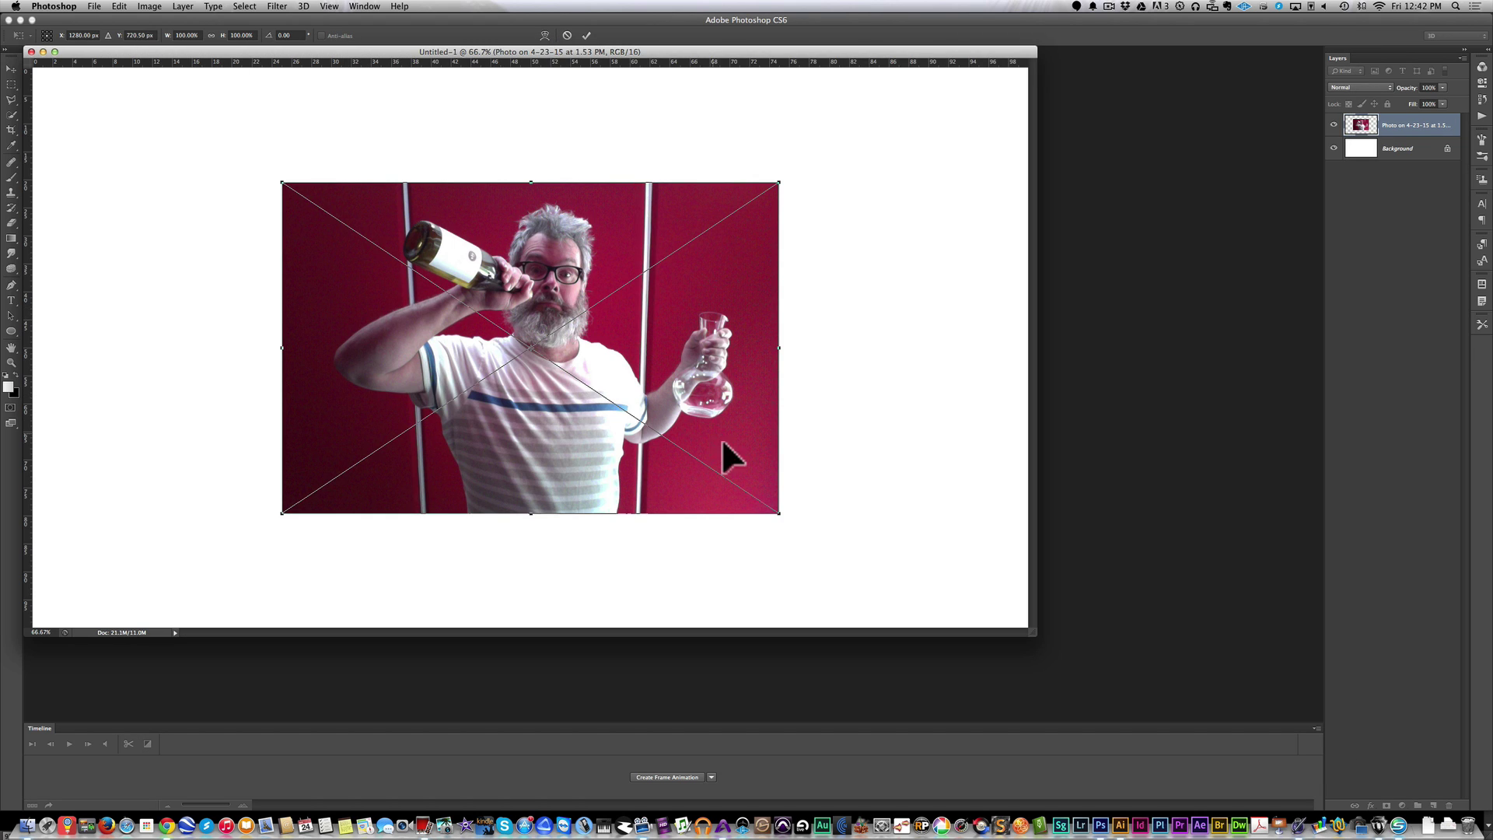
key(super+minus)
key(super+minus)
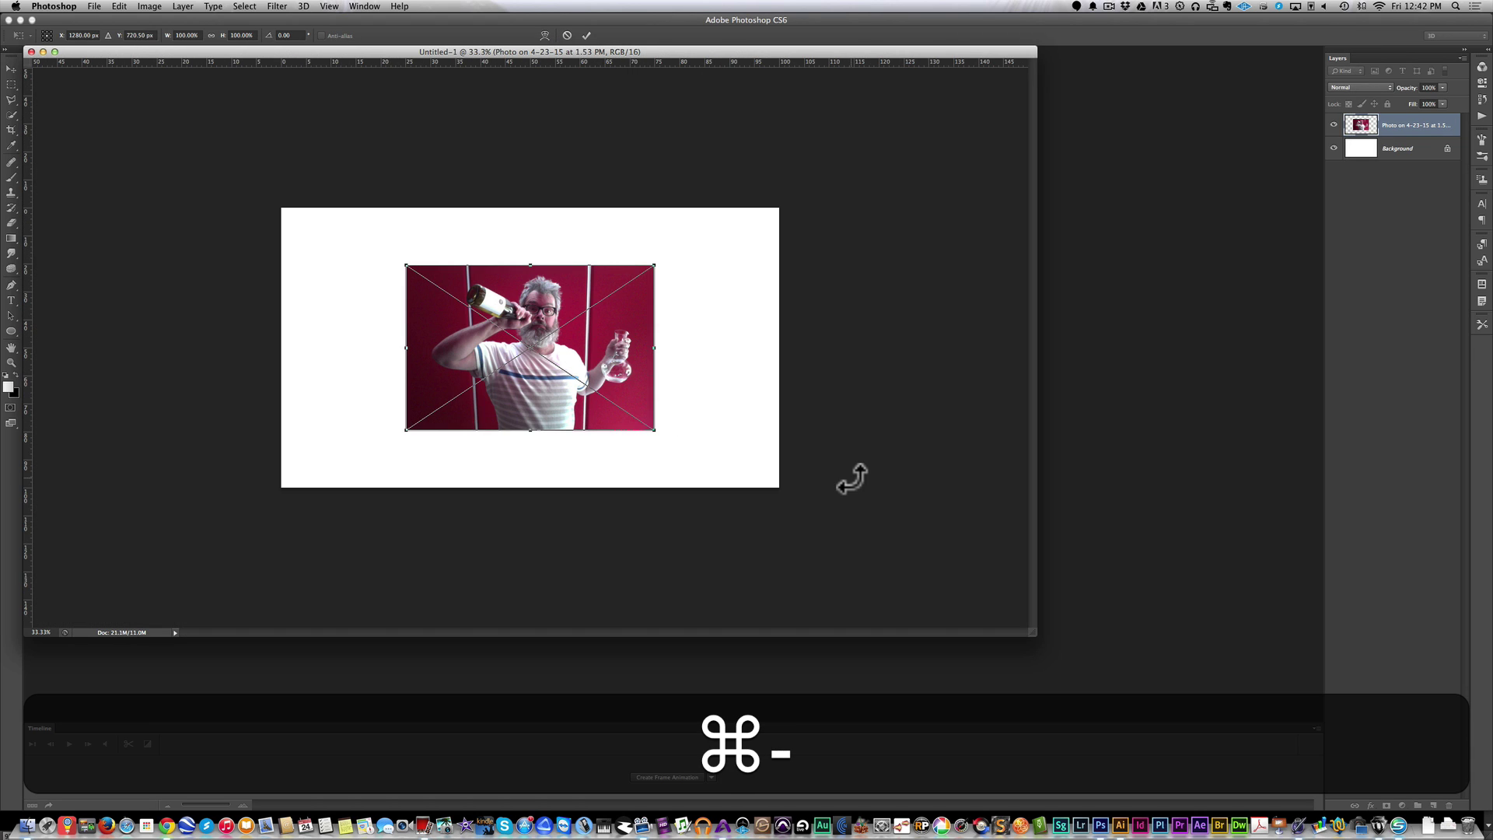
drag(591, 424, 793, 568)
drag(723, 473, 713, 460)
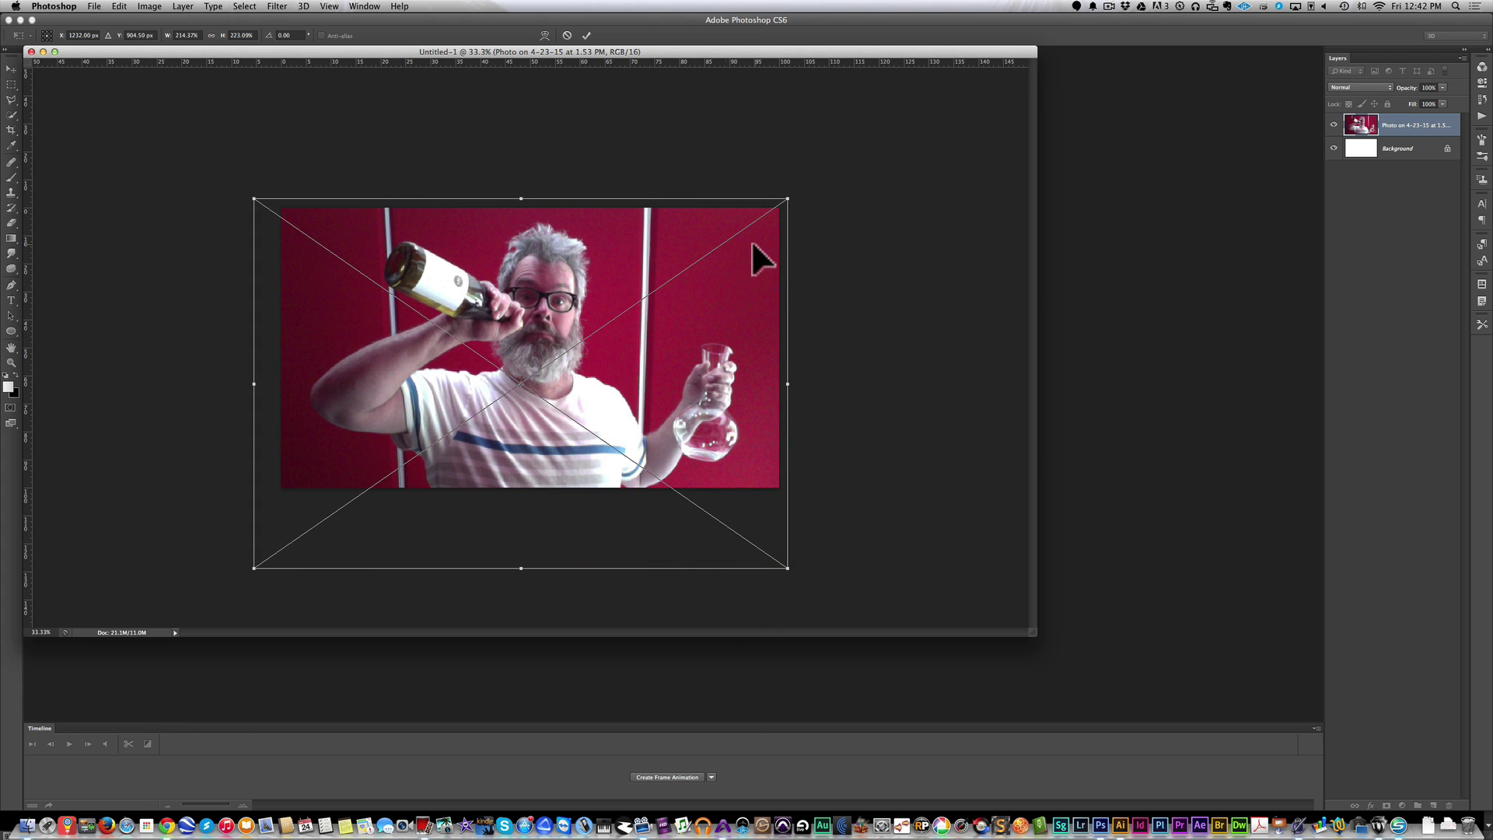
click(587, 35)
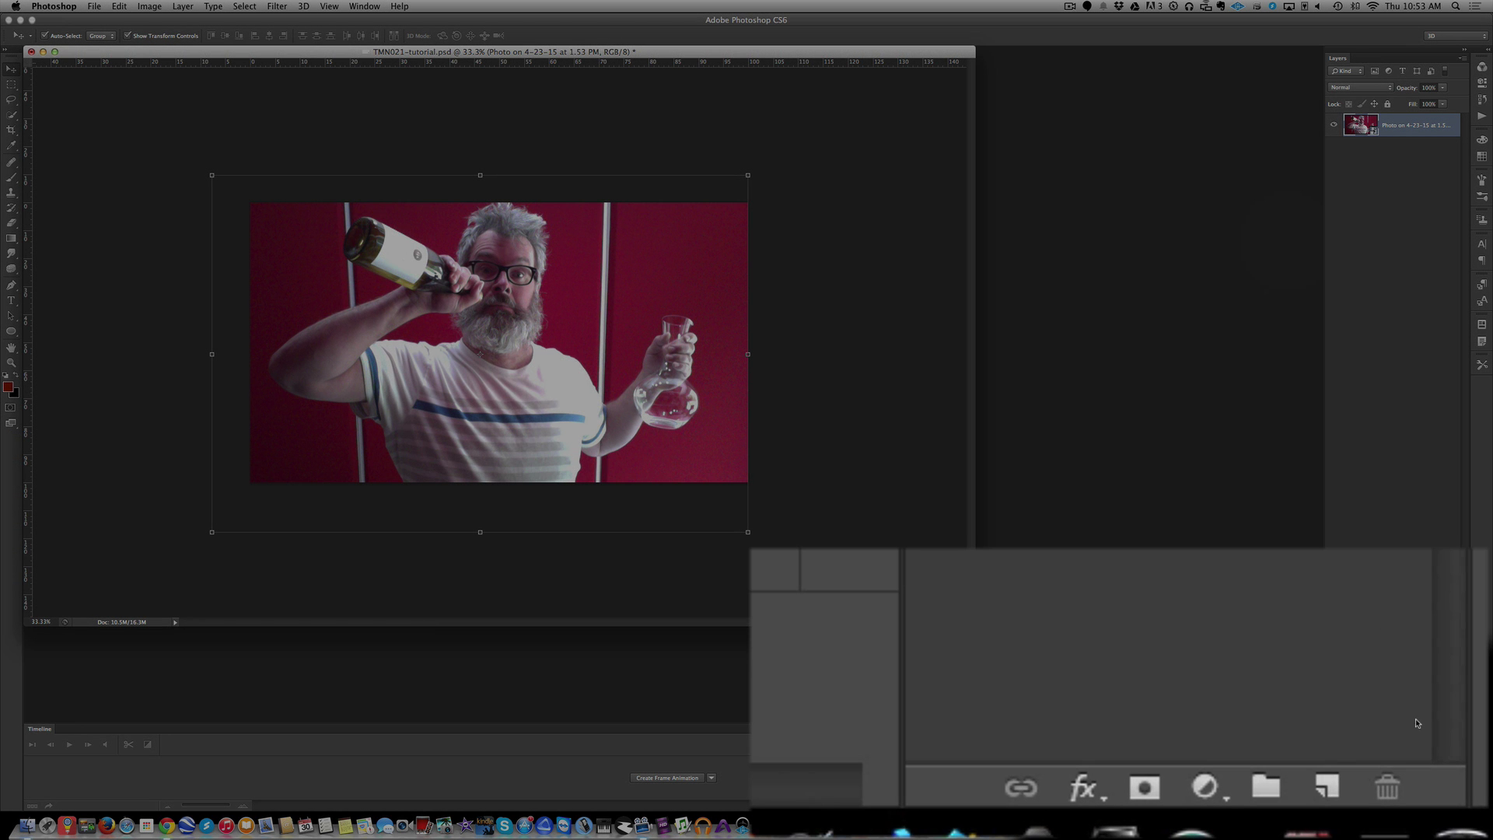
Add a new layer above the photo and paint the bowl of the glass flask dark red with the Brush tool.
click(1324, 787)
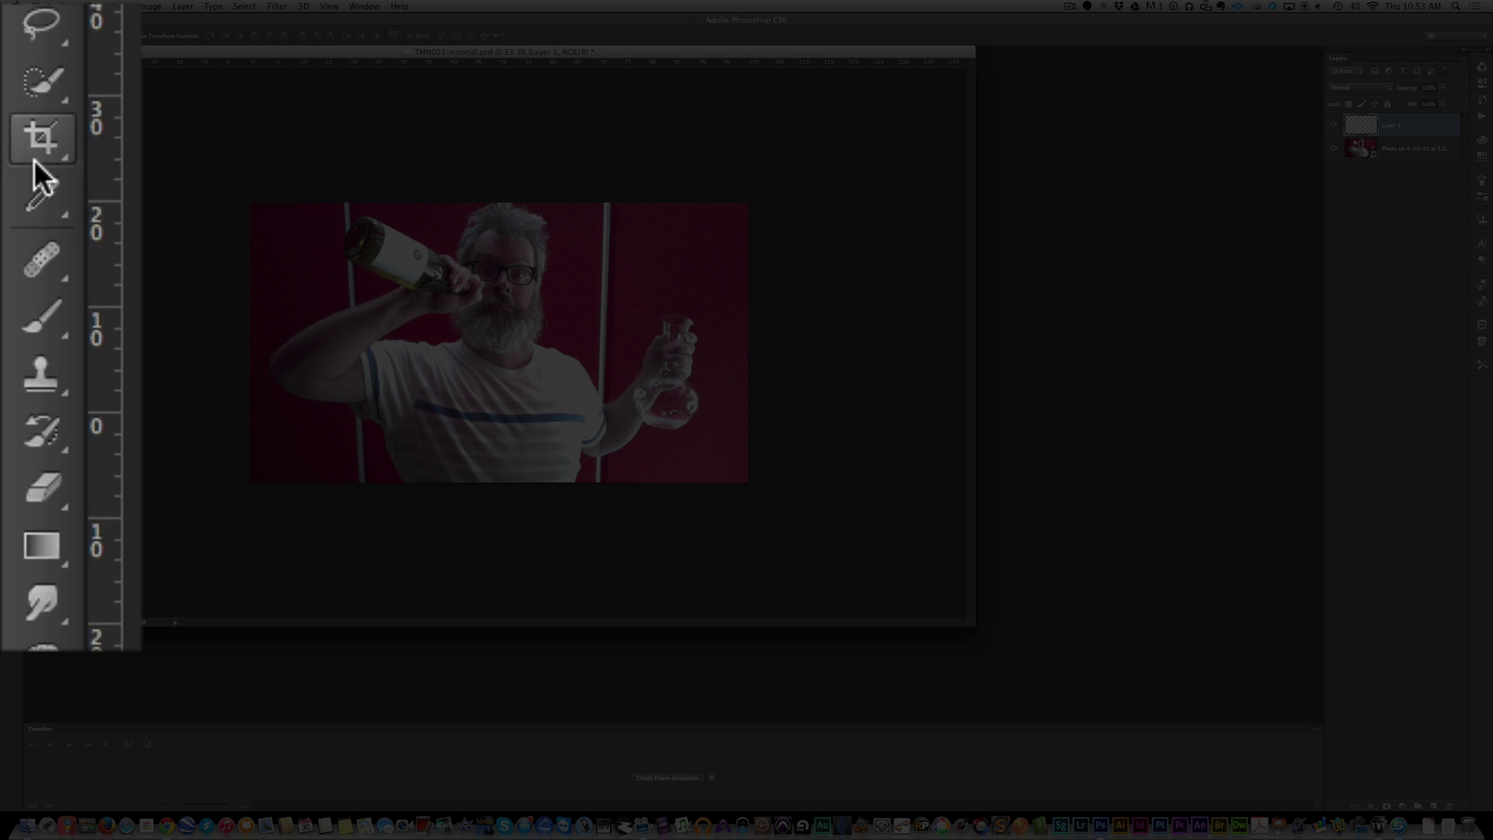
click(39, 312)
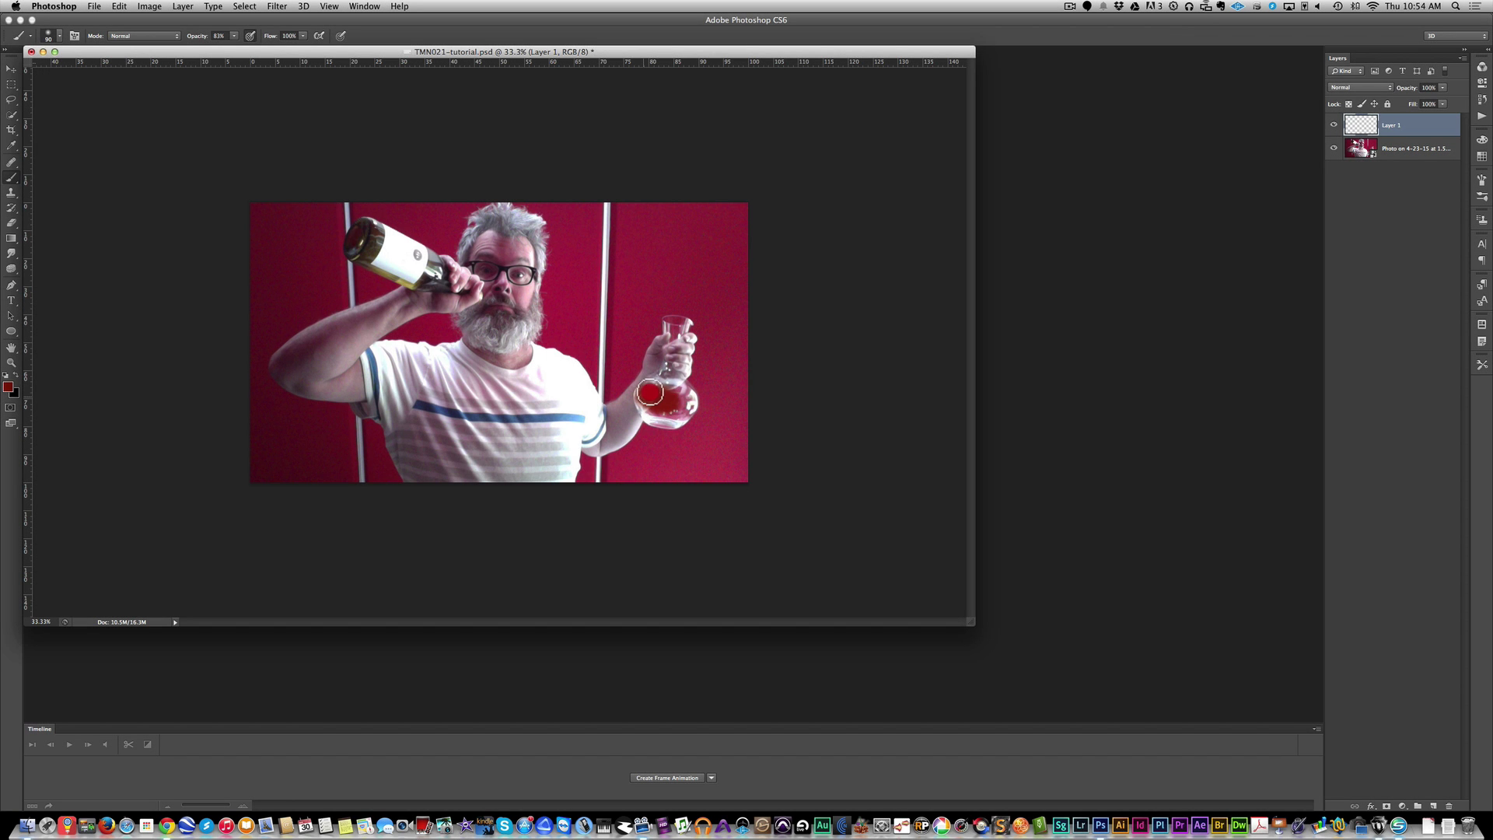
mouse_move(688, 402)
mouse_down()
mouse_move(647, 416)
mouse_move(670, 406)
mouse_move(647, 402)
mouse_move(689, 398)
mouse_move(649, 399)
mouse_move(686, 407)
mouse_move(651, 398)
mouse_move(656, 411)
mouse_move(659, 383)
mouse_up()
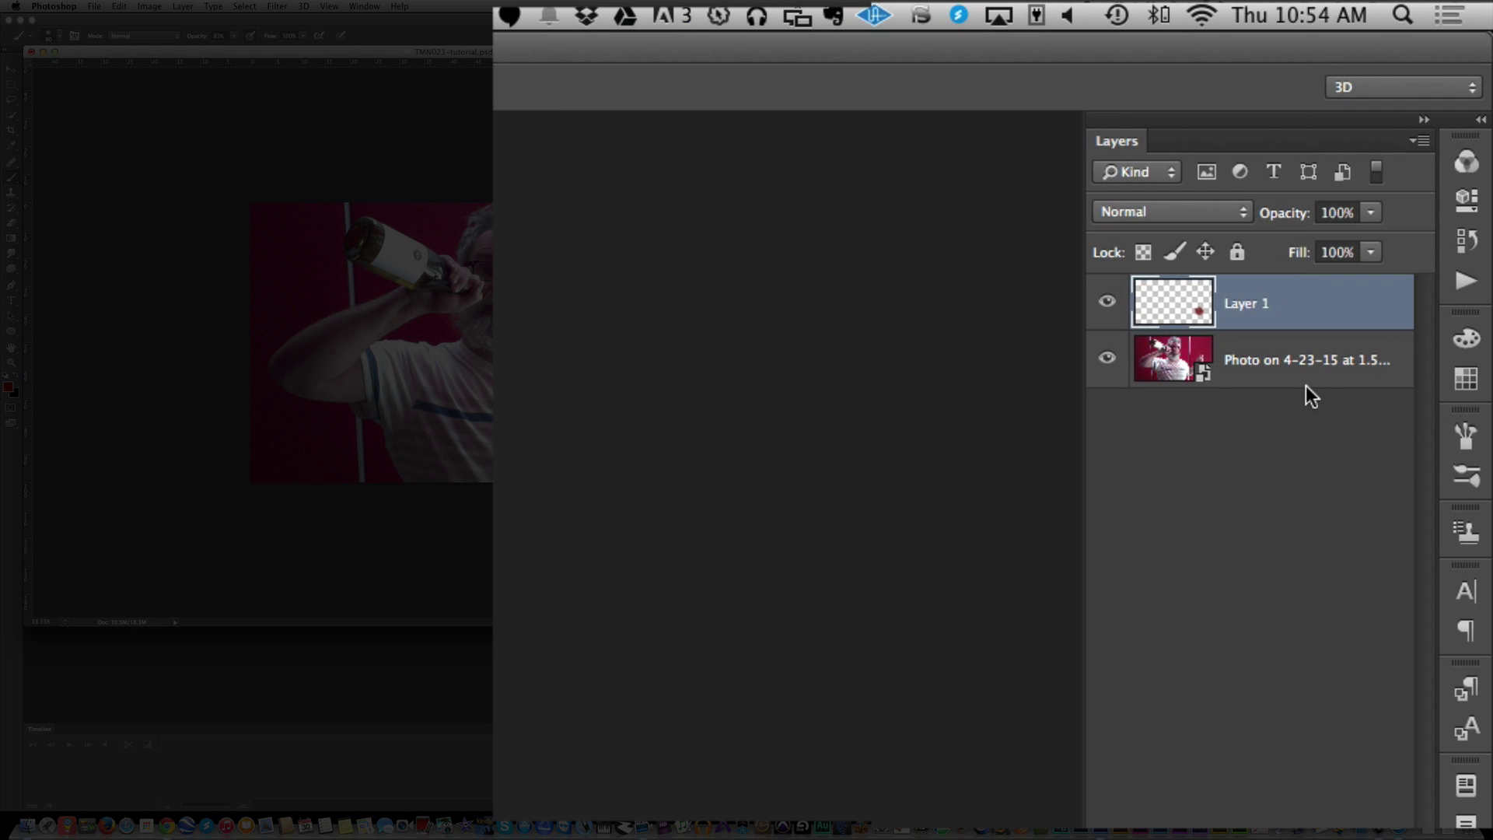
Try the Overlay, Soft Light, Linear Dodge (Add), Exclusion and Saturation blending modes on the red paint layer.
click(1203, 211)
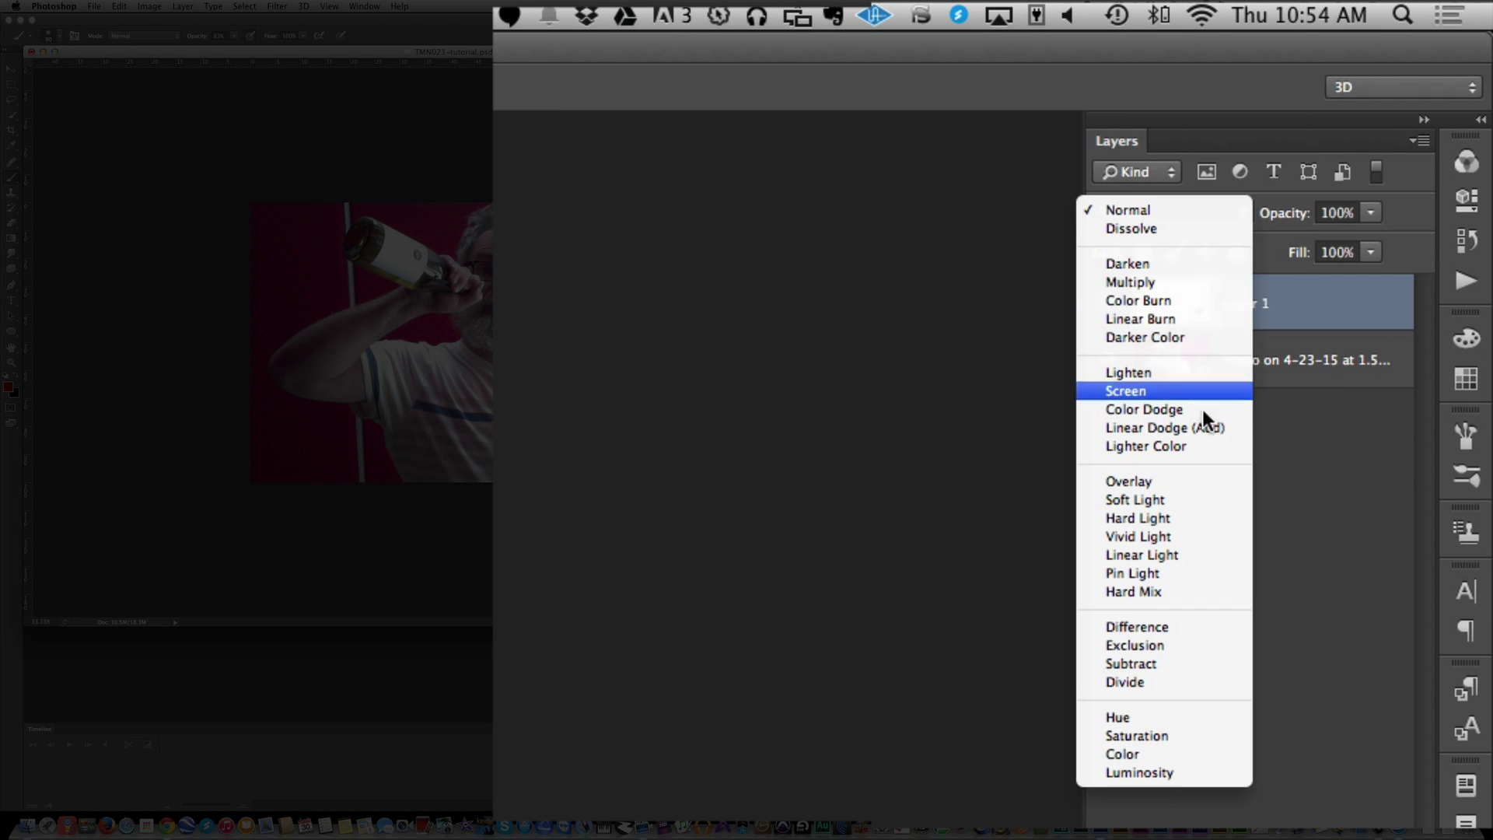
click(1197, 478)
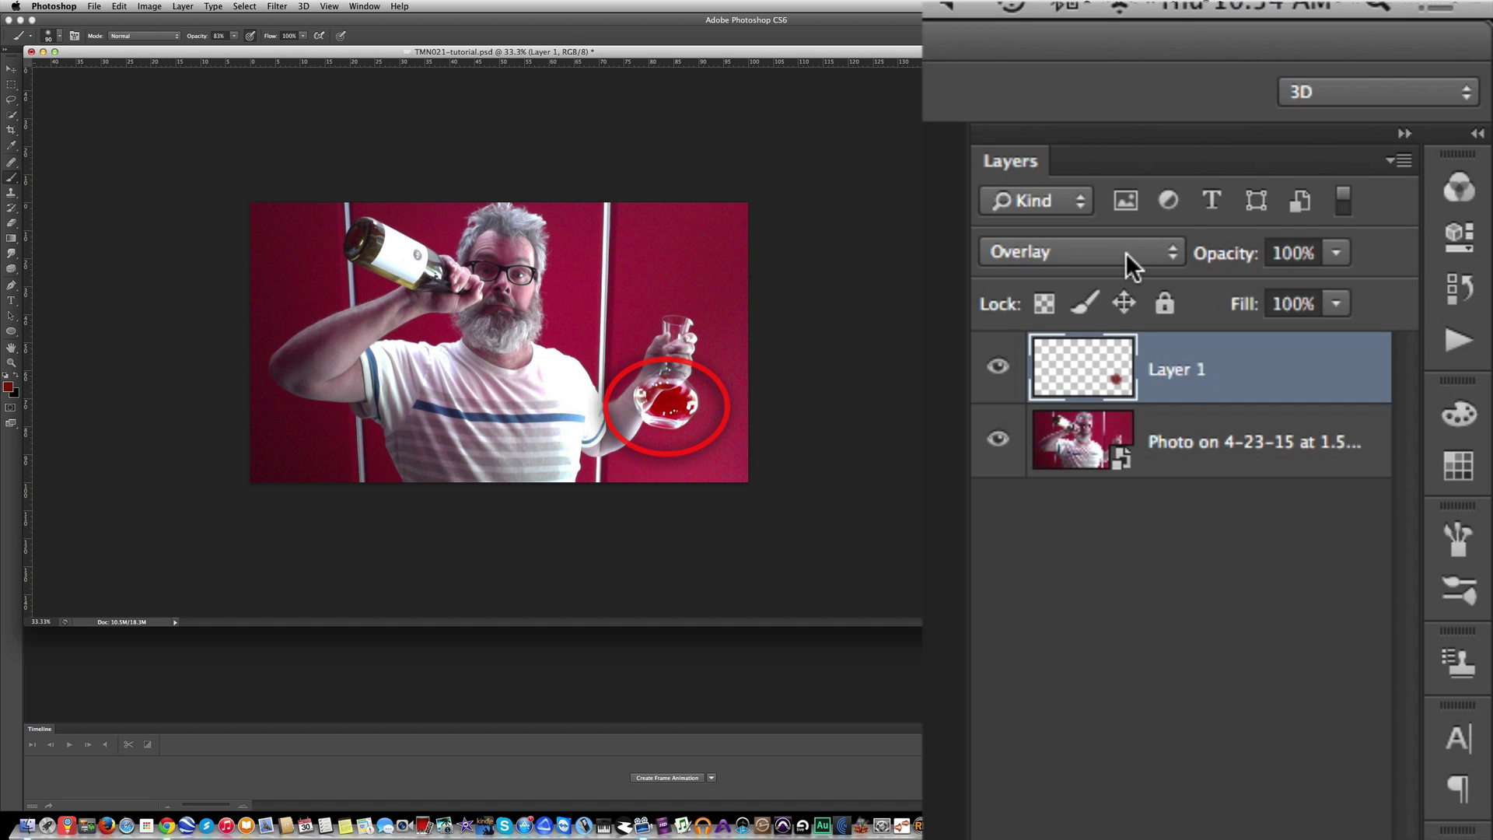
click(1126, 254)
click(1108, 277)
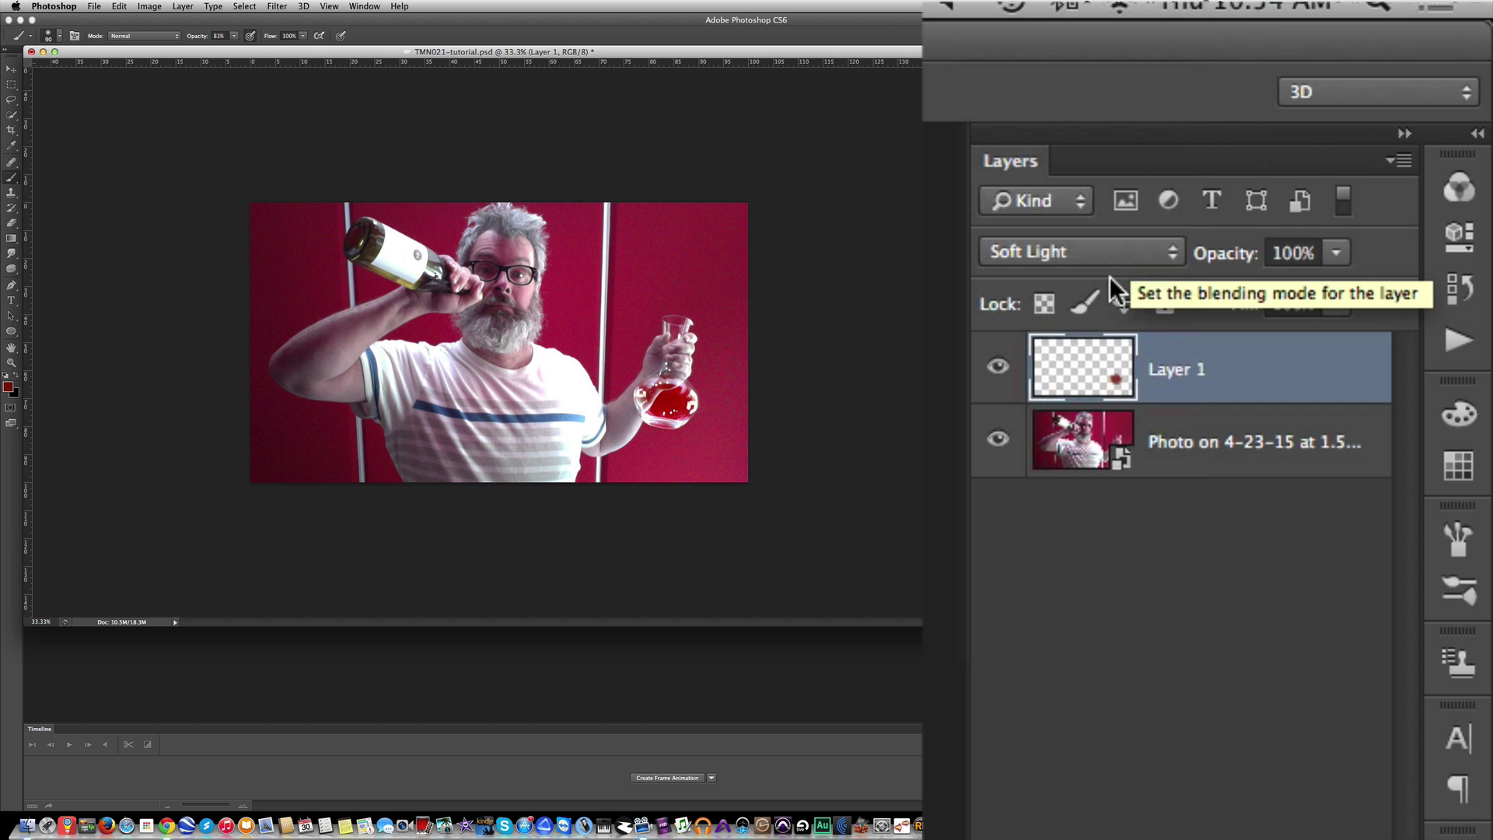
click(1097, 256)
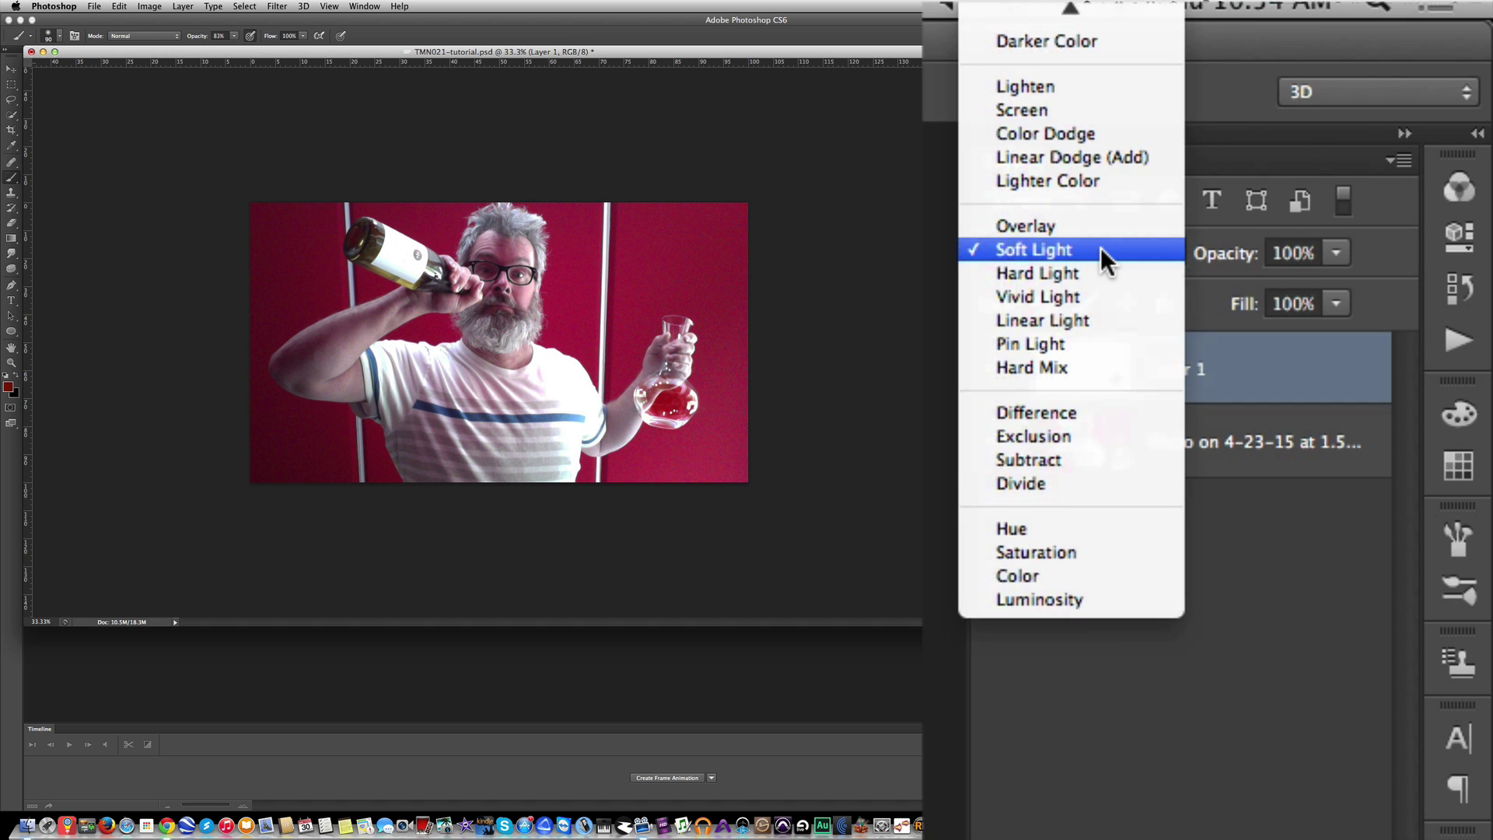
click(1093, 159)
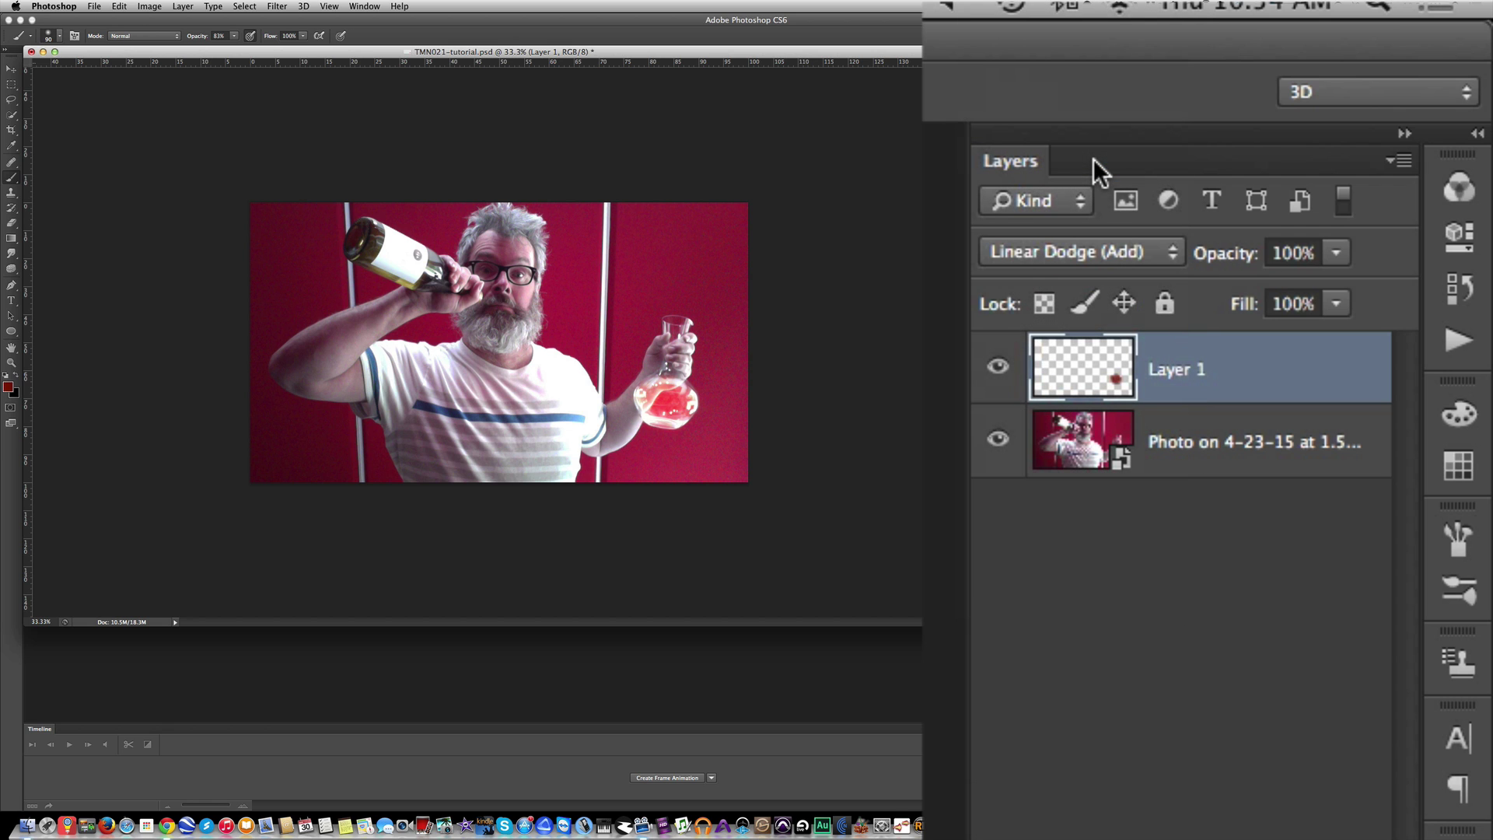
click(1095, 245)
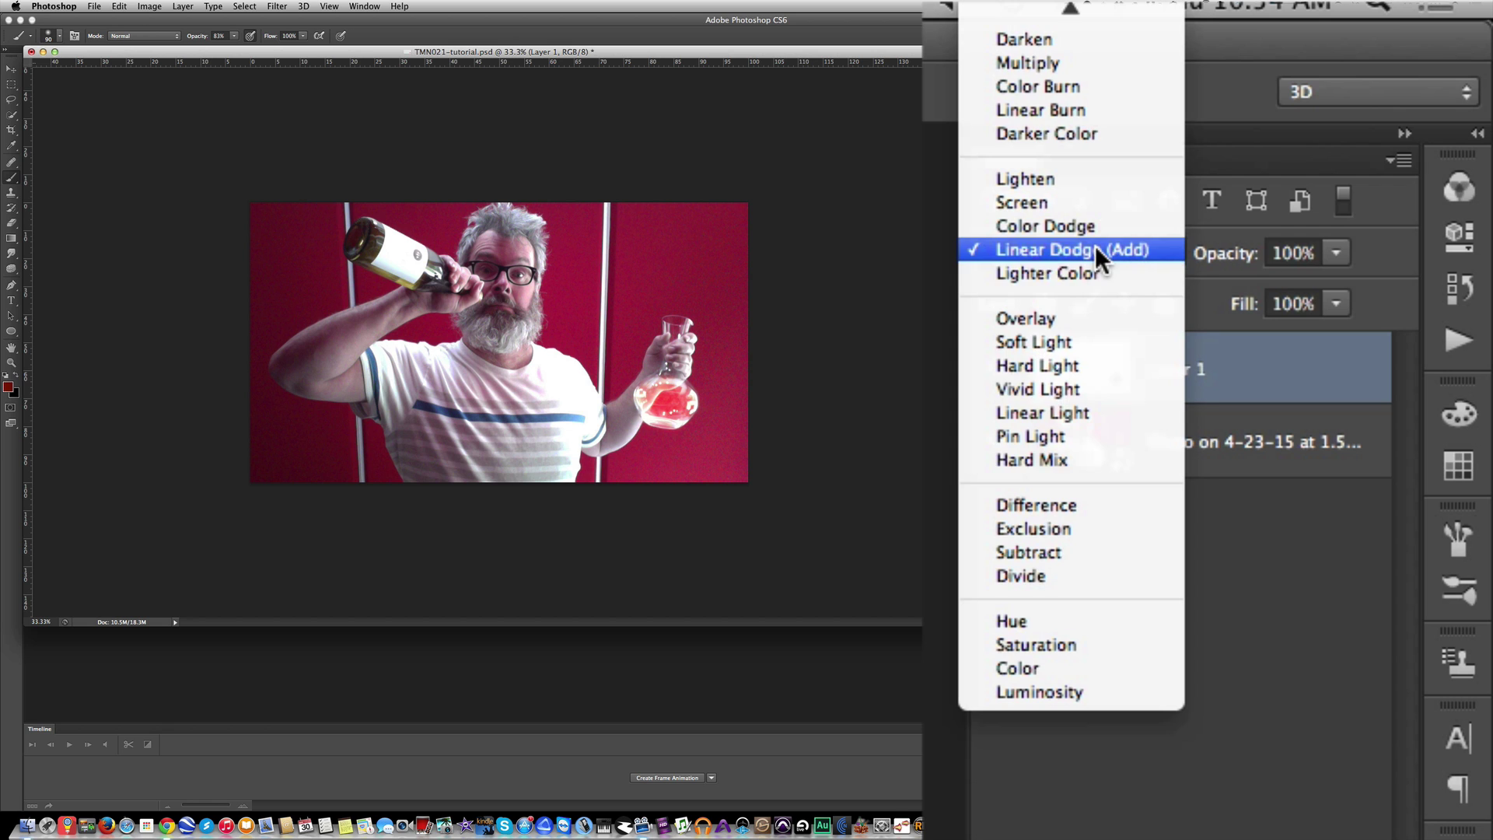
click(1112, 531)
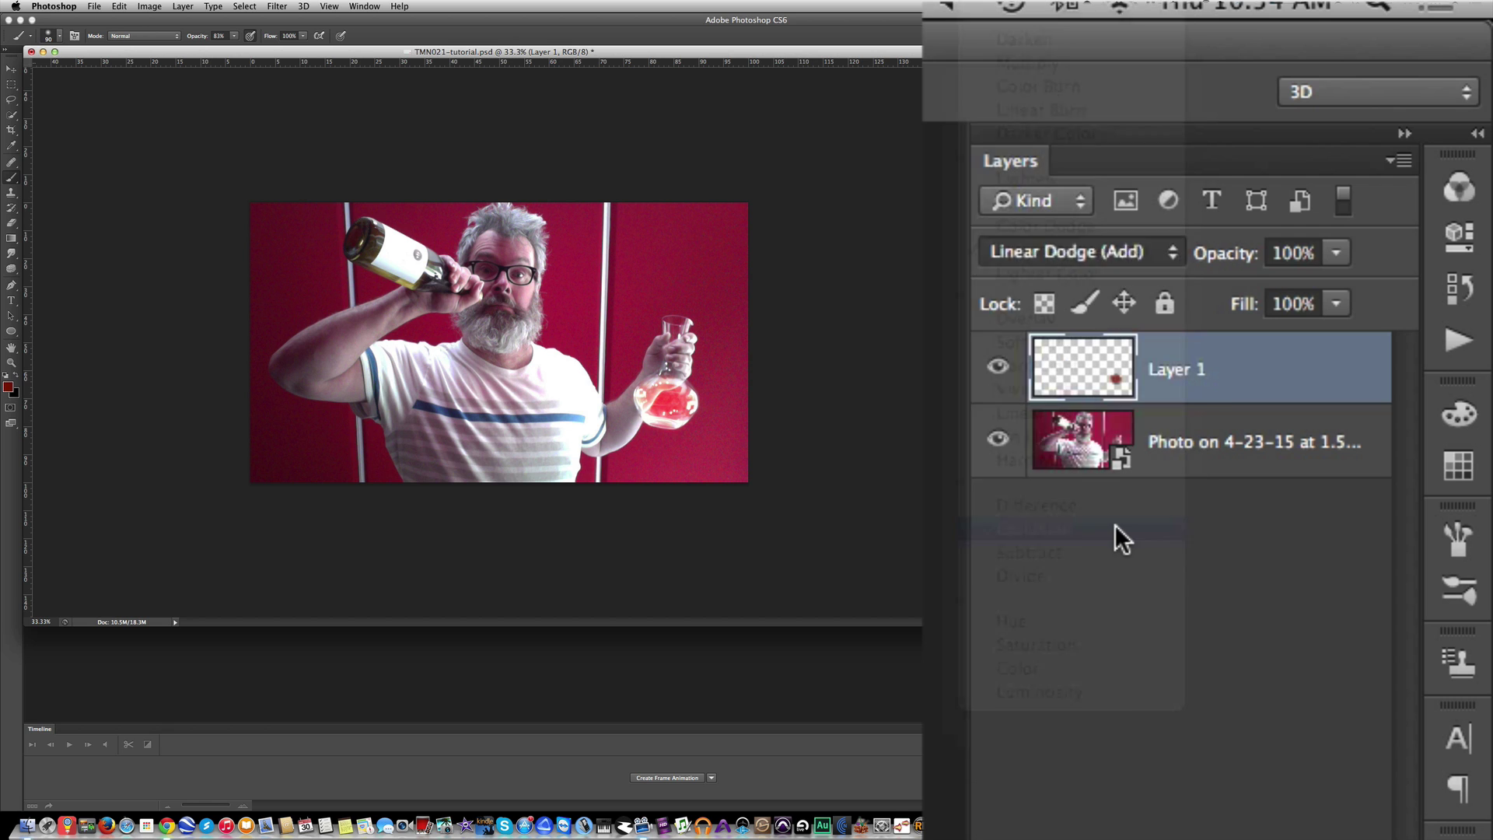
click(1099, 260)
click(1102, 368)
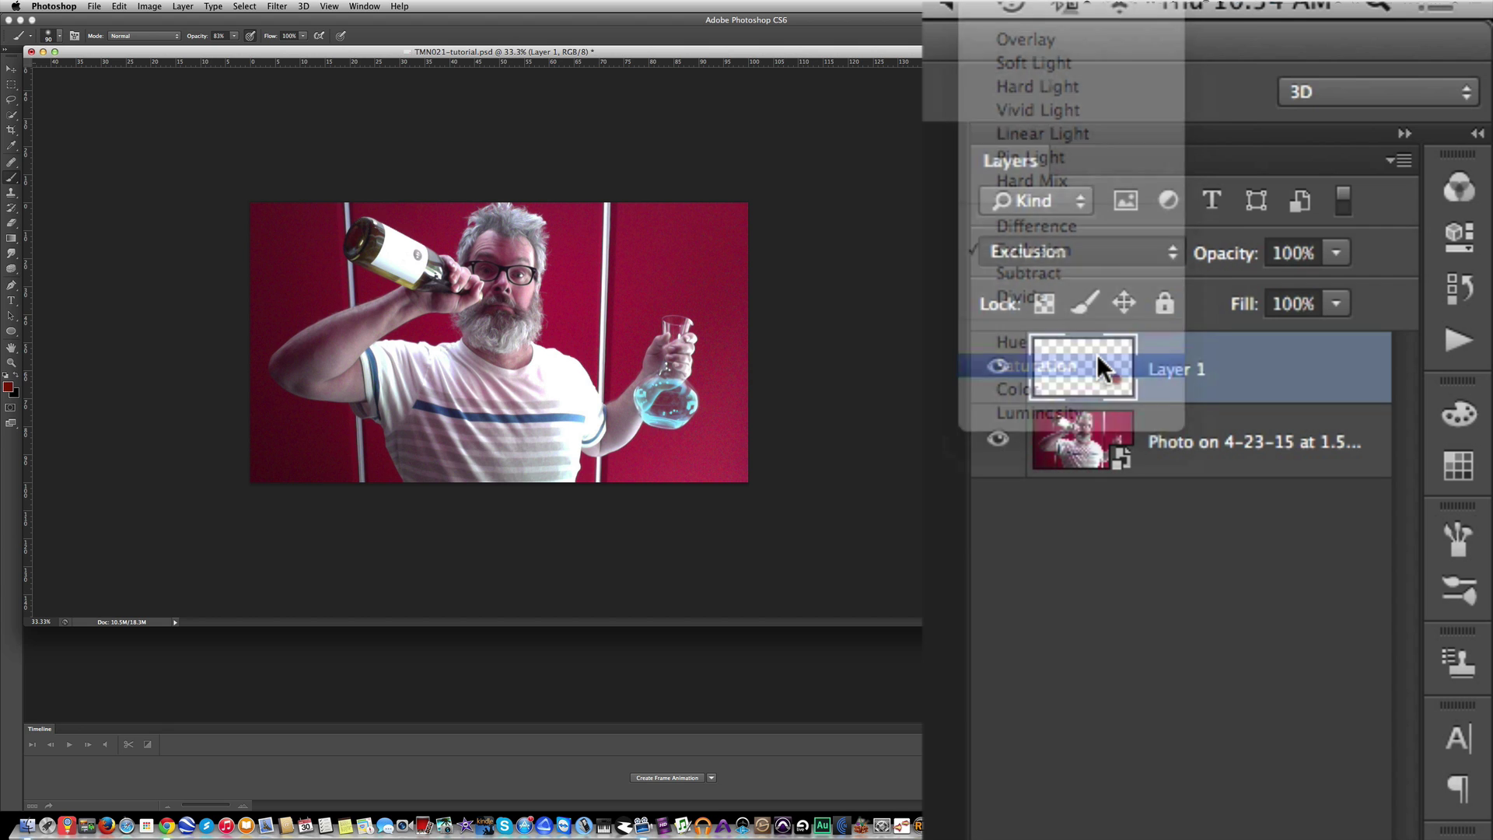
Set the blending mode of the red paint layer to Color Dodge.
click(1088, 250)
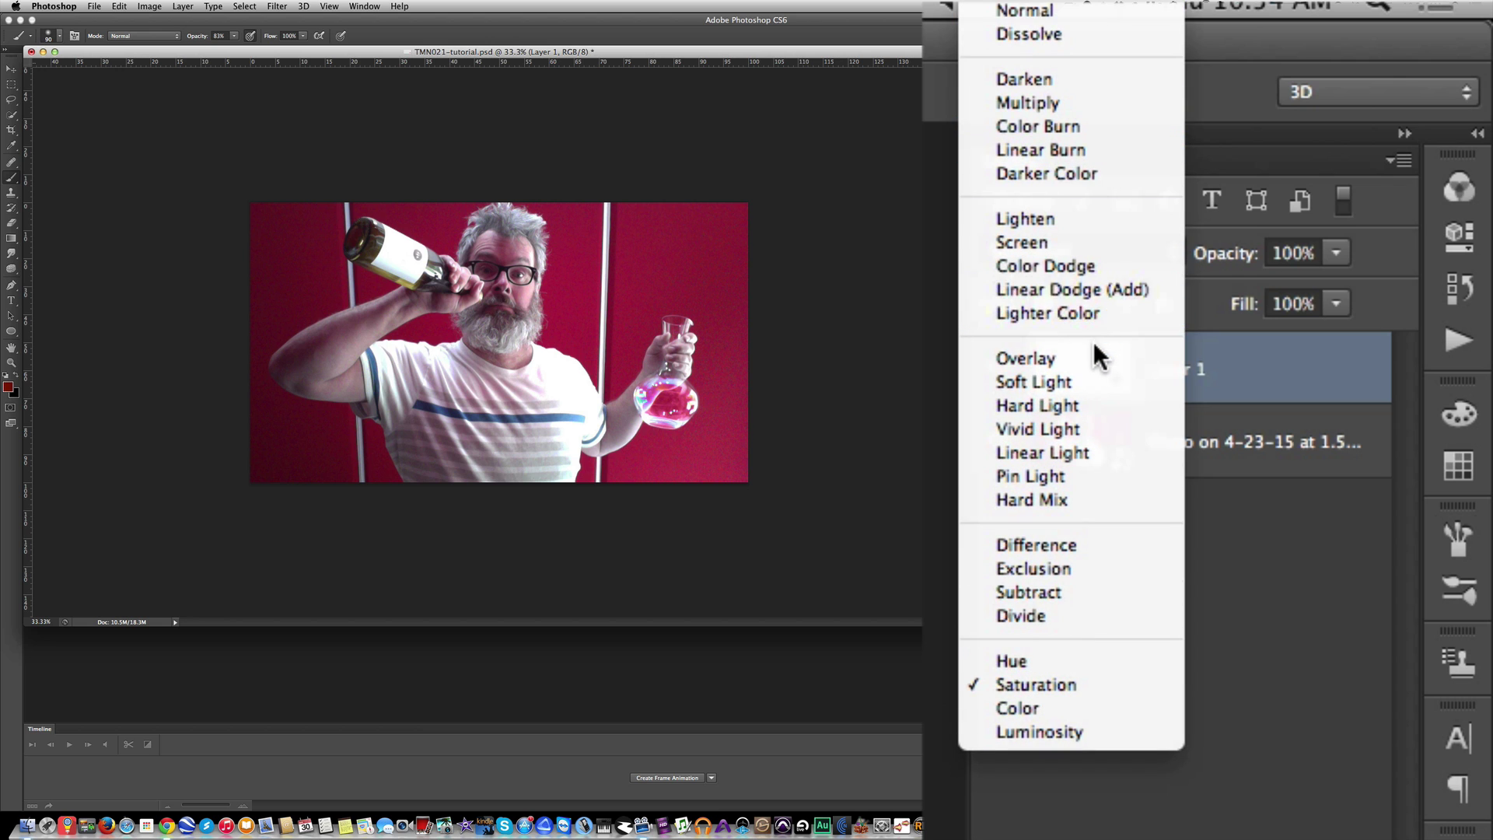
click(1071, 265)
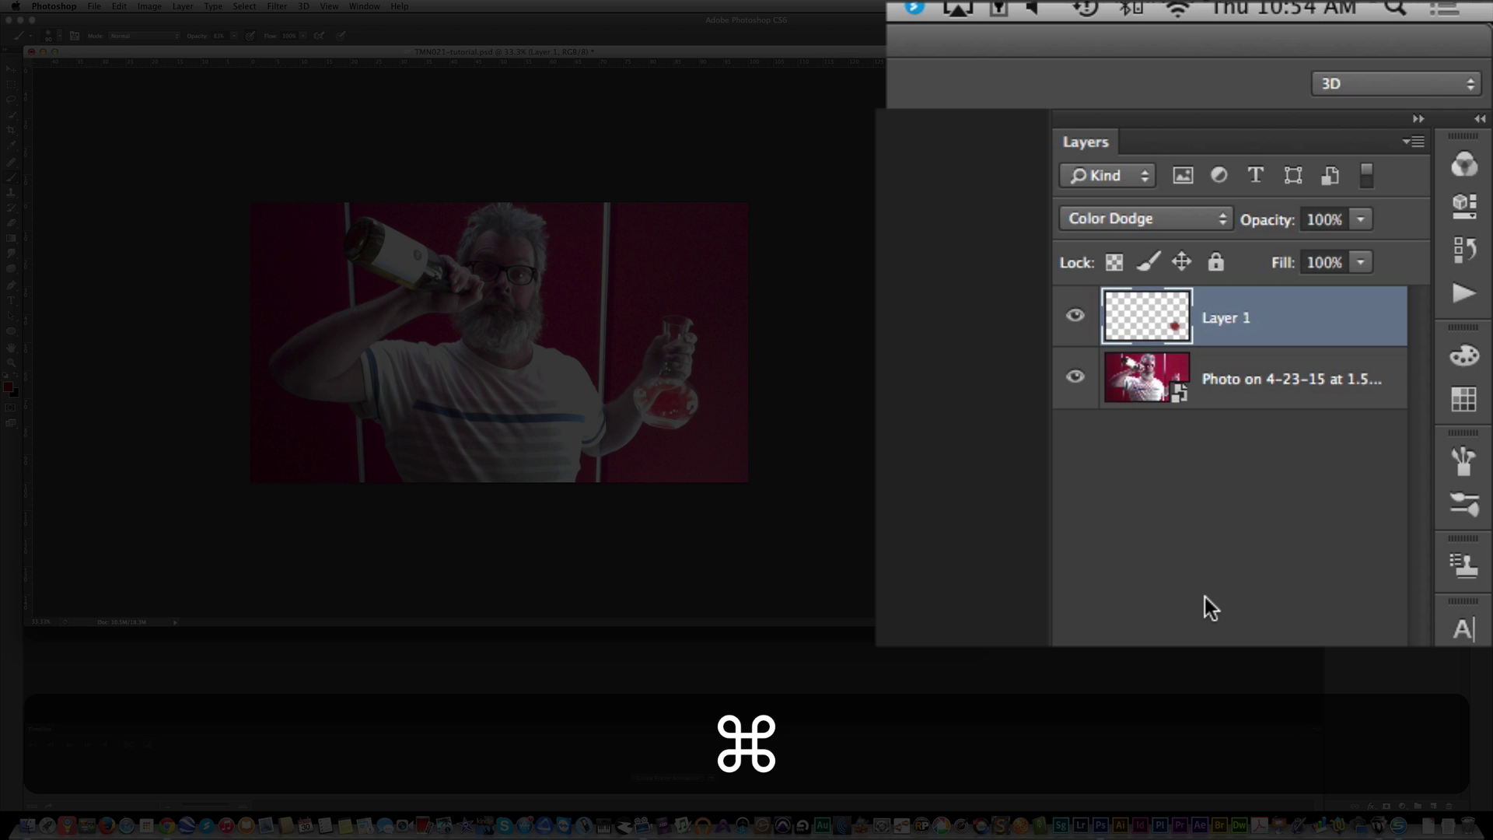
Duplicate the red paint layer and set the copy's blending mode to Overlay.
key(super+j)
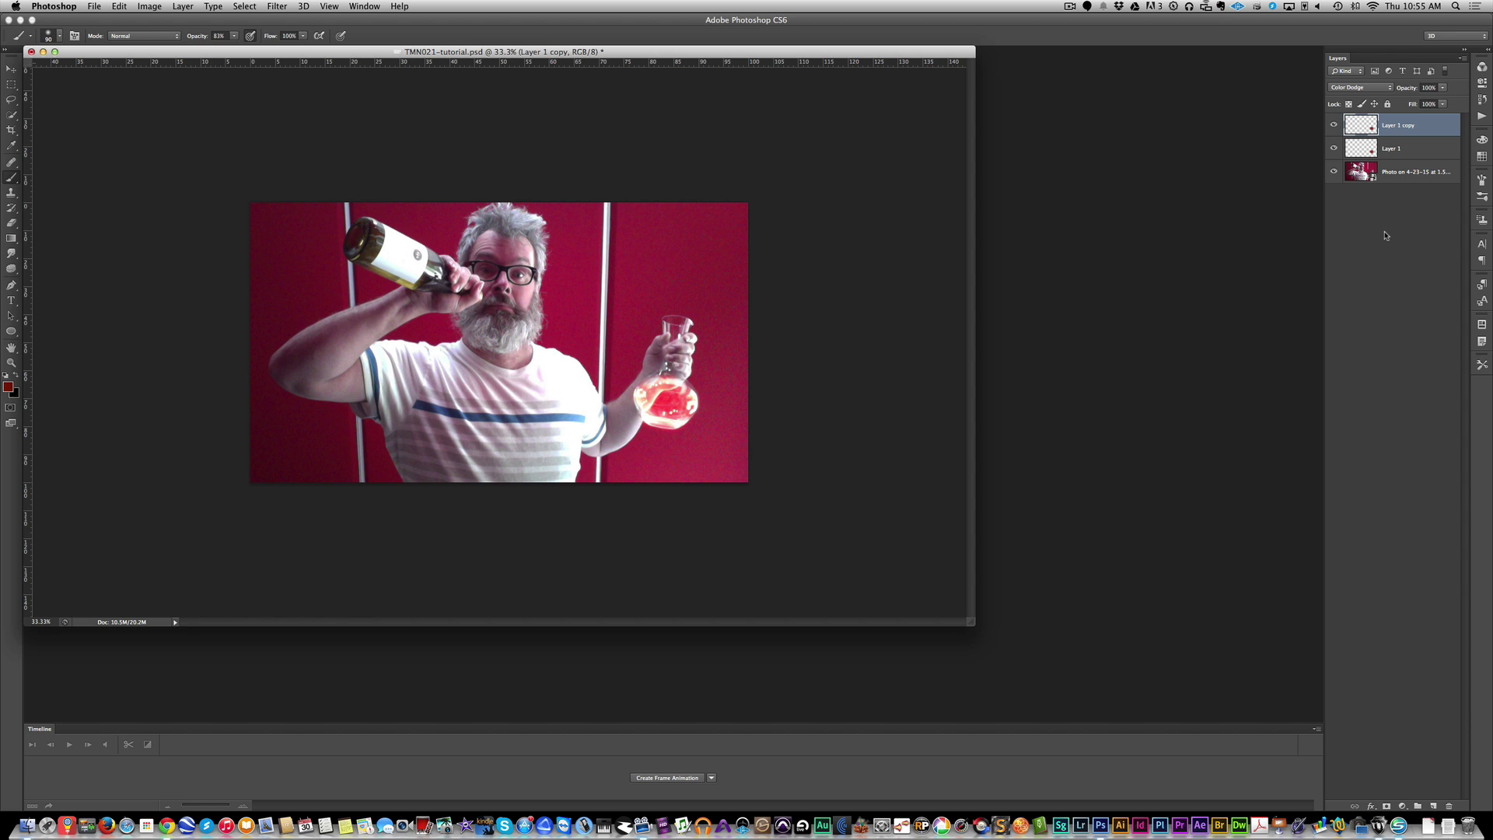
click(1359, 87)
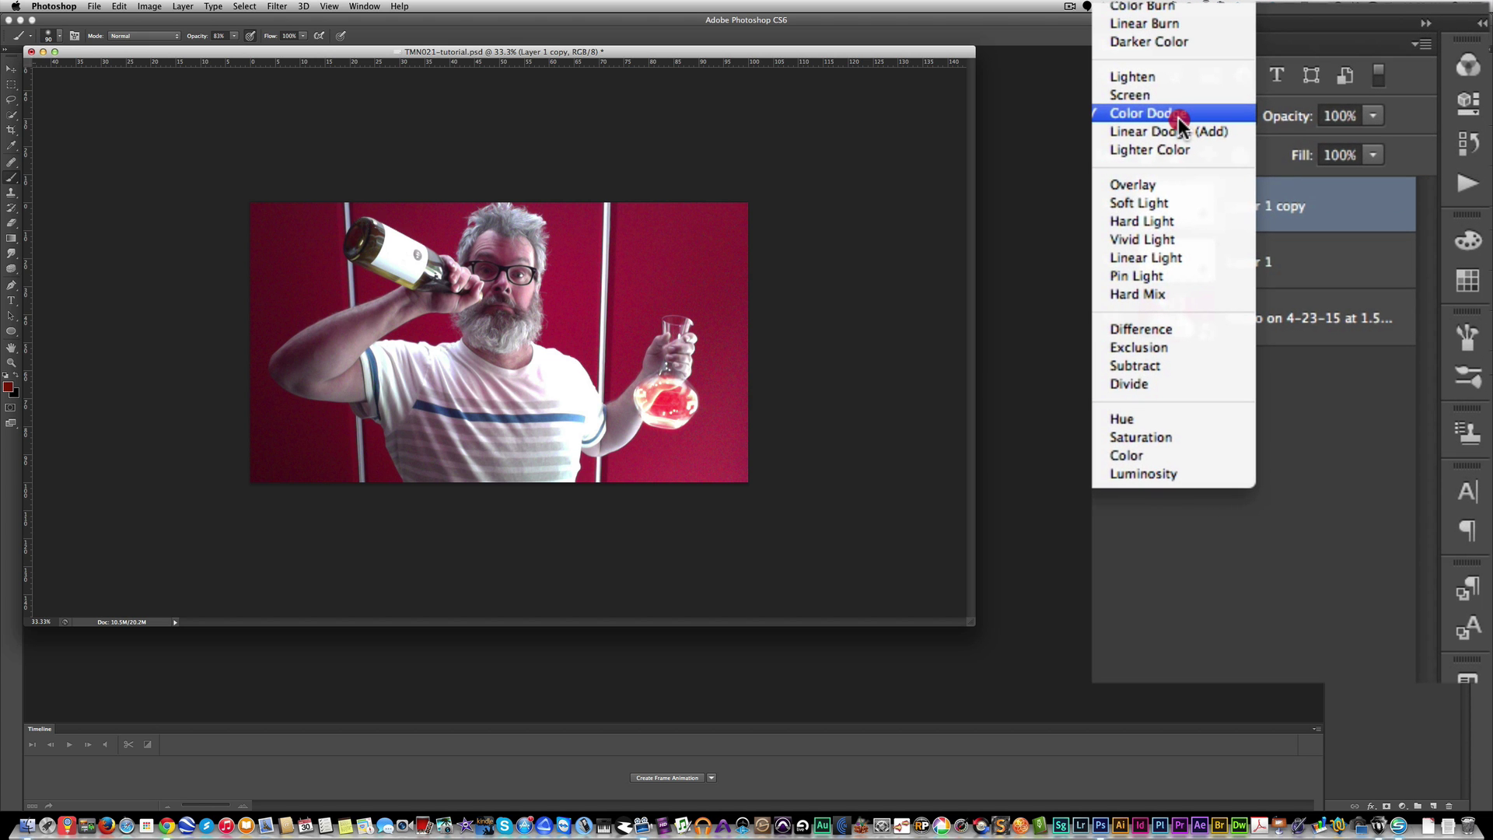
click(1170, 182)
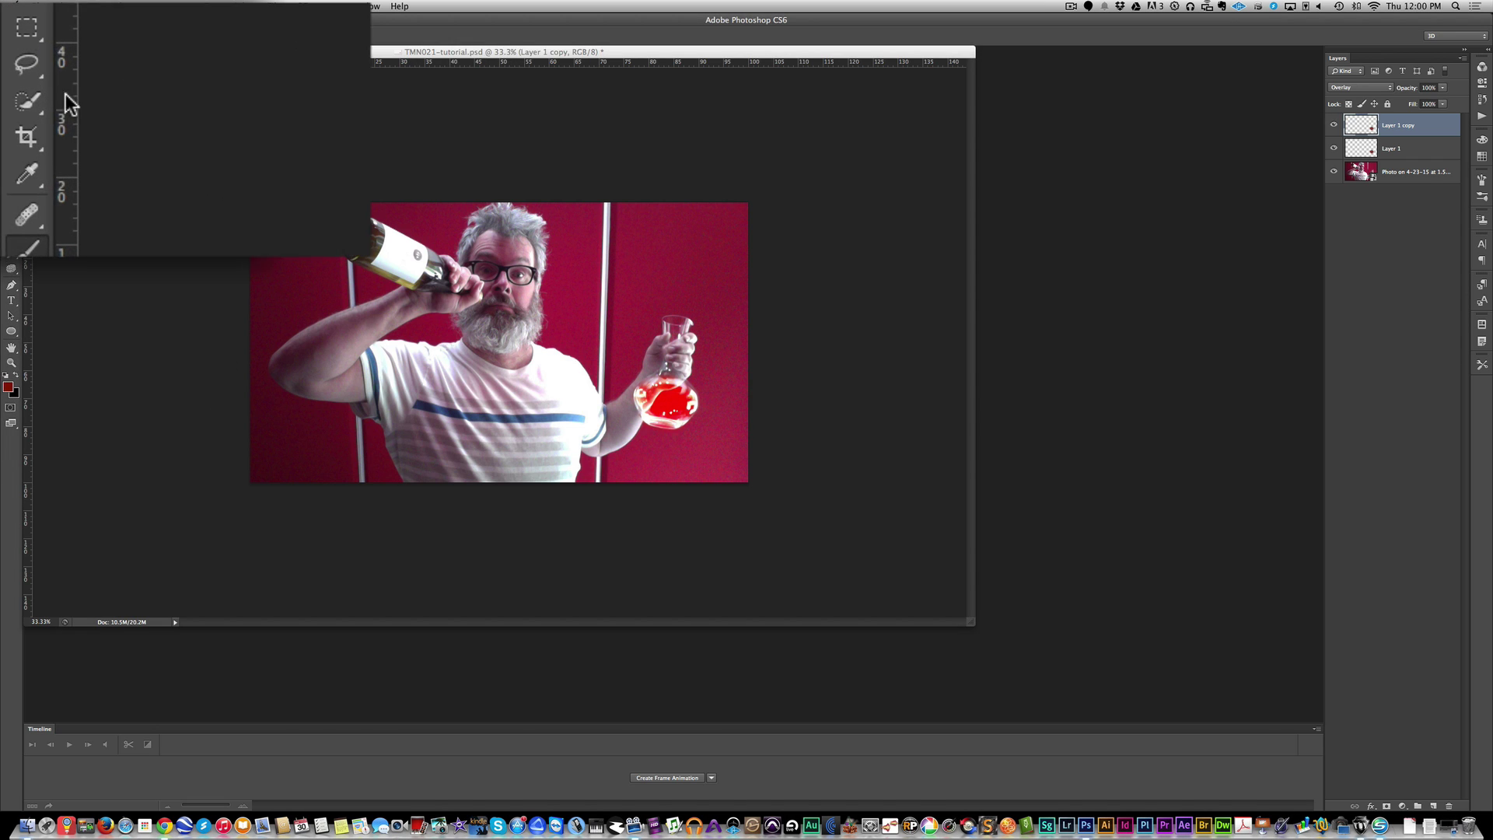
Activate the Quick Selection tool and adjust its brush size for selecting the red backdrop.
click(15, 110)
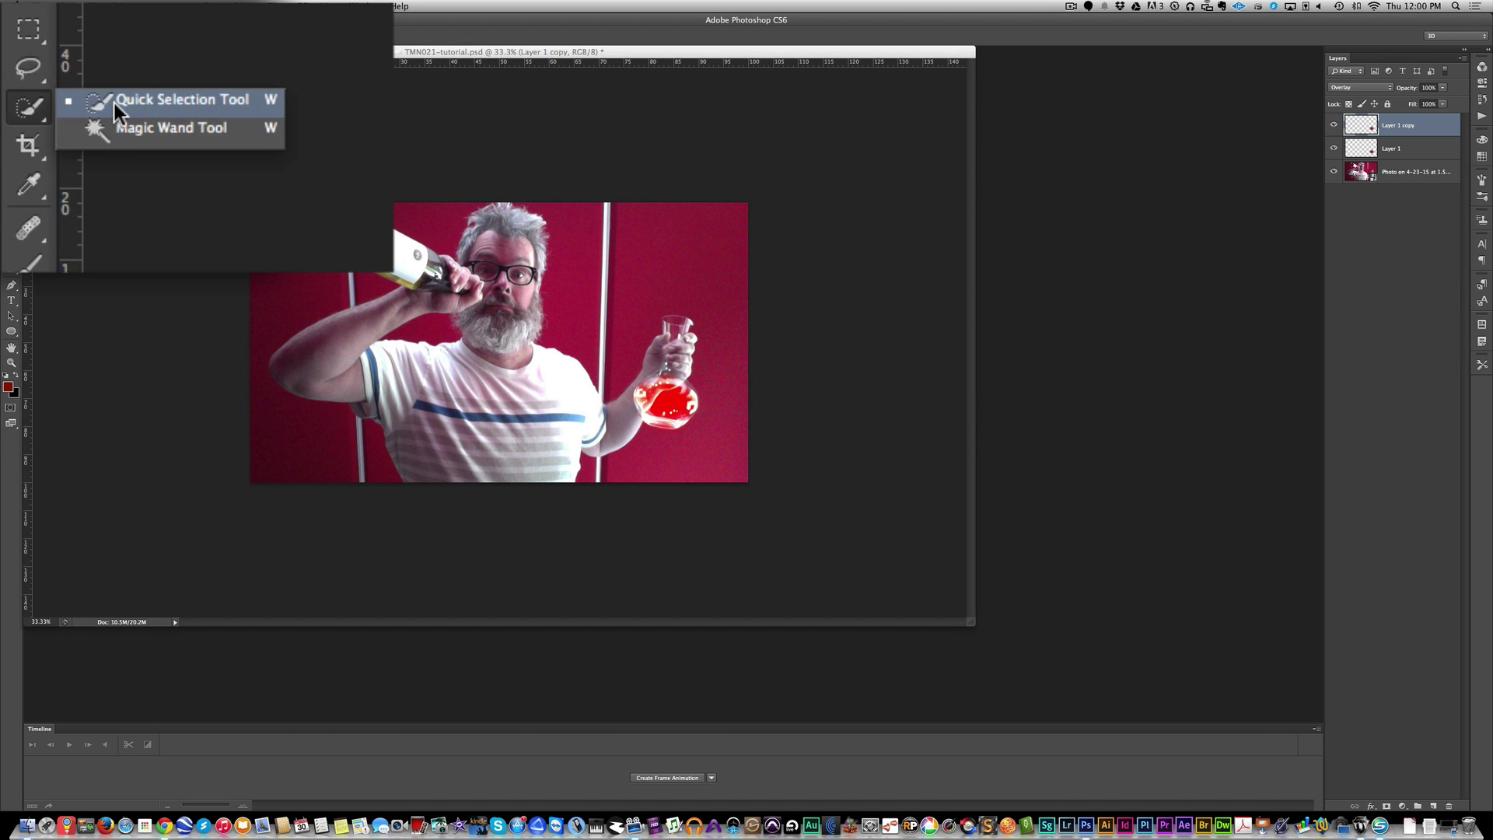
click(162, 107)
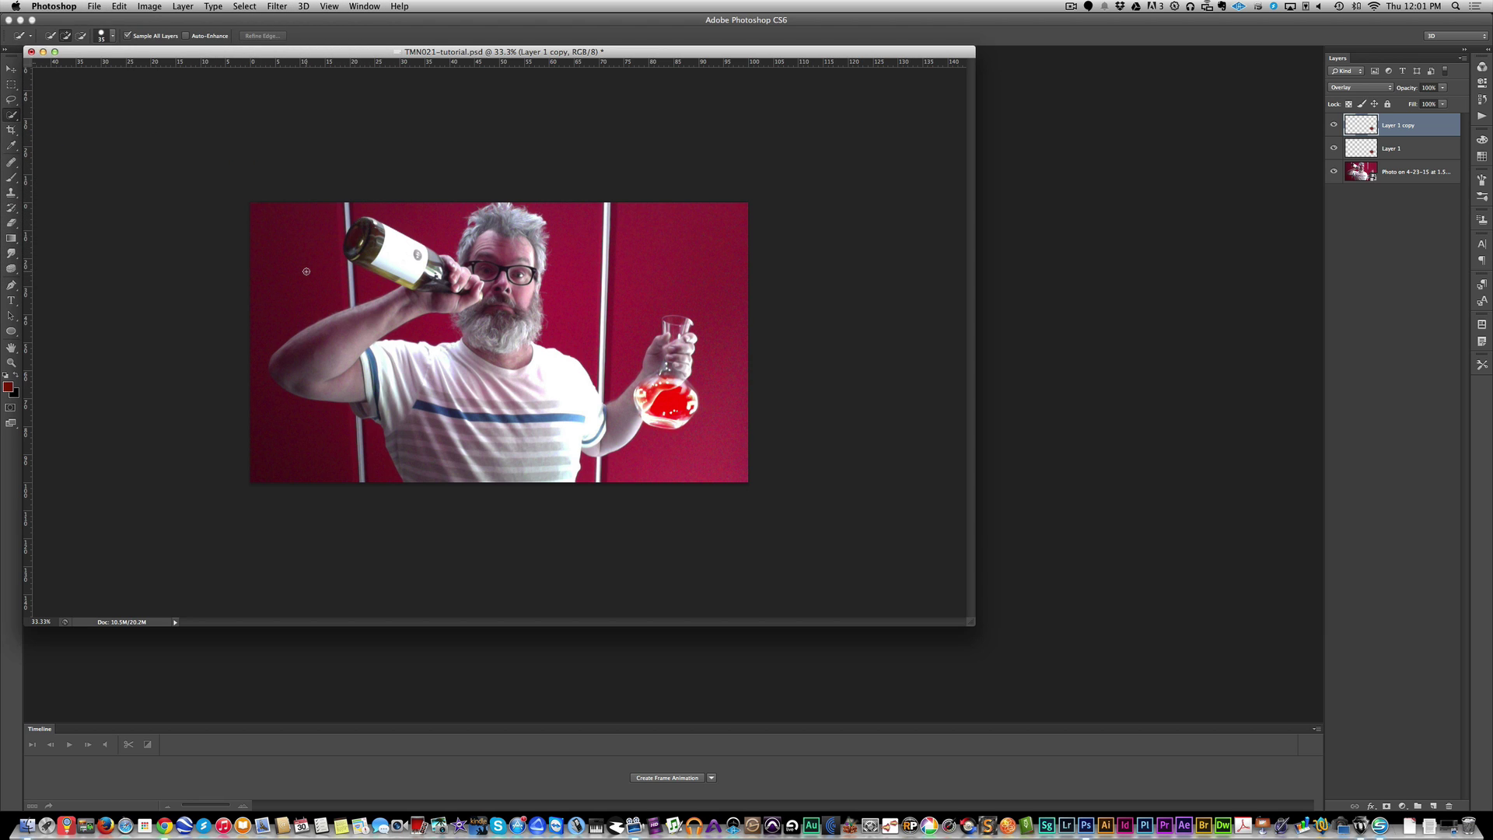
key(bracketright)
key(bracketright)
key(bracketright)
key(bracketright)
key(bracketright)
key(bracketright)
key(bracketright)
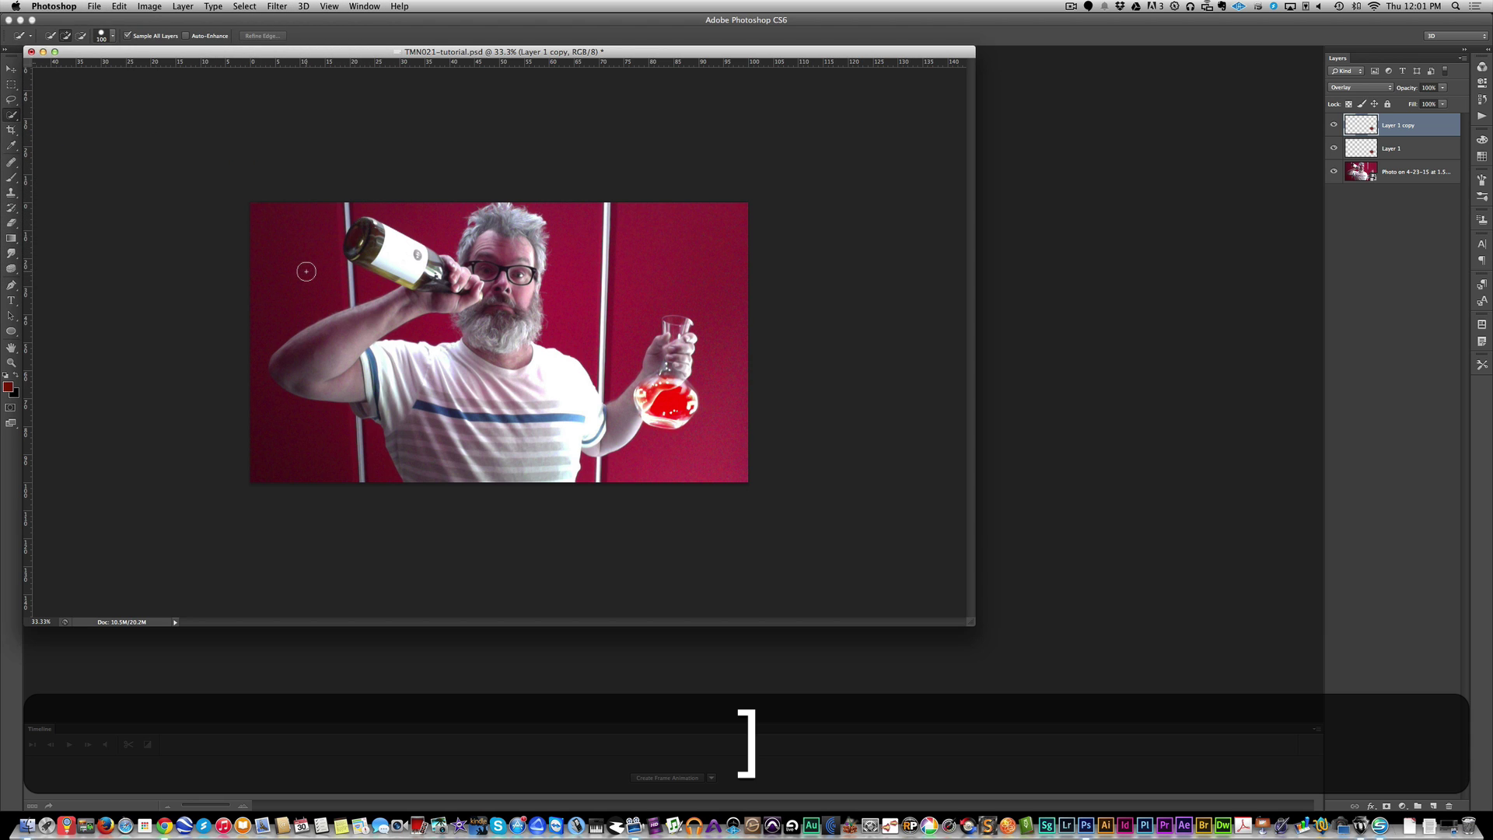
key(bracketright)
key(bracketright)
key(bracketright)
key(bracketright)
key(bracketright)
key(bracketleft)
key(bracketleft)
key(bracketleft)
key(bracketleft)
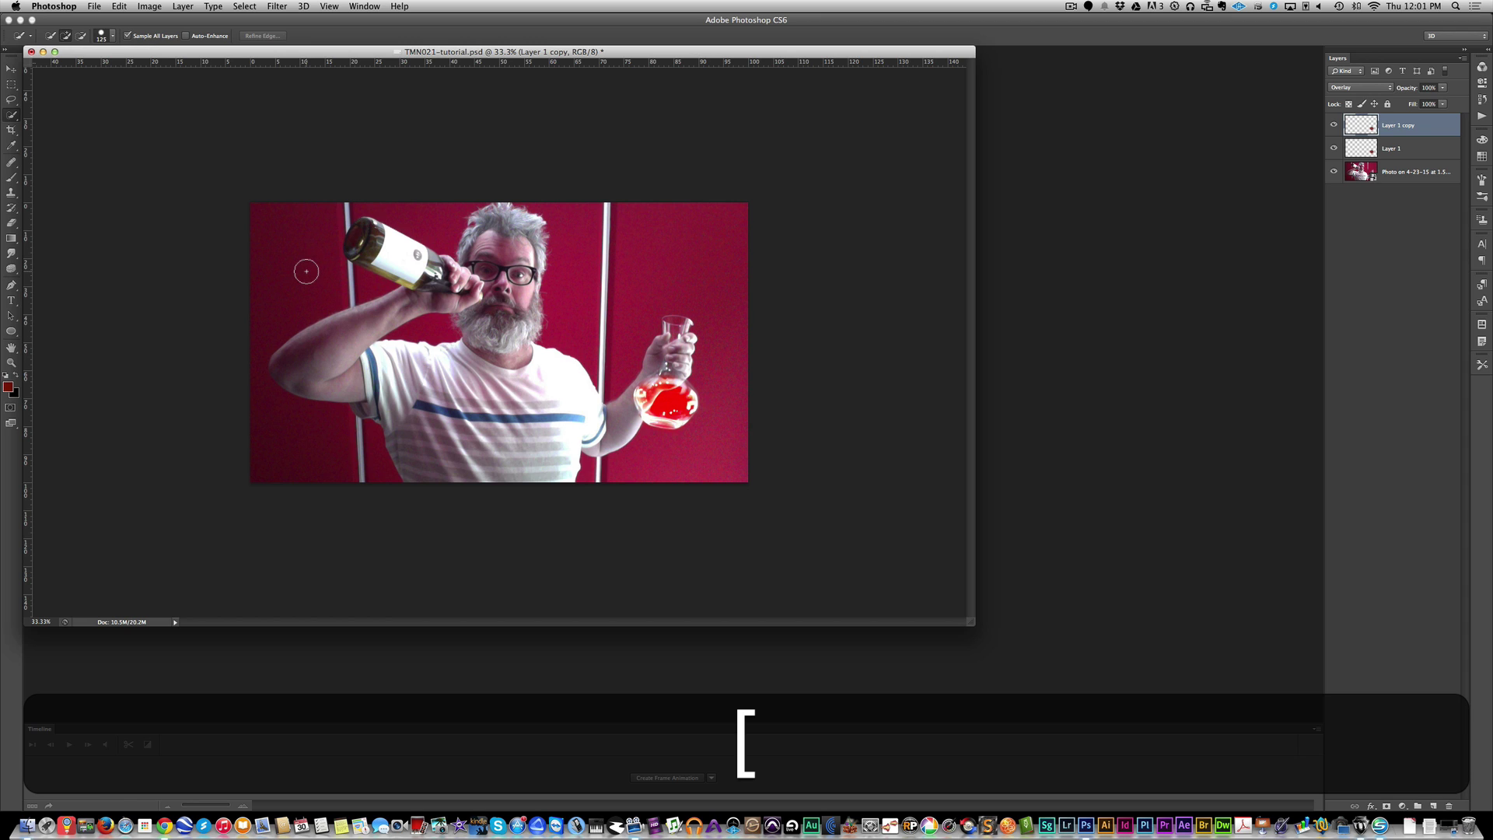
key(bracketleft)
key(bracketleft)
key(bracketleft)
key(bracketleft)
key(bracketright)
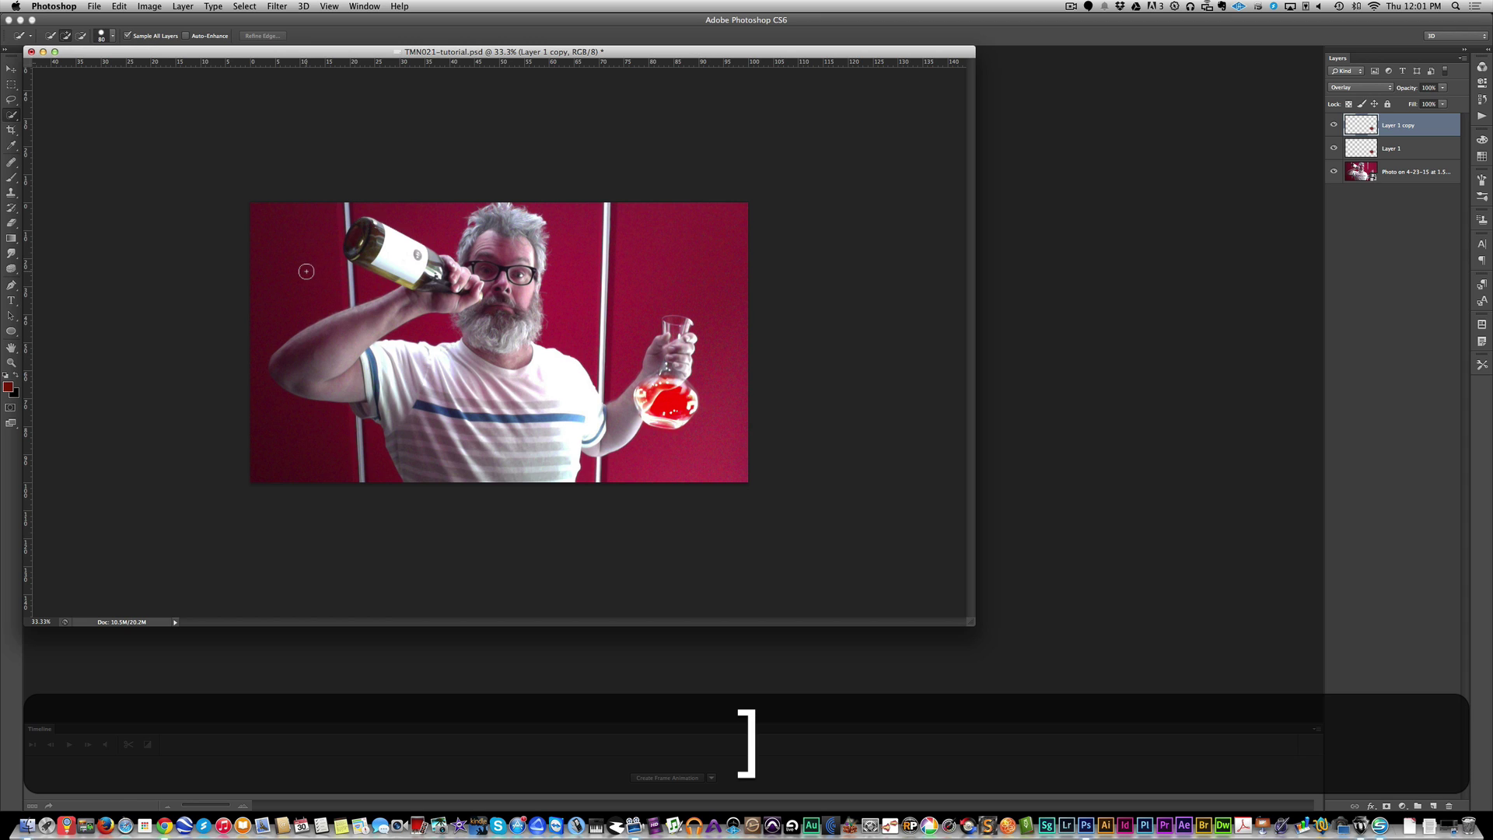
key(bracketright)
key(bracketright)
key(bracketright)
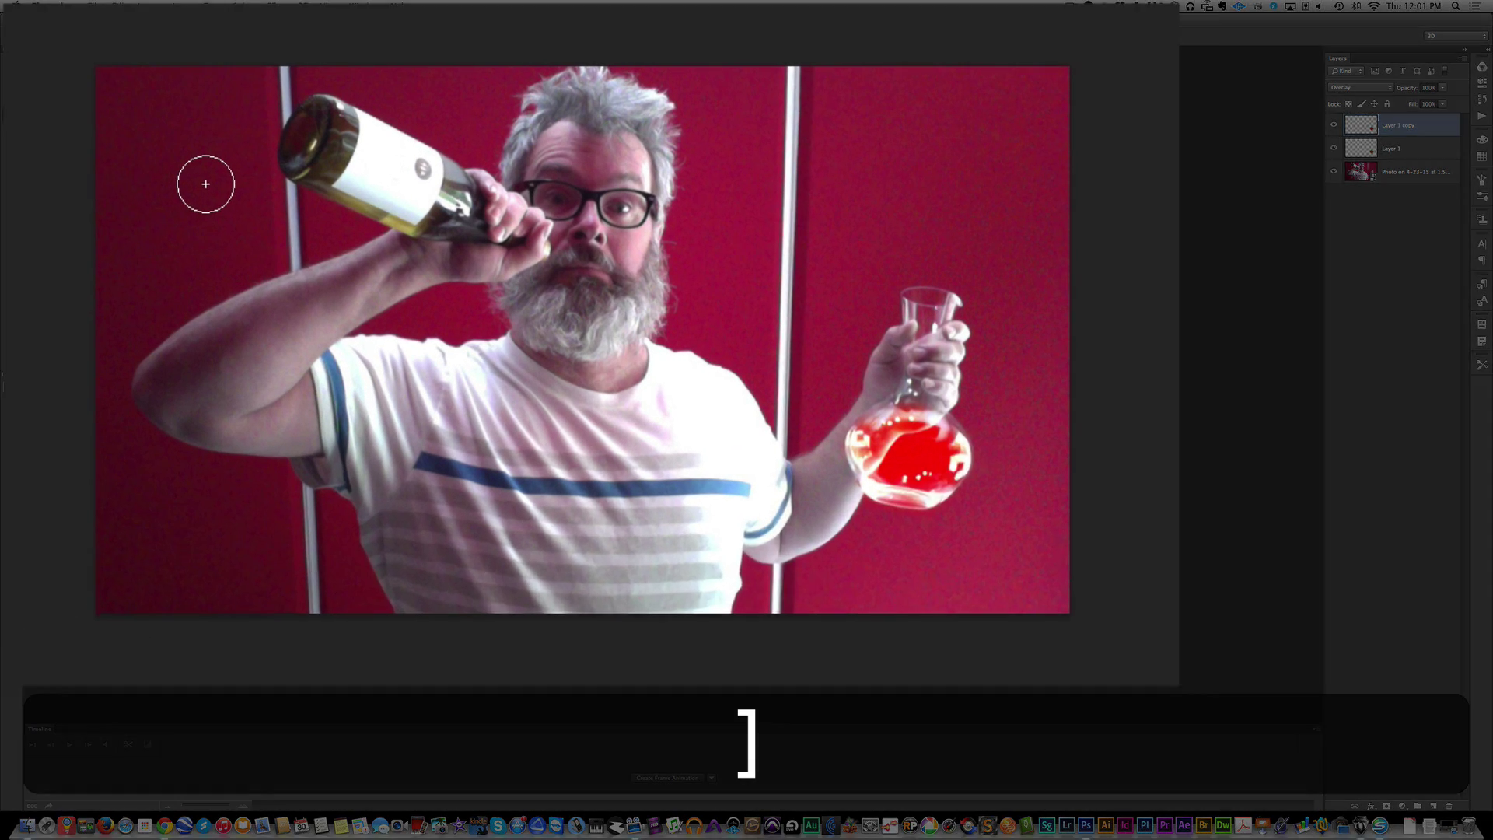
Select the red backdrop around the man with the Quick Selection tool, from the far-left panel across to the flask side and above the bottle.
click(307, 264)
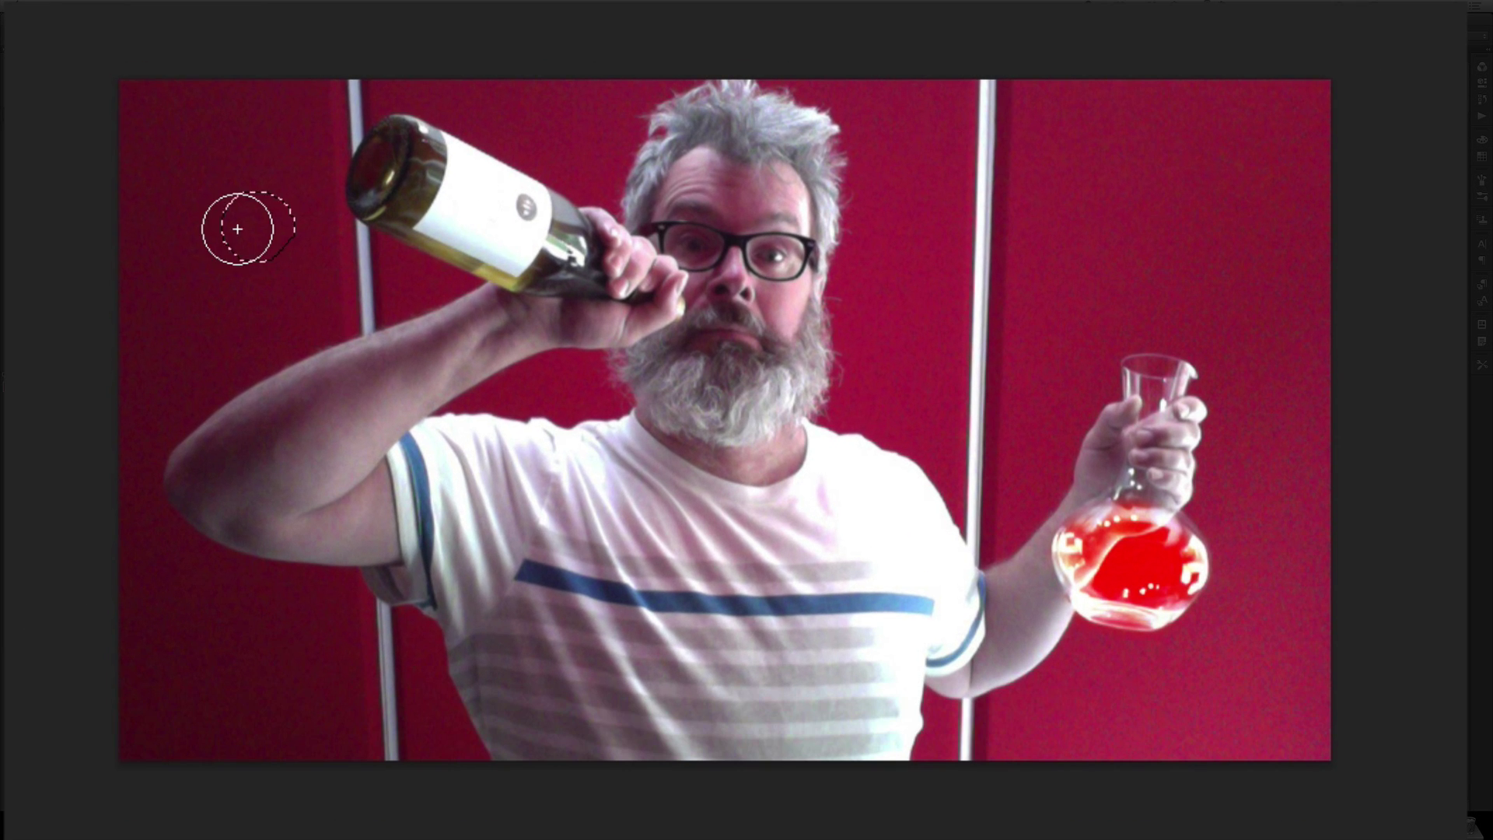
mouse_move(237, 229)
mouse_down()
mouse_move(127, 324)
mouse_move(103, 477)
mouse_move(120, 637)
mouse_move(387, 707)
mouse_move(461, 637)
mouse_up()
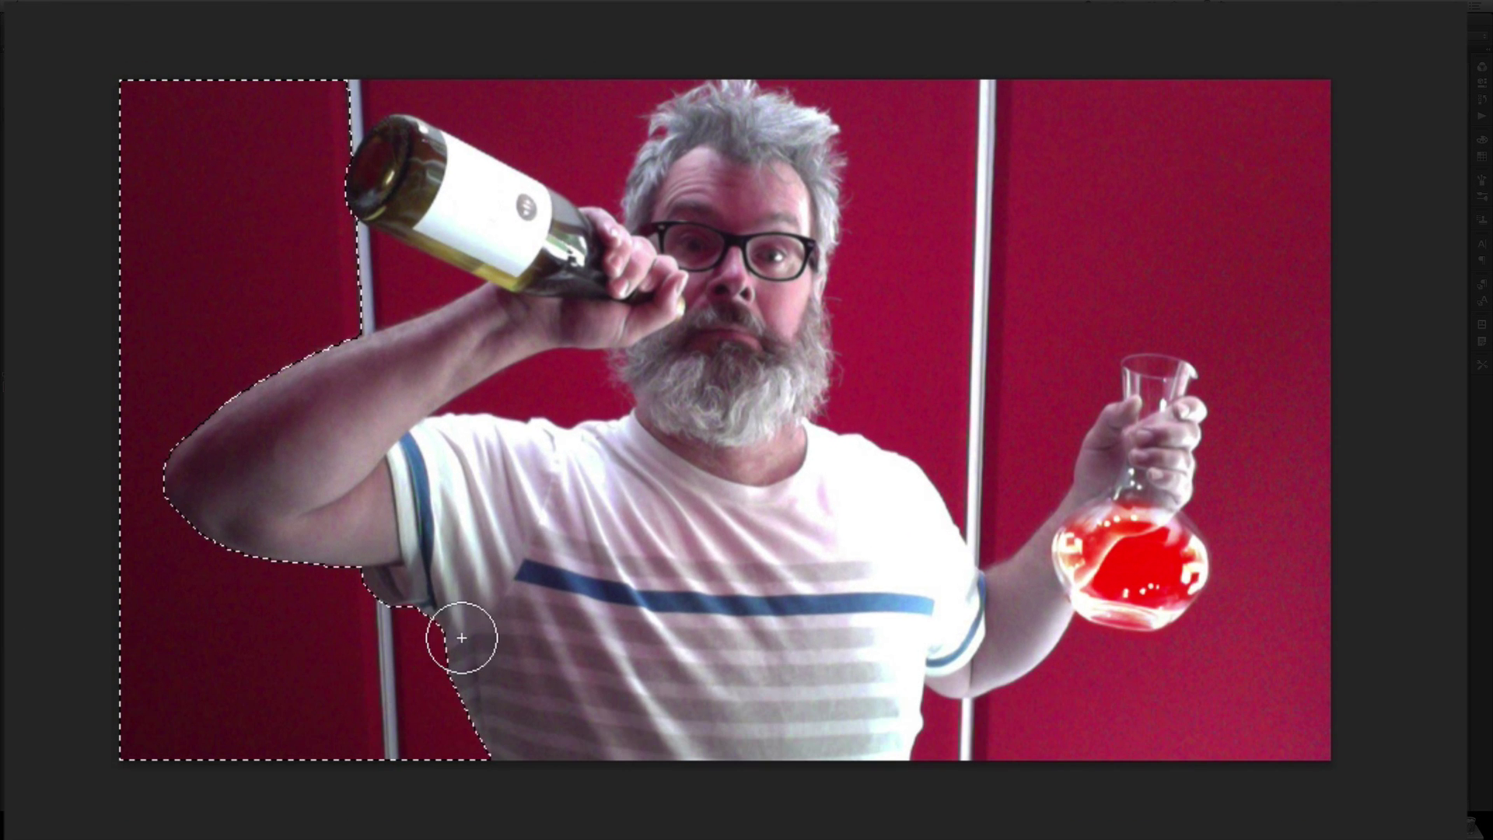
mouse_move(1043, 269)
mouse_down()
mouse_move(1080, 222)
mouse_move(1195, 199)
mouse_move(1291, 233)
mouse_up()
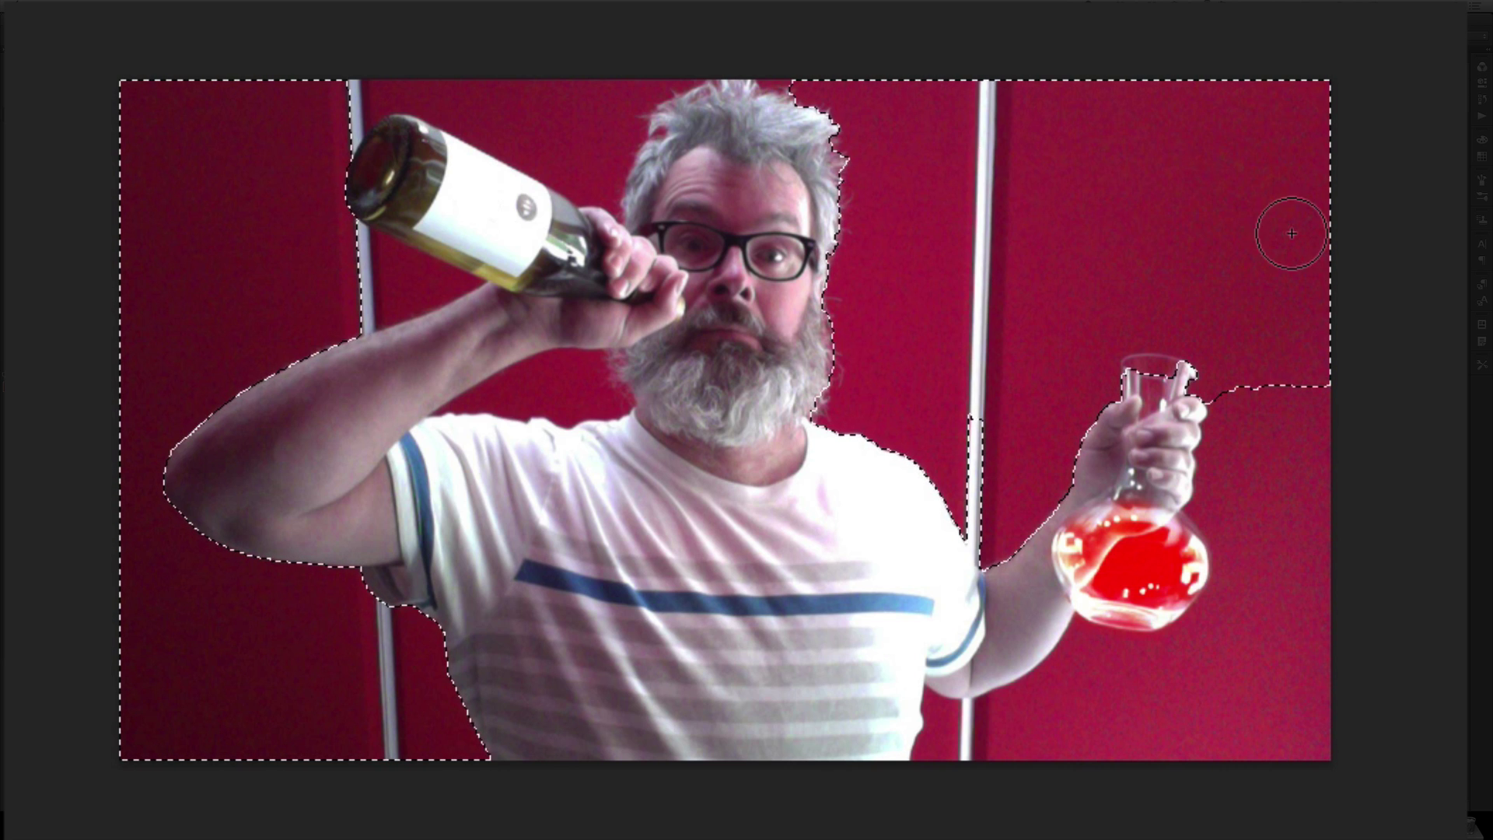
mouse_move(1299, 516)
mouse_down()
mouse_move(1309, 593)
mouse_move(1278, 690)
mouse_up()
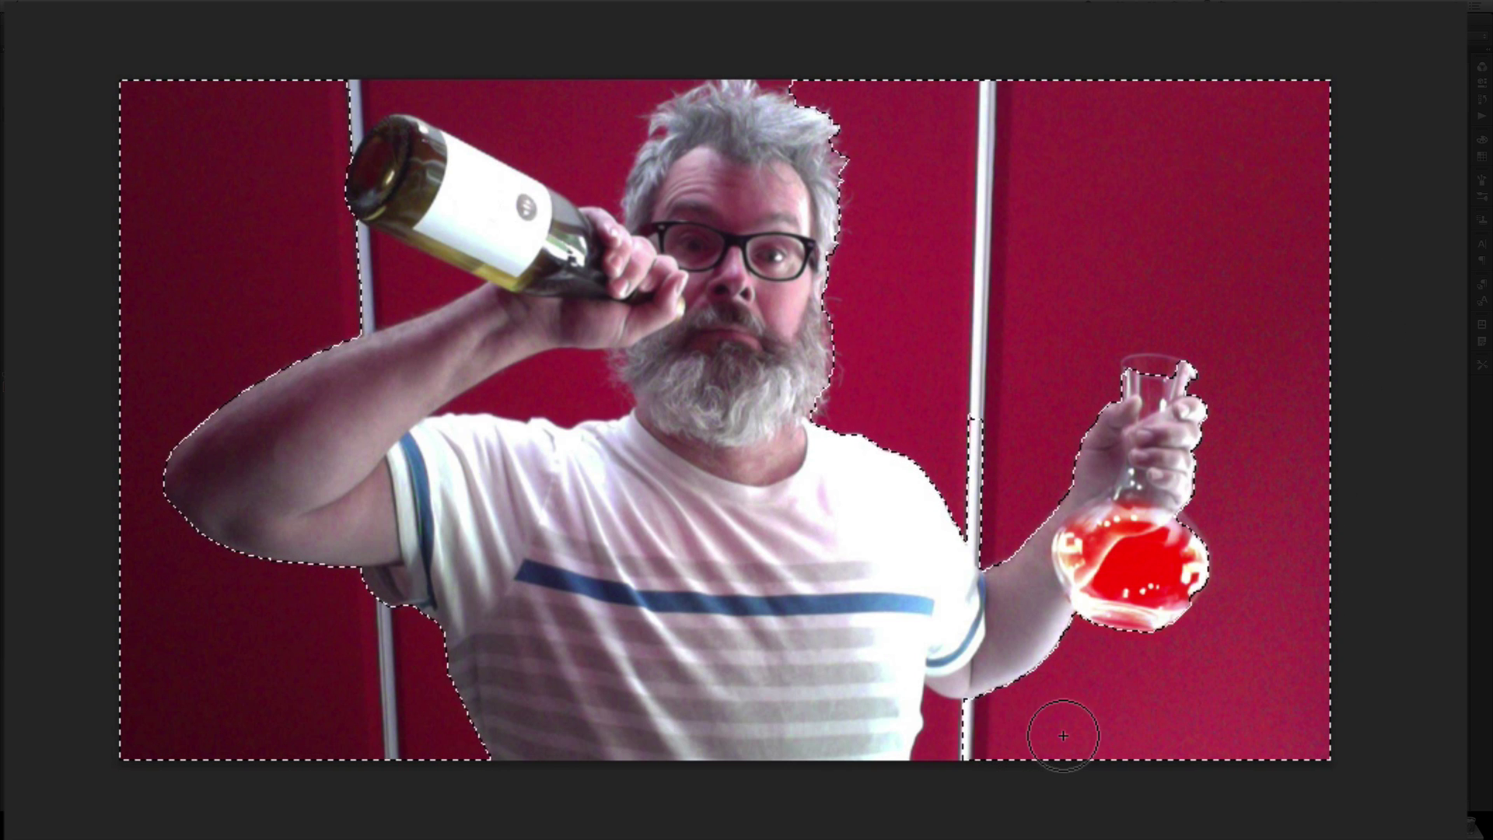
click(556, 99)
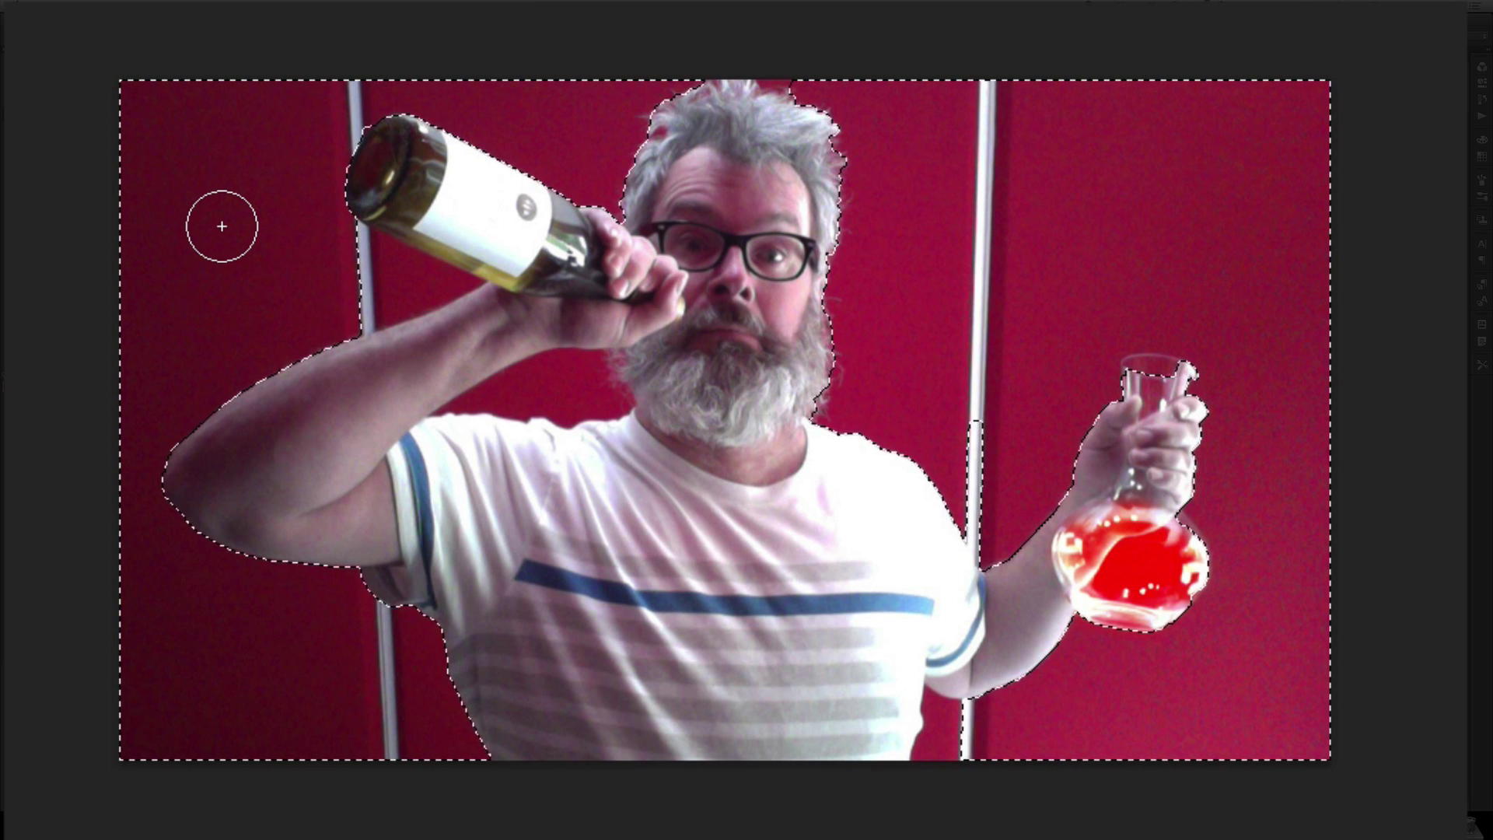
With a smaller brush, add the backdrop between the bottle and raised forearm to the selection, and subtract the spill over the bottle.
key(bracketleft)
key(bracketleft)
key(bracketleft)
key(bracketleft)
drag(329, 277, 399, 281)
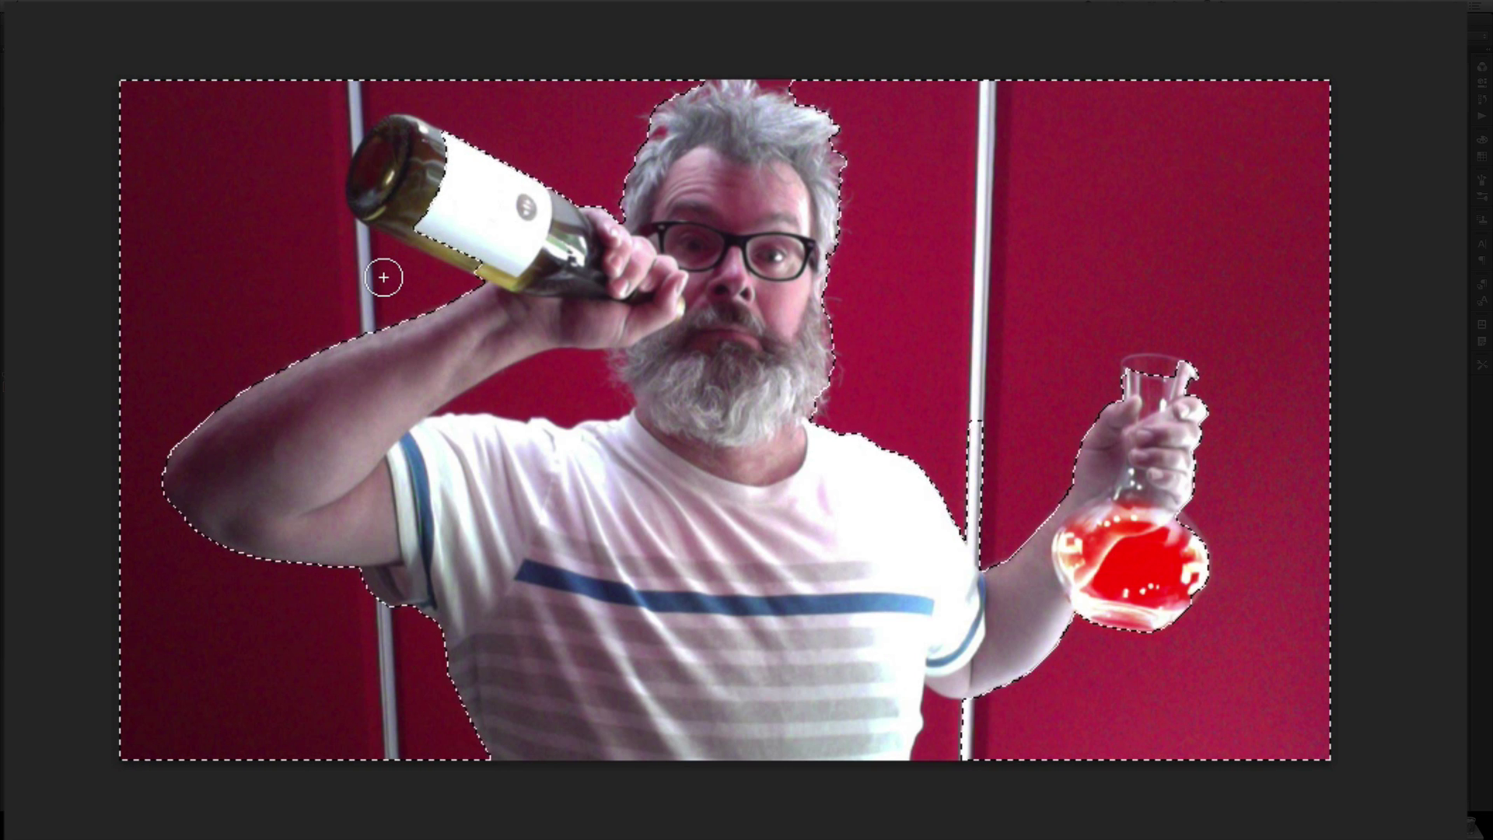
key(alt)
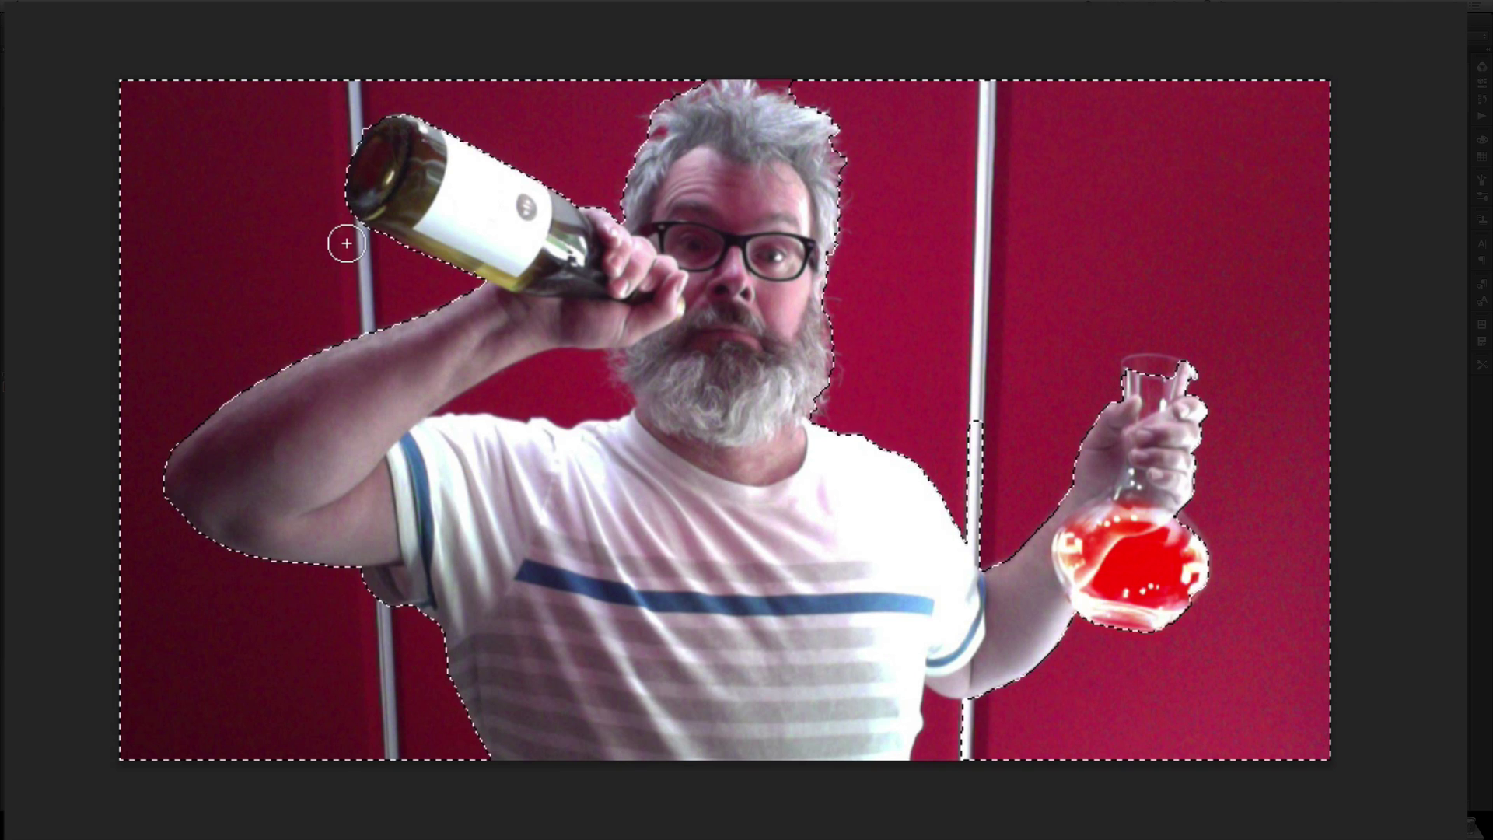
Add the backdrop gaps under the raised arm and beside the shirt below the flask arm, and subtract the flask's neck from the selection.
mouse_move(473, 413)
mouse_down()
mouse_move(569, 457)
mouse_move(526, 393)
mouse_up()
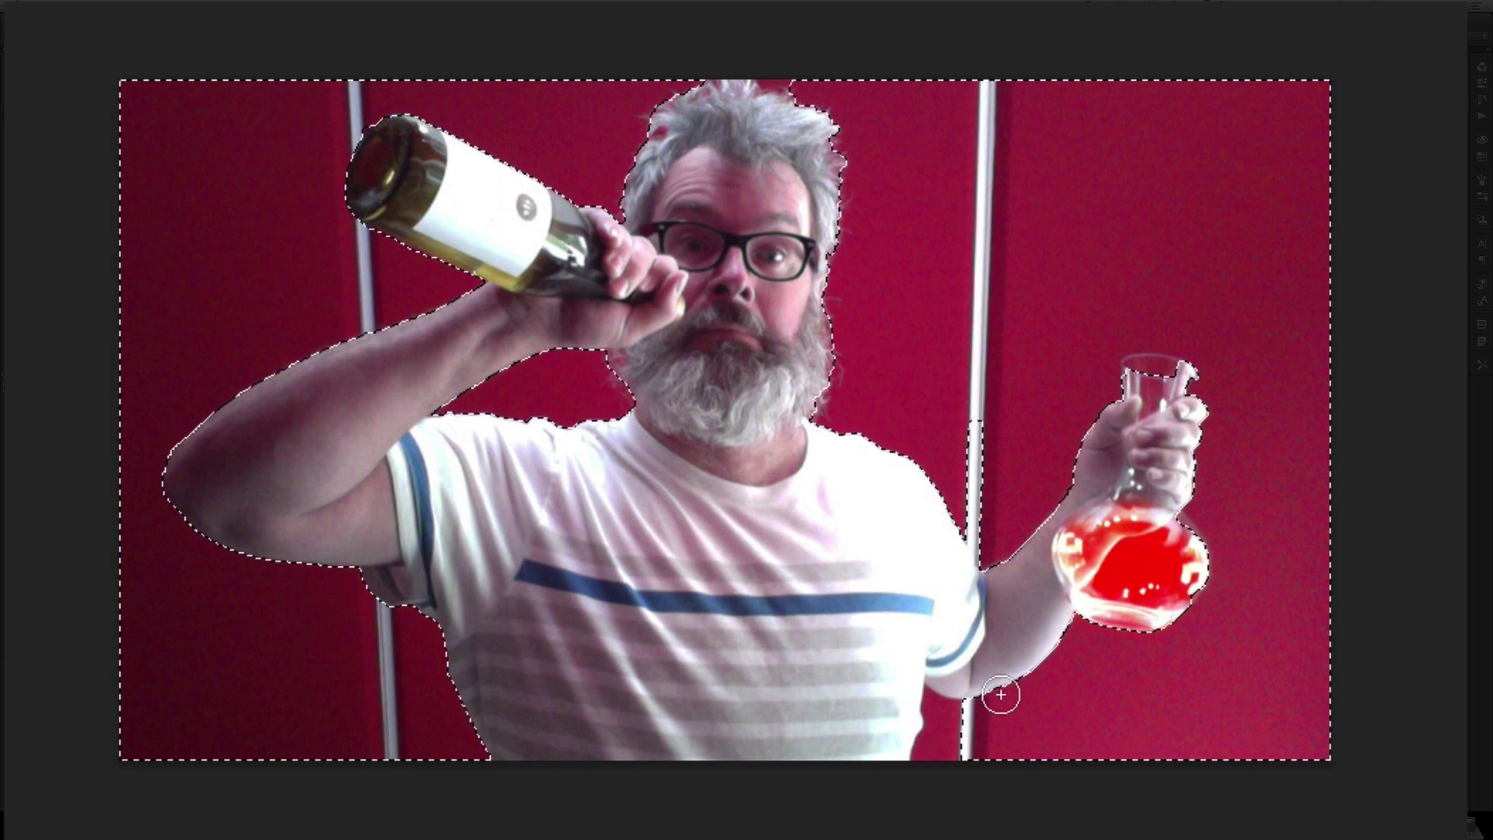
click(947, 737)
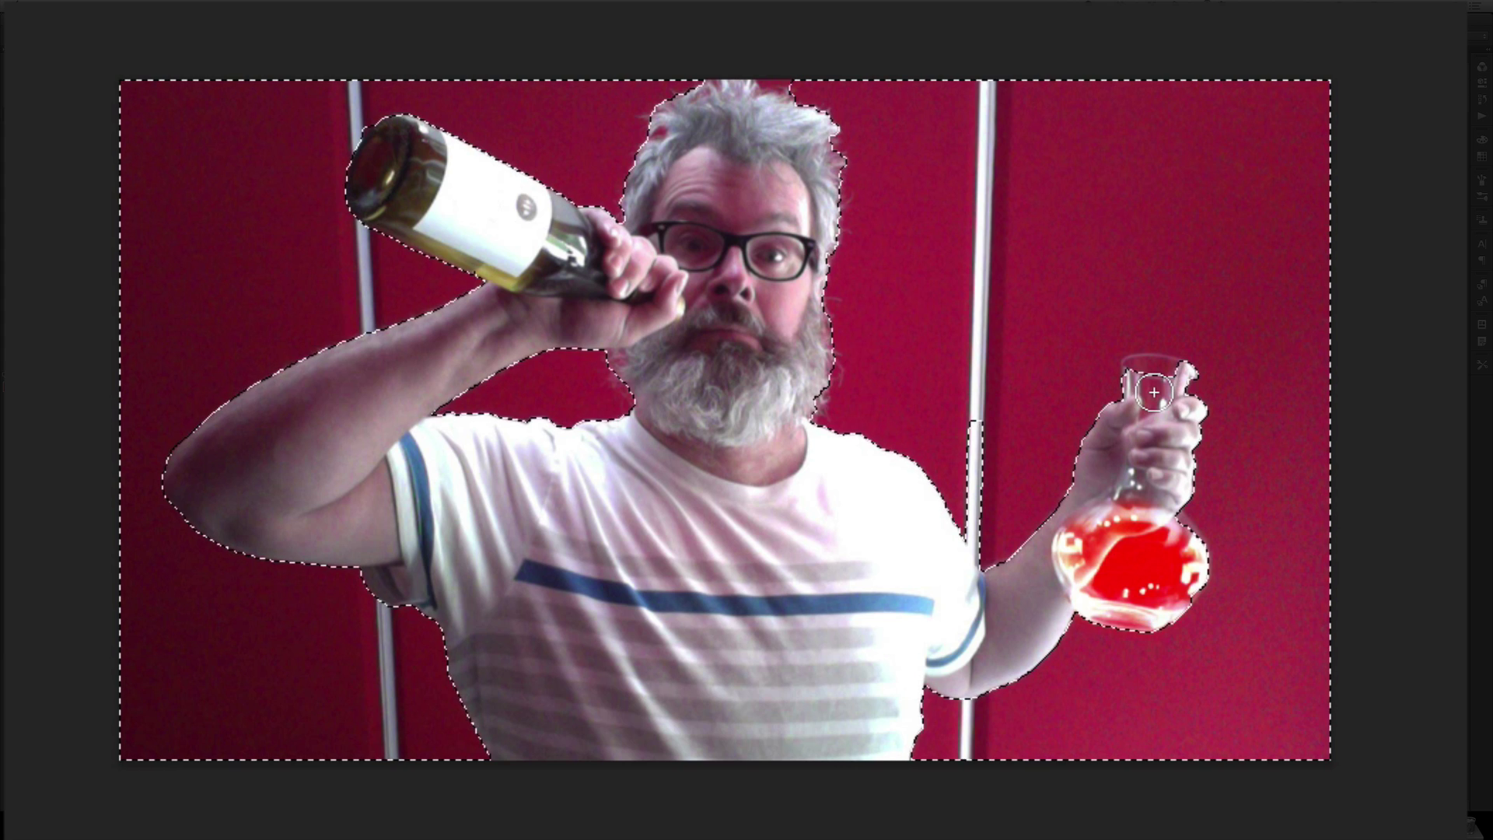
key(alt)
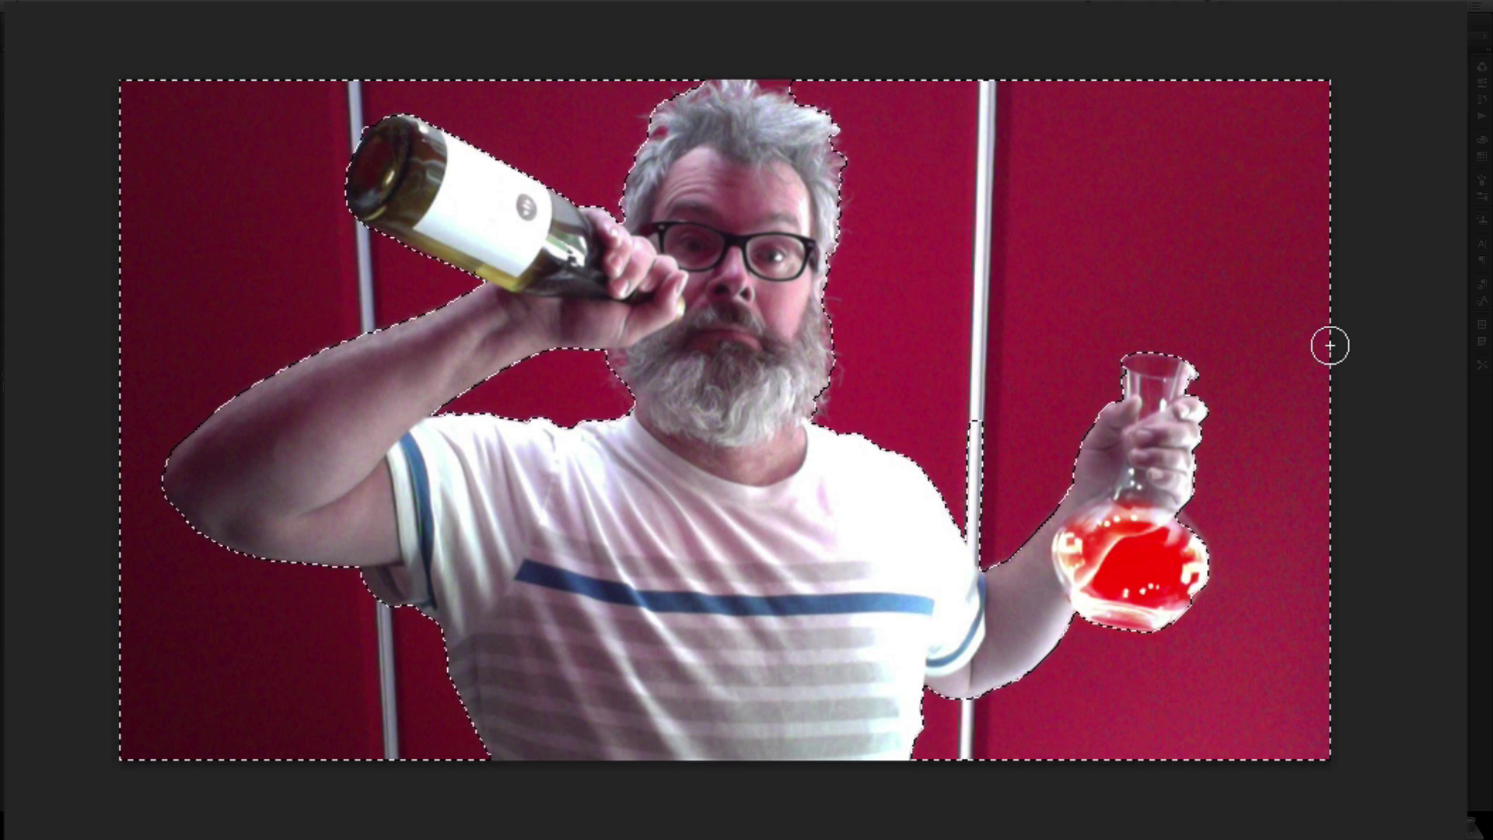
key(alt)
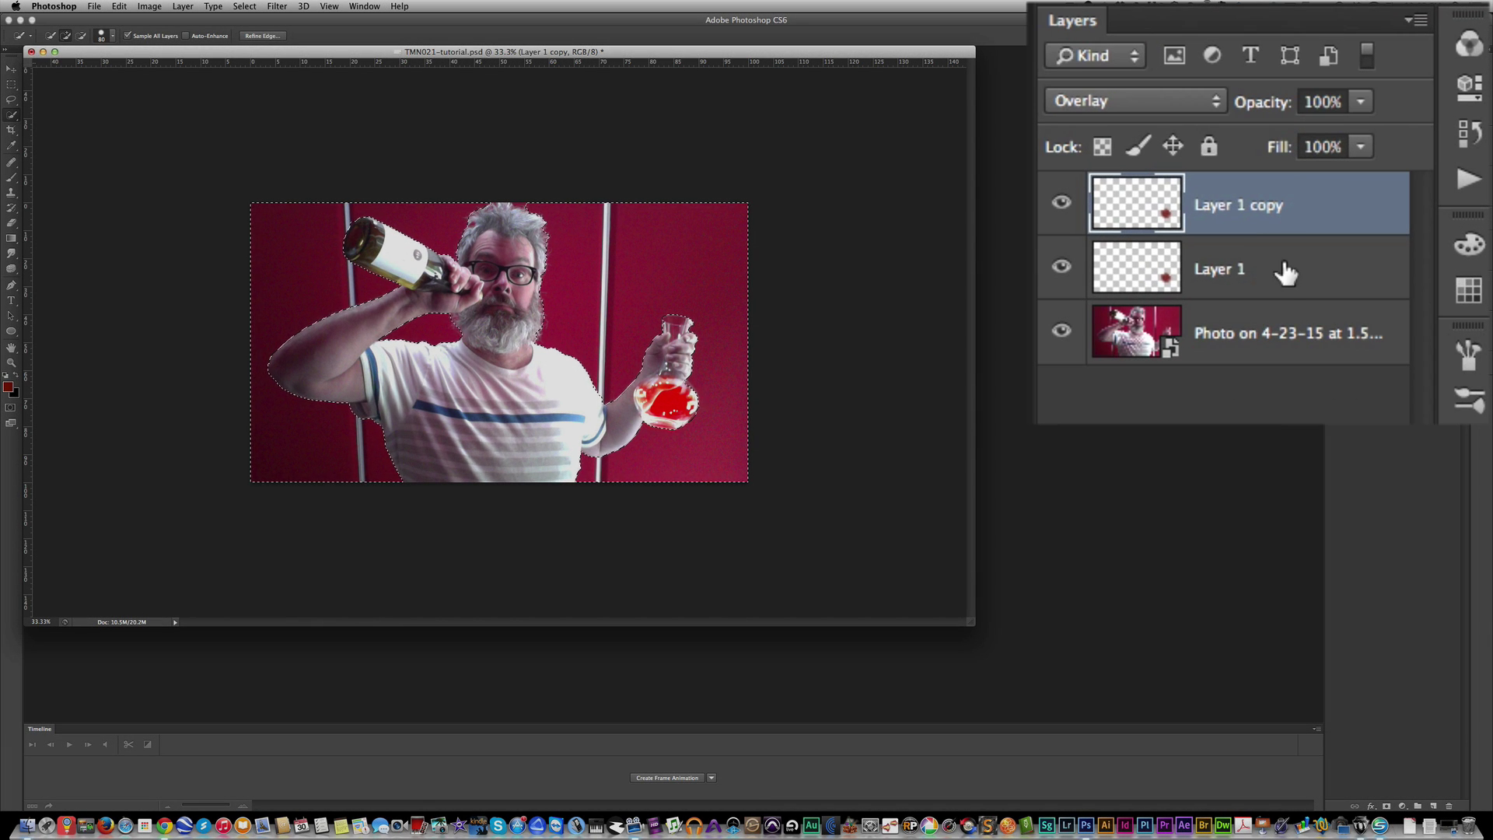
Add a layer mask to the photo layer that hides the selected backdrop.
click(1280, 342)
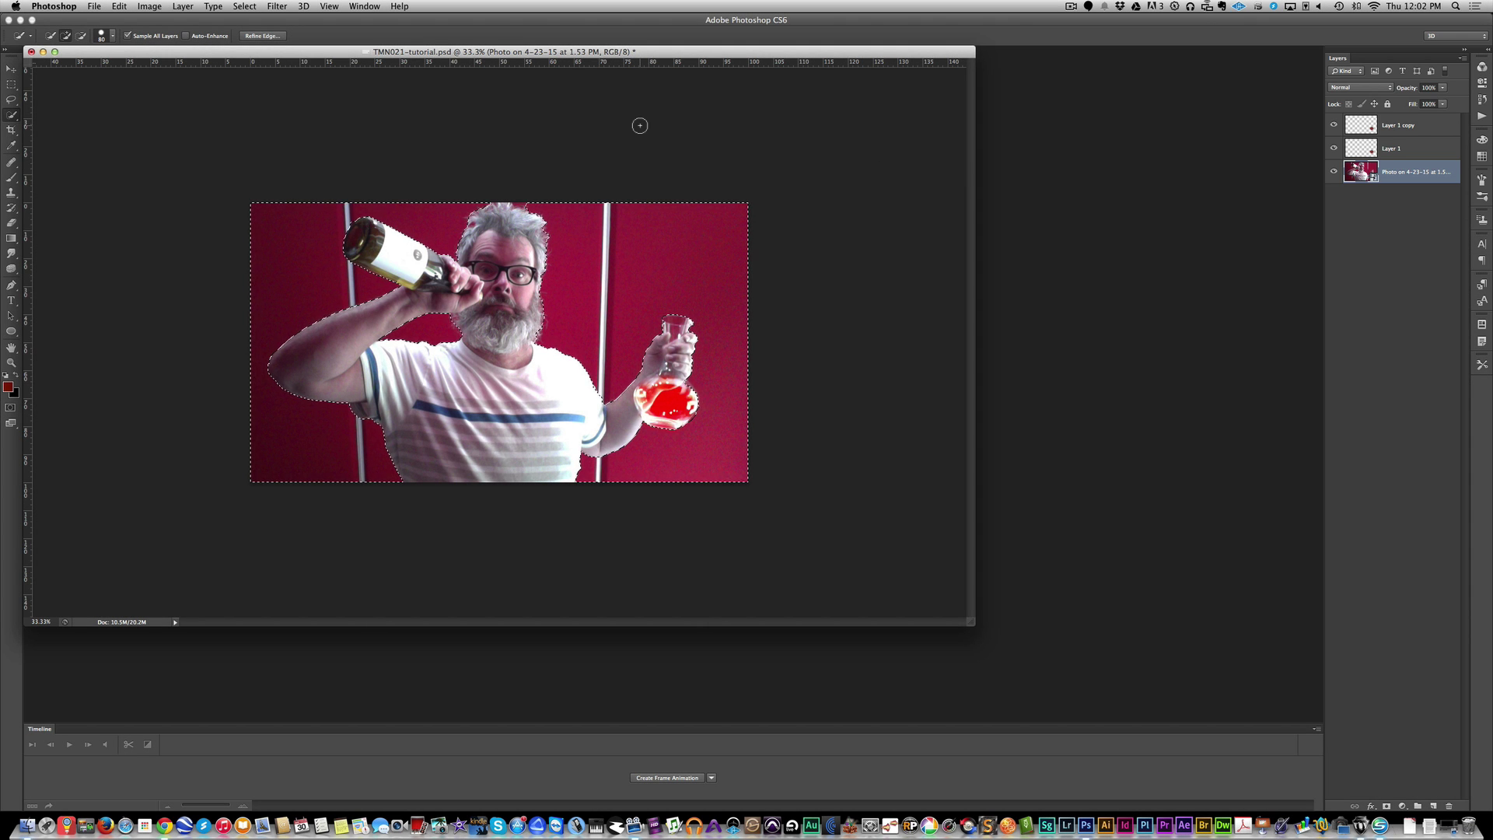
click(183, 6)
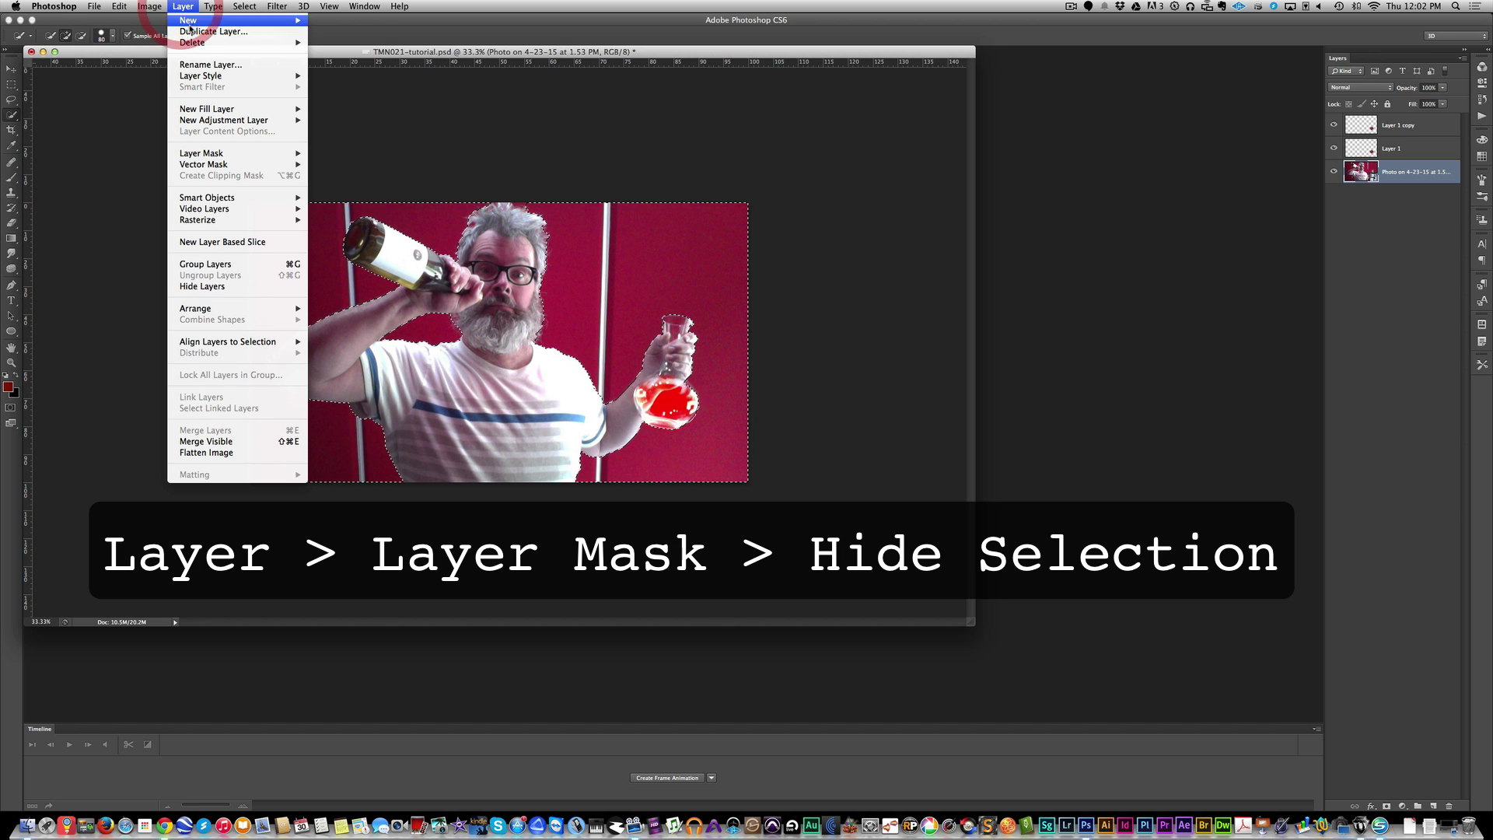
mouse_move(201, 150)
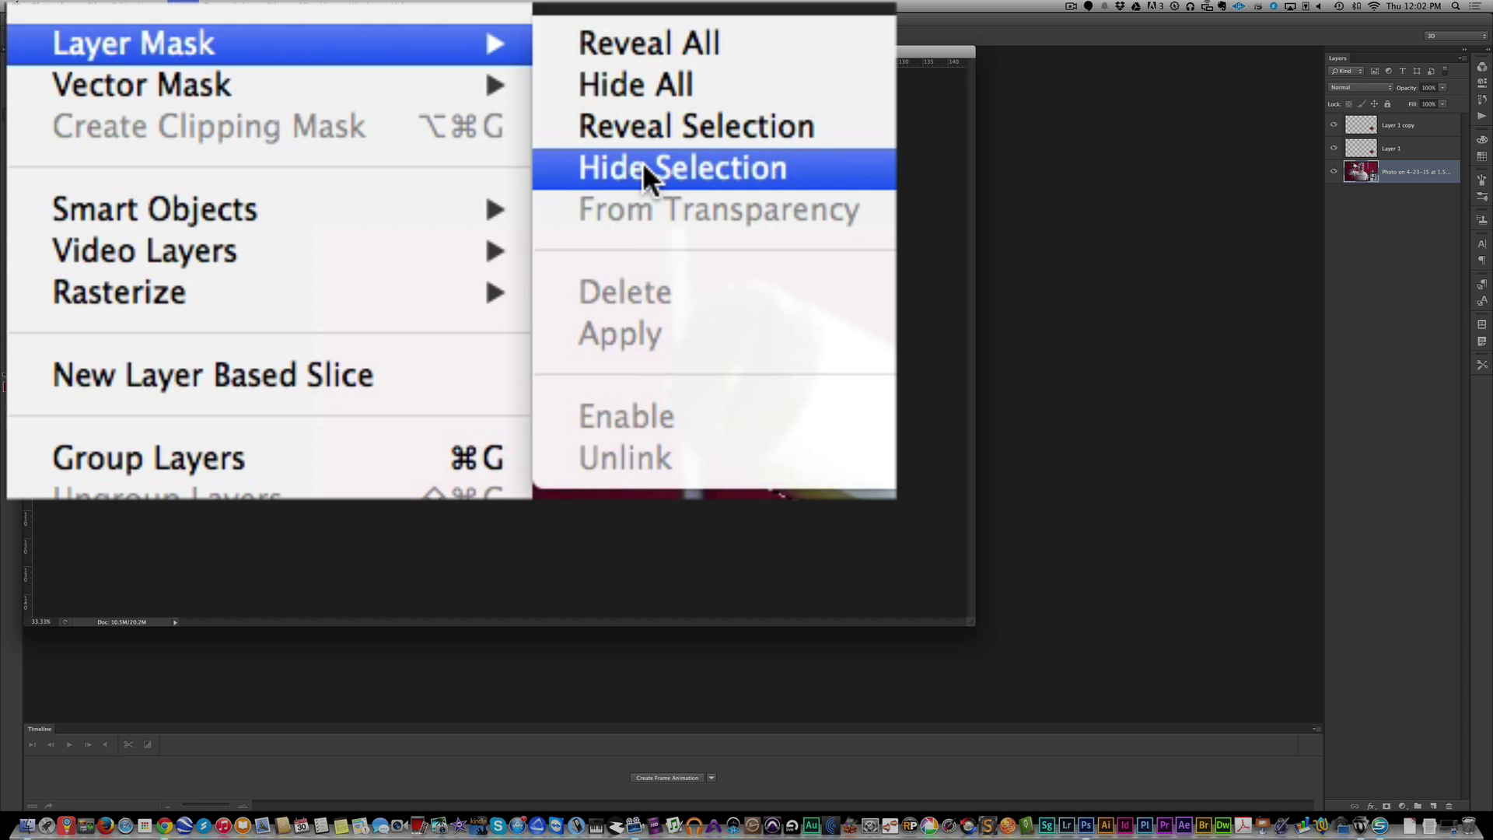
click(338, 186)
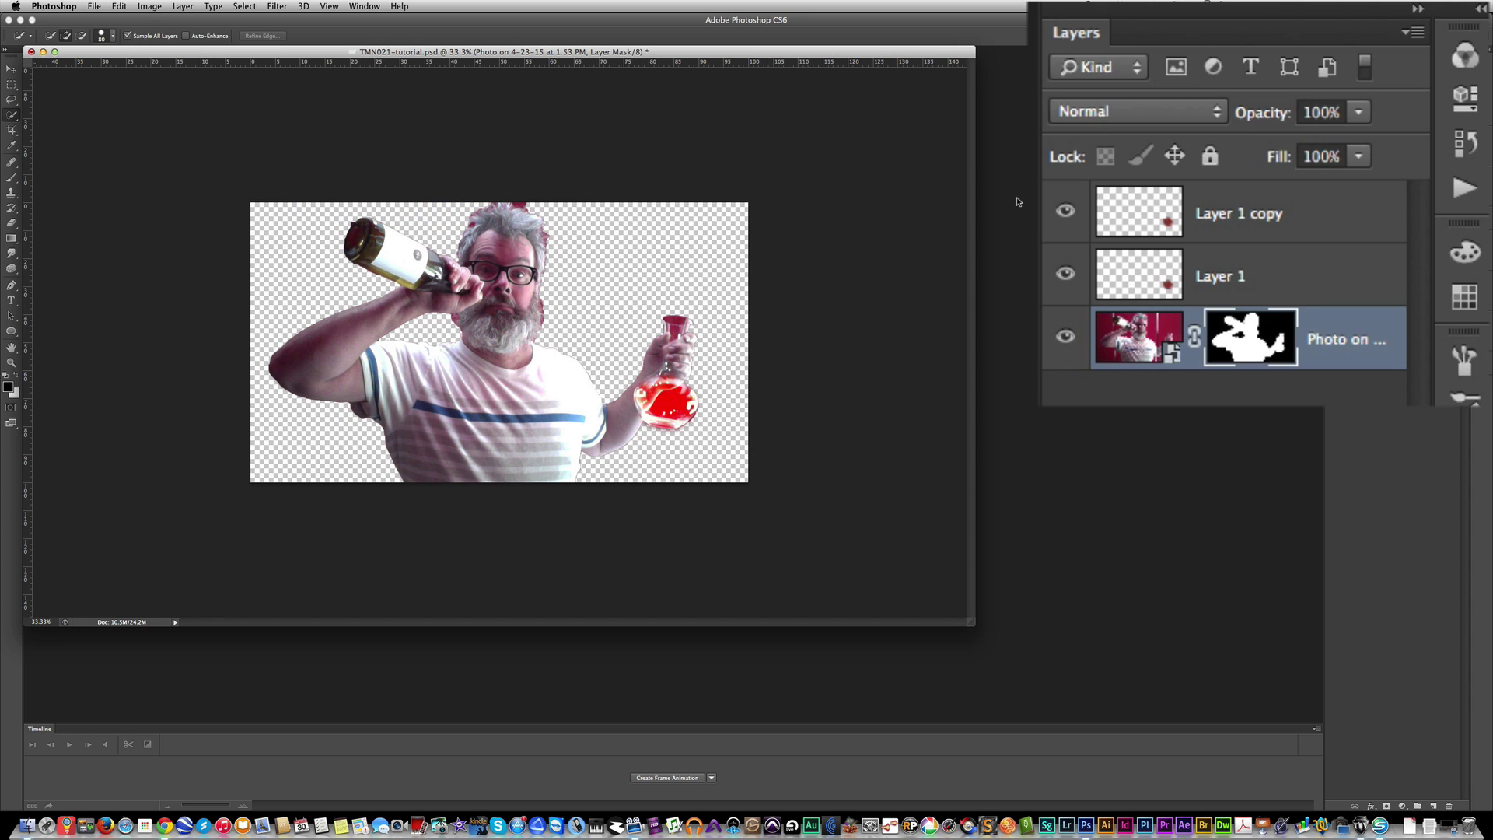
Compare the photo layer's image and mask thumbnails, view the black-and-white mask on its own, and return to the normal view.
click(1260, 352)
click(1137, 354)
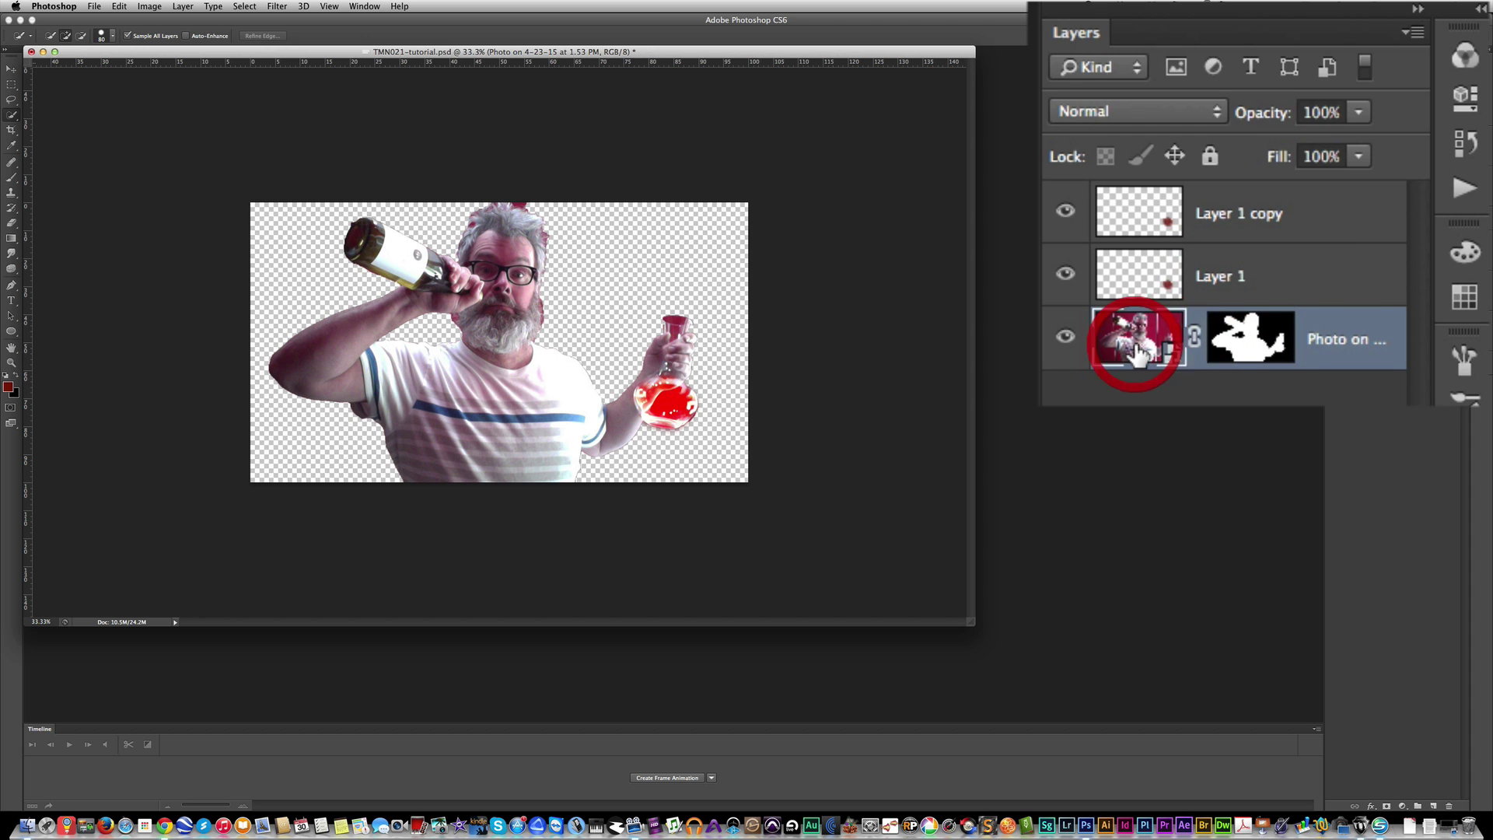
click(1272, 359)
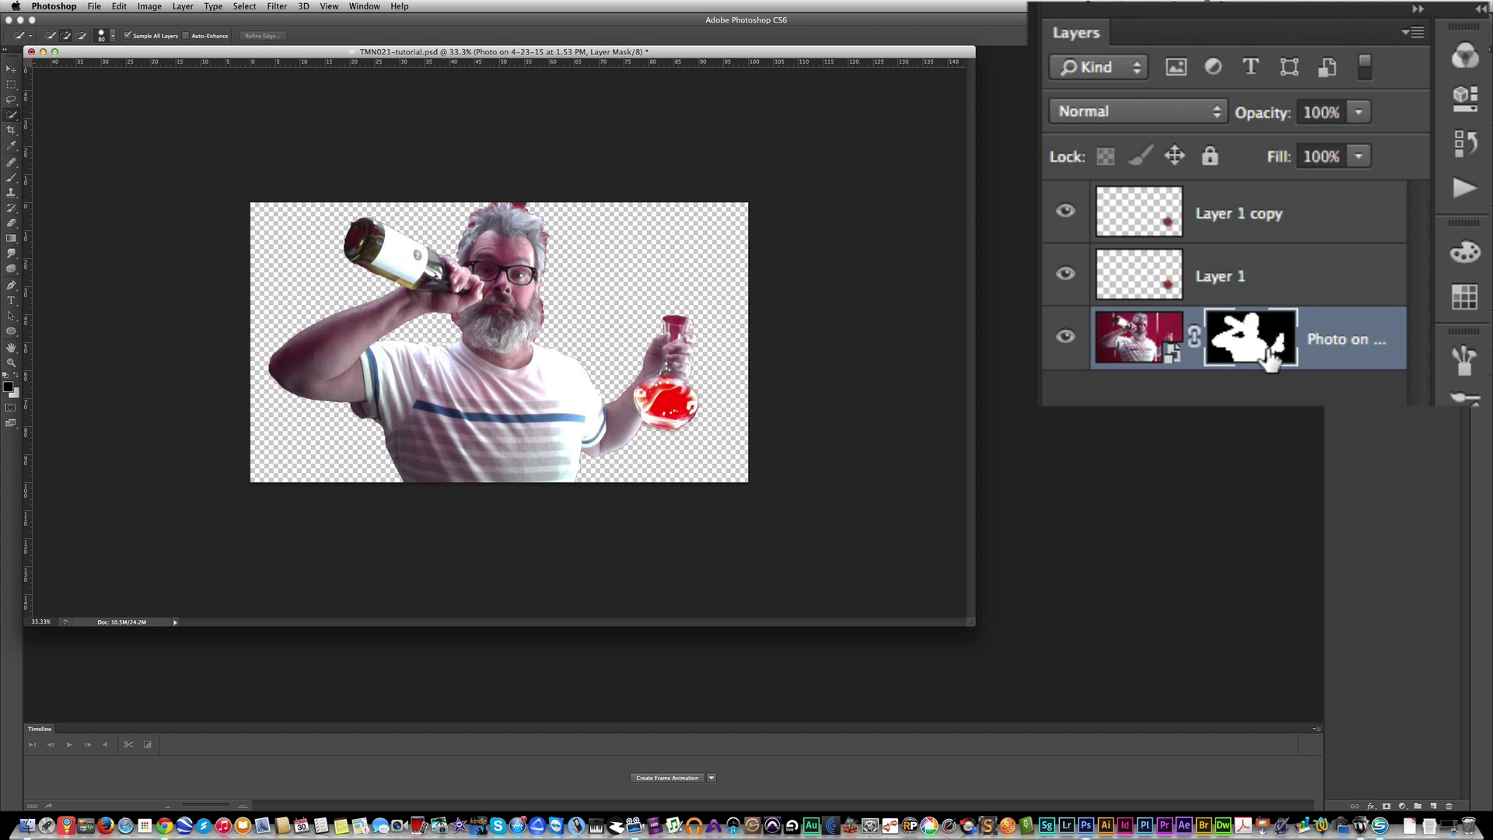
key(alt)
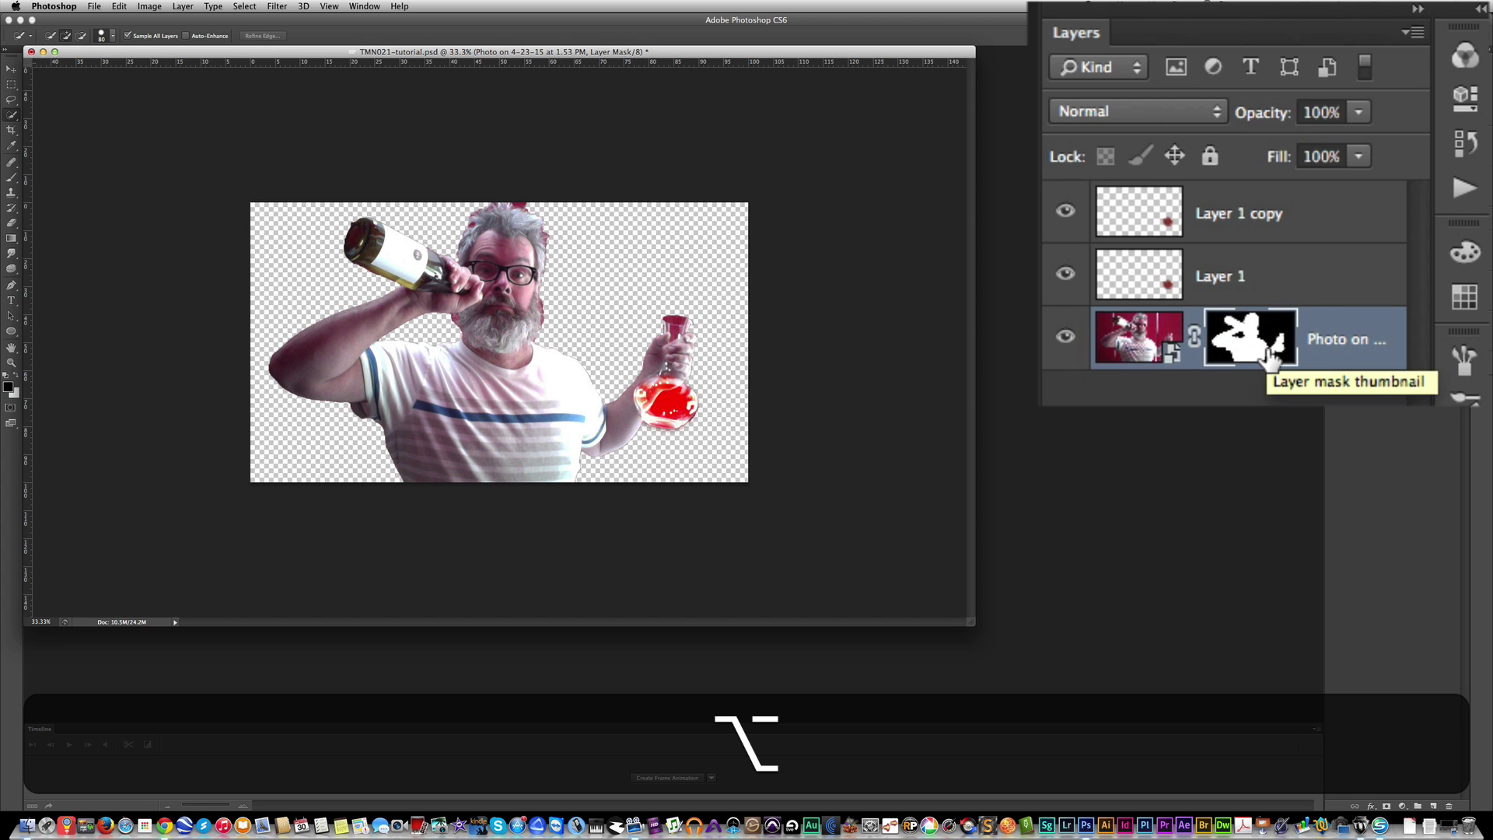
alt+click(1272, 359)
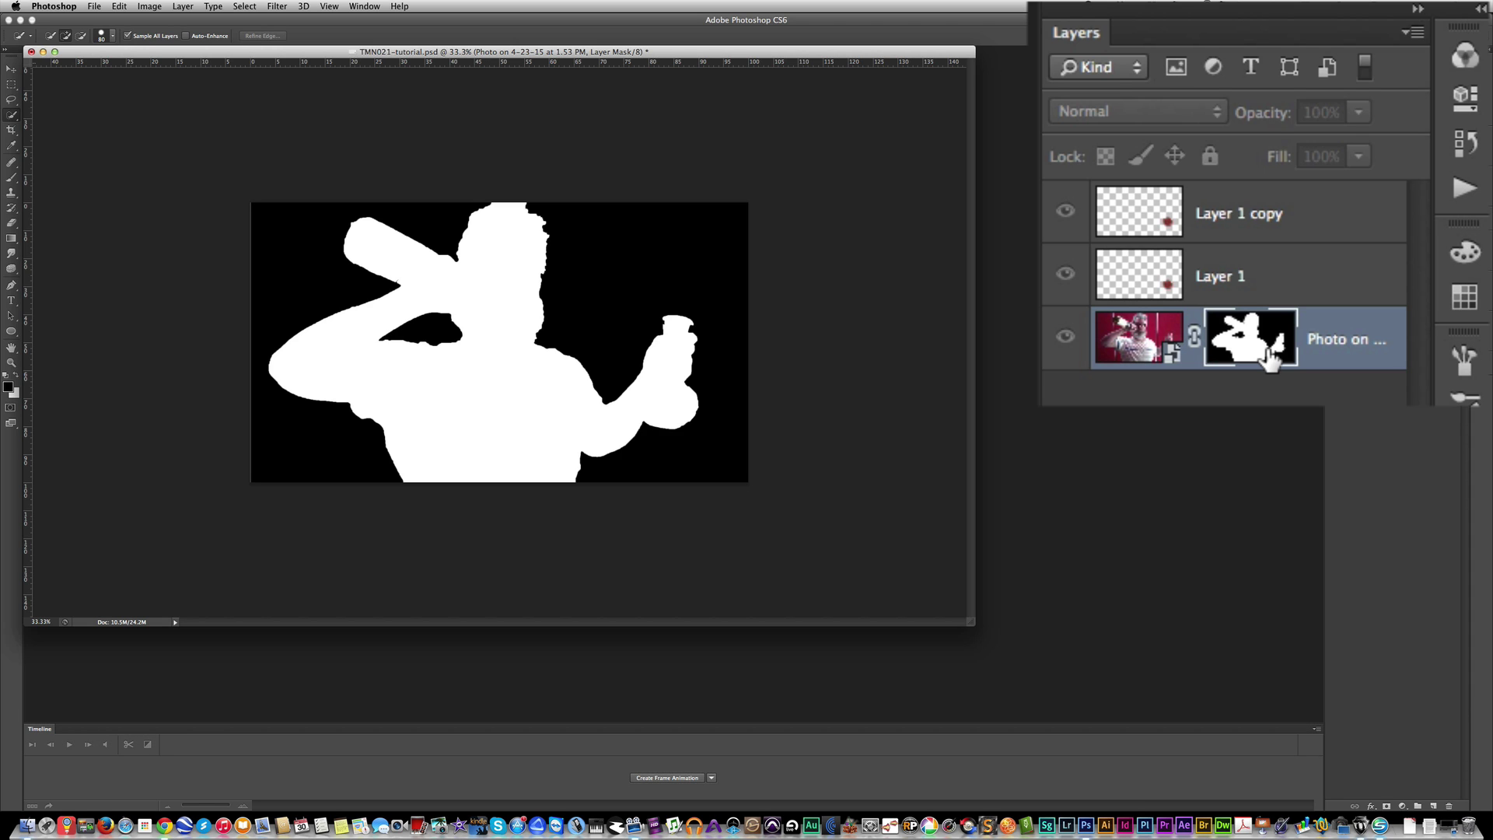
key(alt)
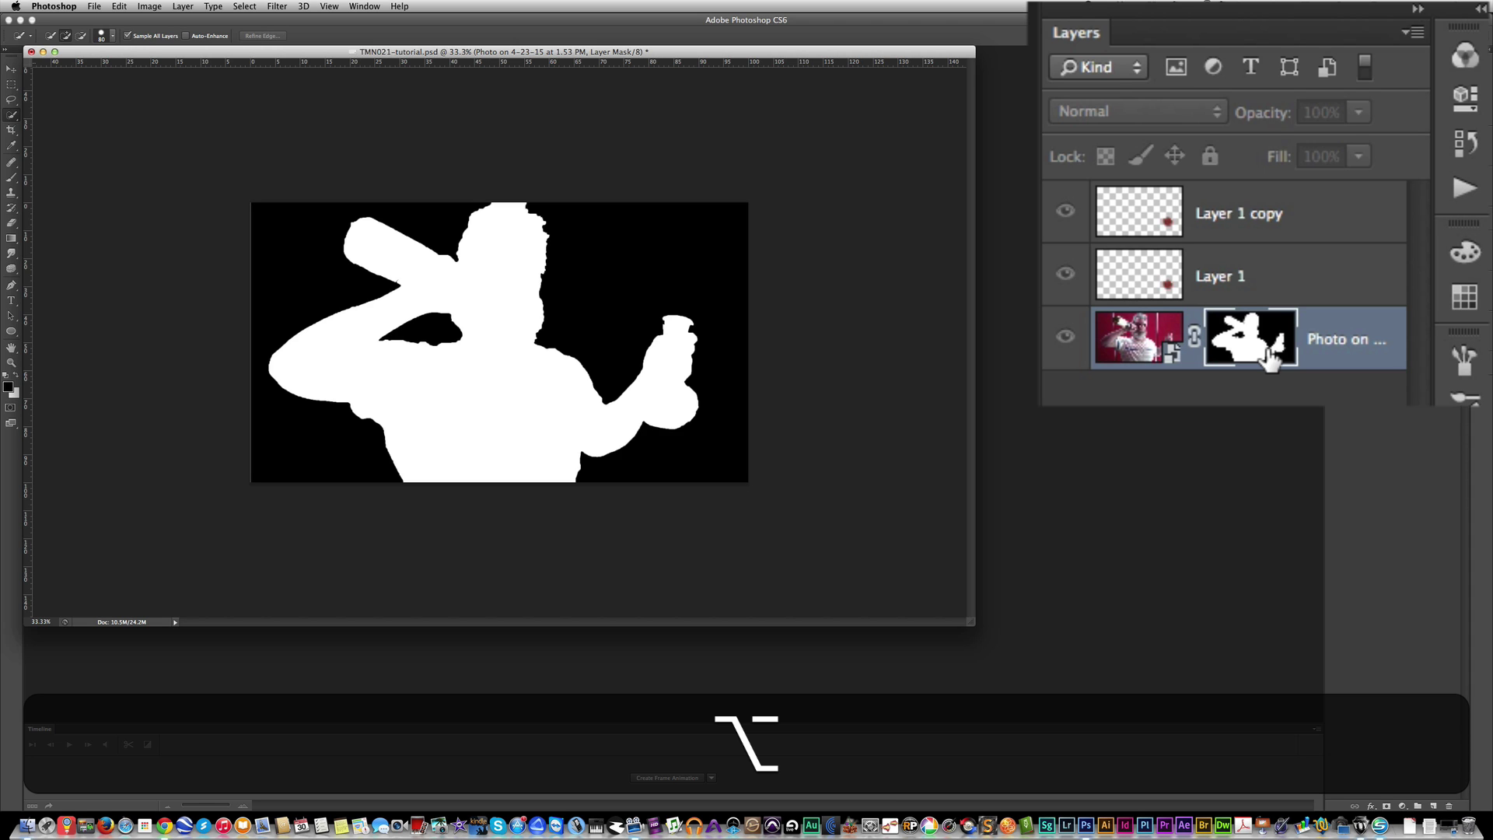
alt+click(1272, 359)
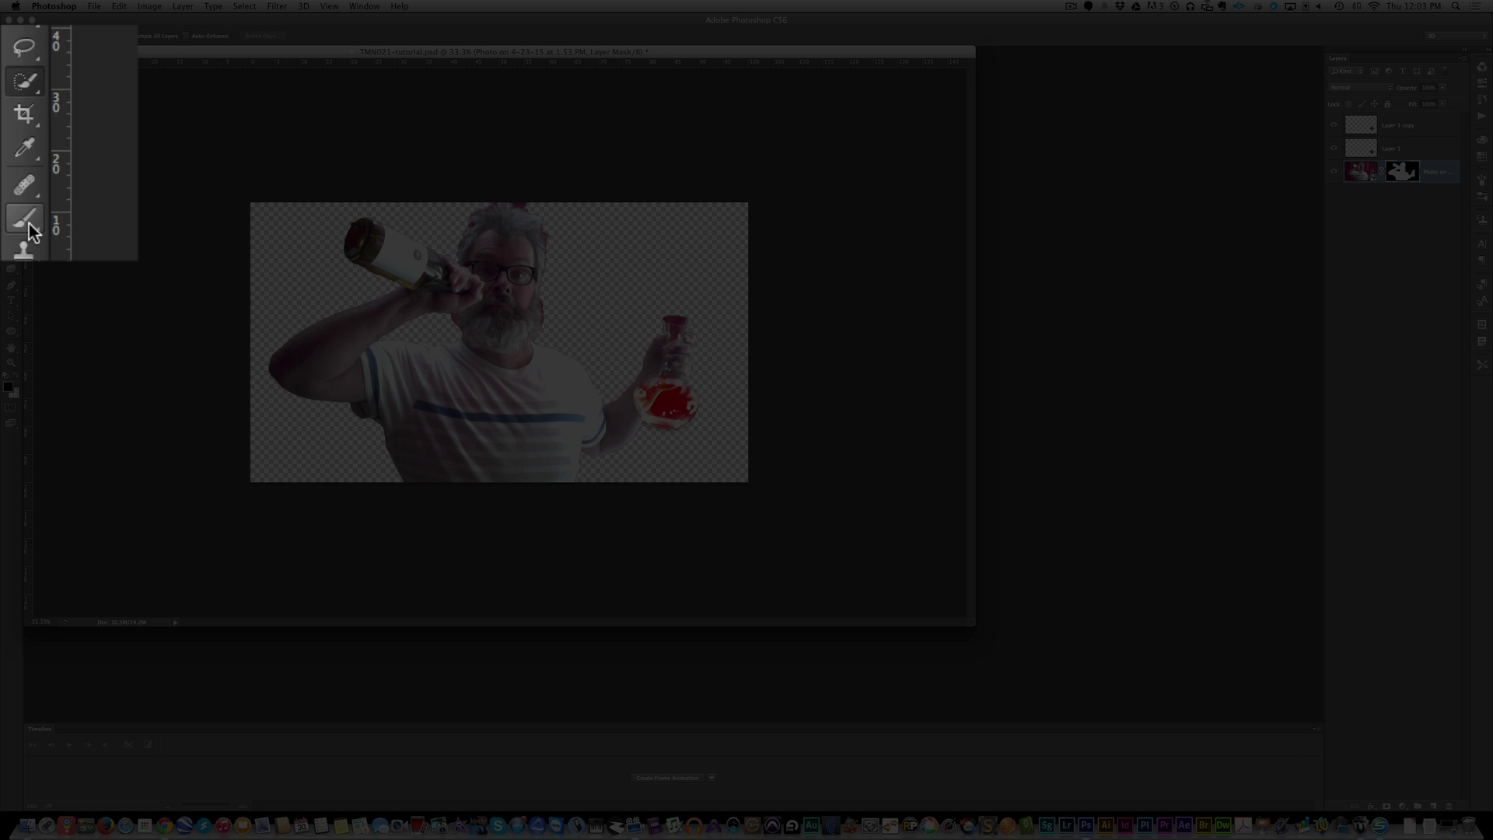
Activate the Brush tool and set its opacity to 70%.
click(12, 181)
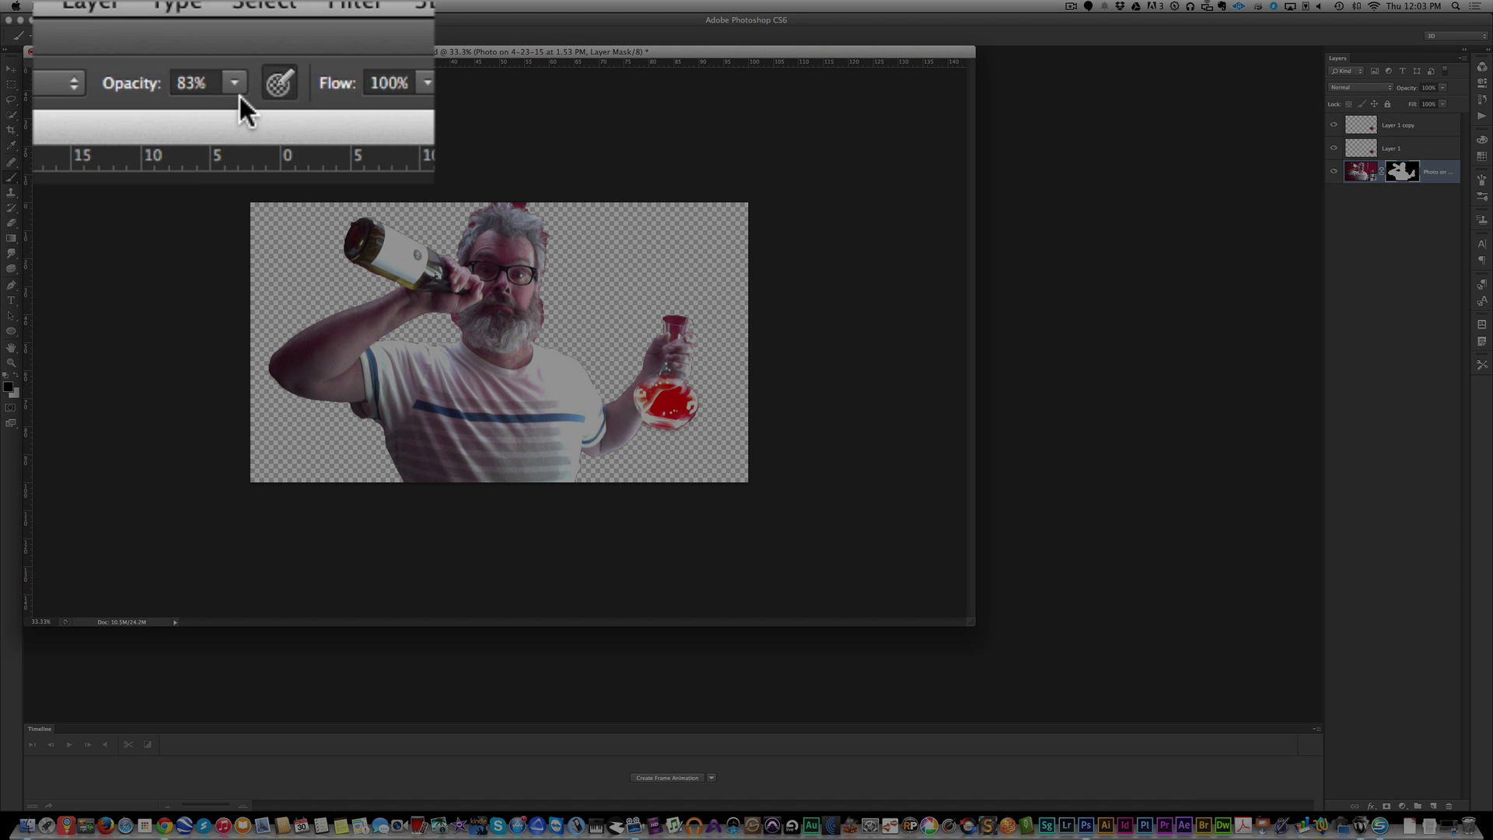
click(234, 84)
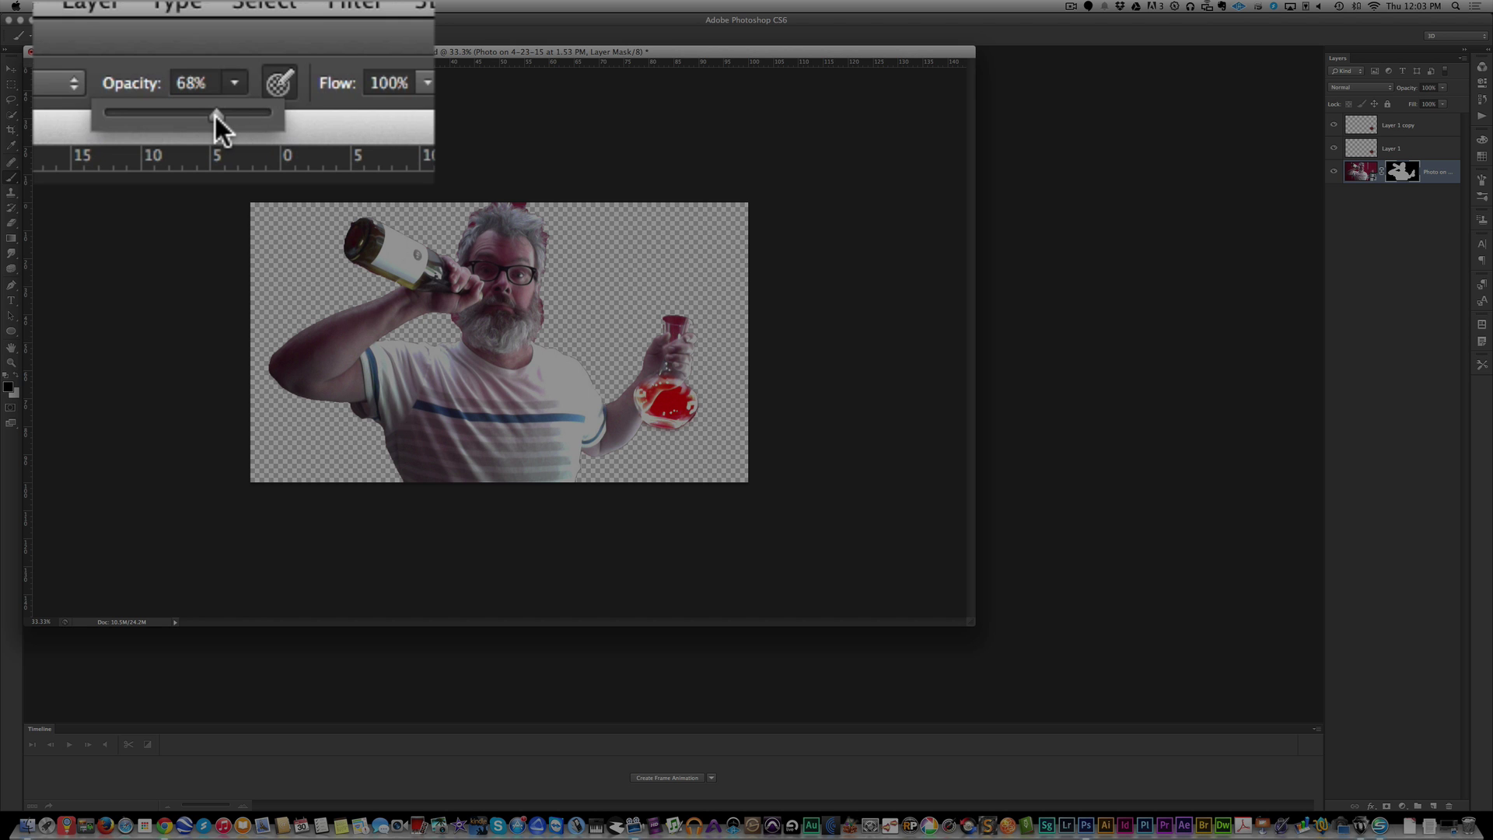
drag(217, 117, 221, 115)
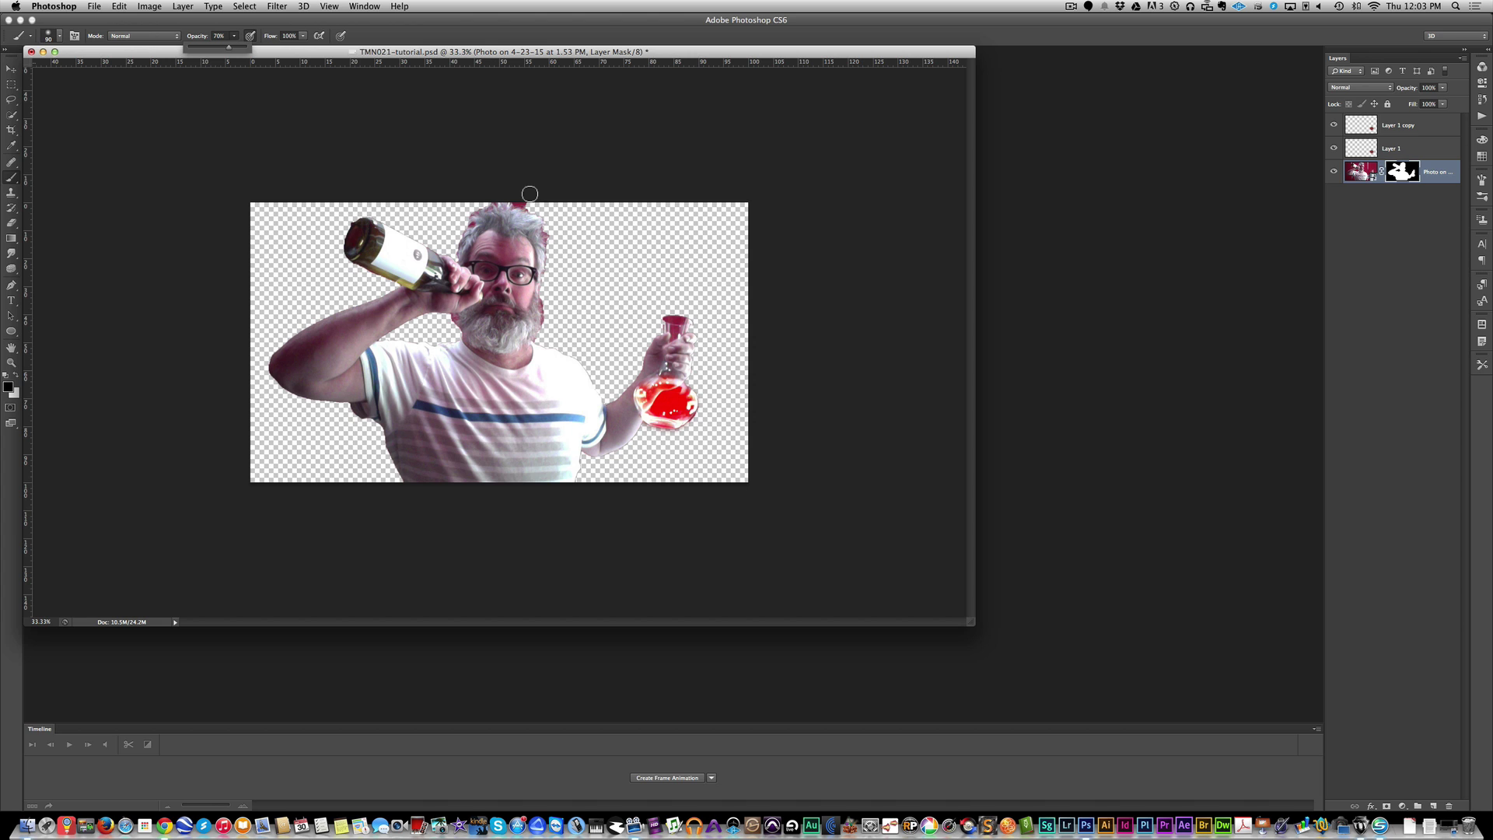
Paint black with a smaller brush on the photo layer's mask to fade the red fringe above and on both sides of the hair.
key(z)
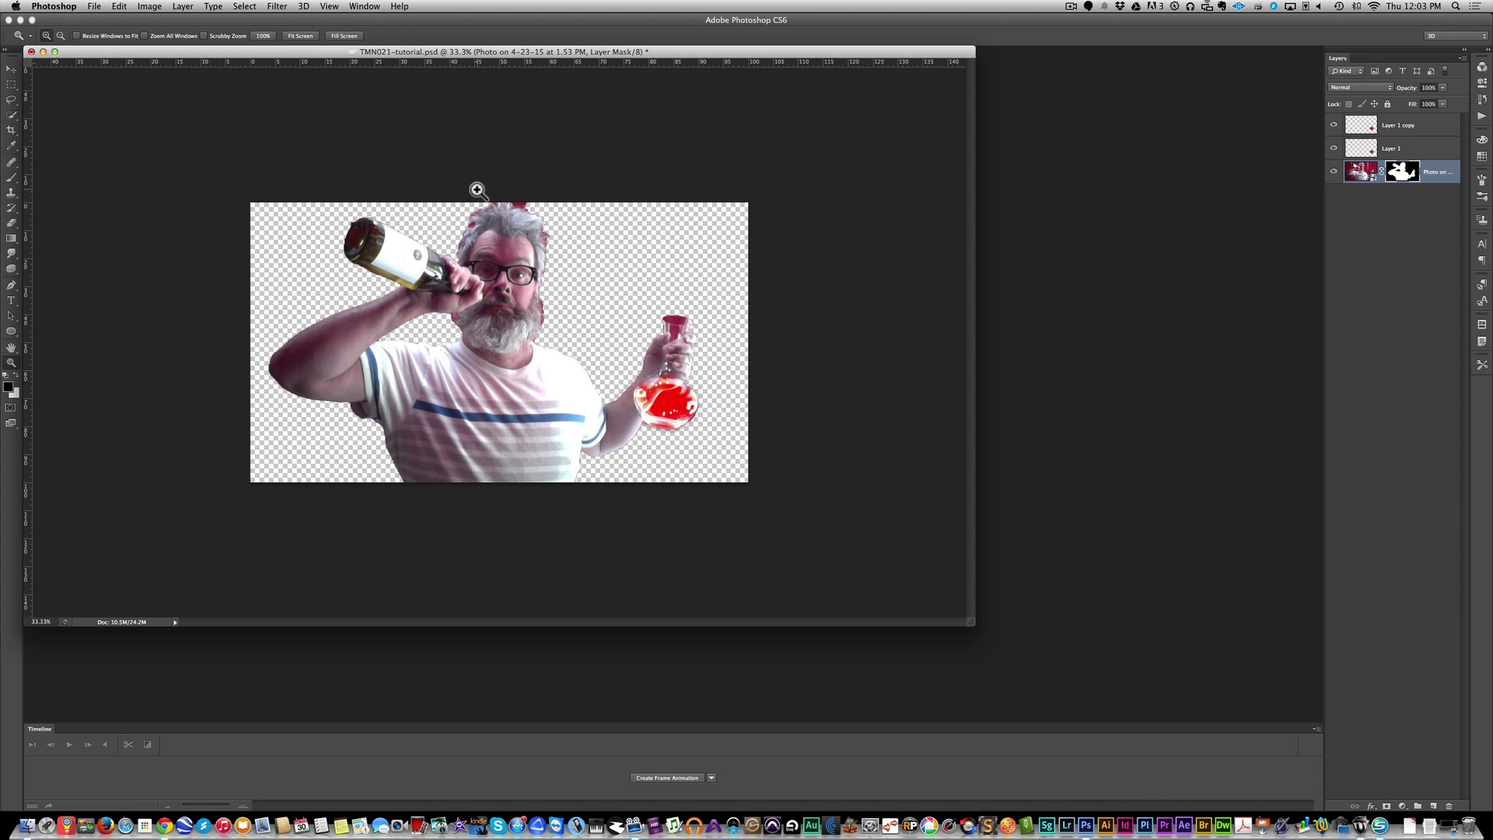
drag(478, 204, 540, 225)
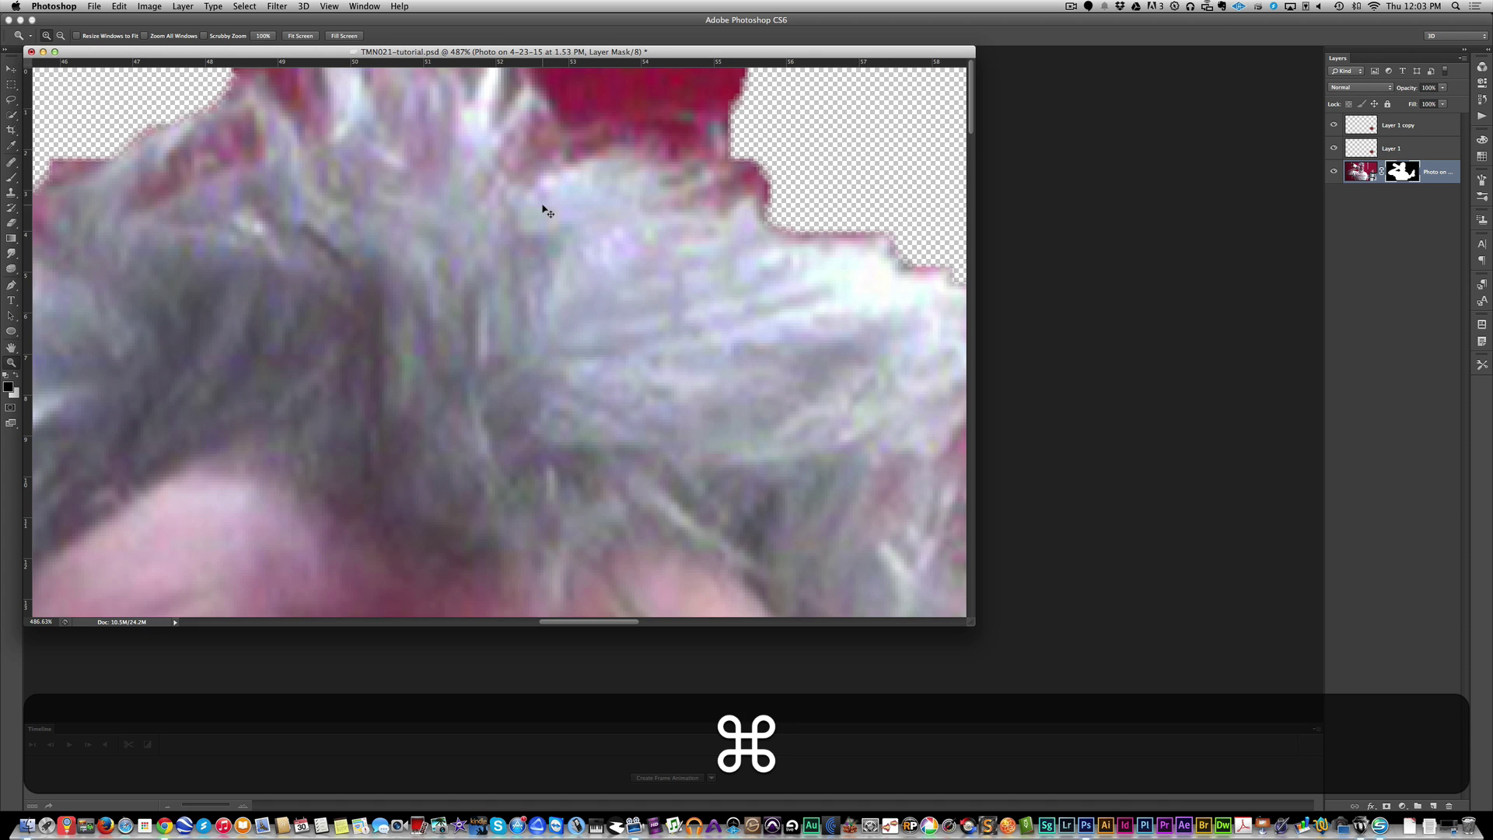
key(super+minus)
key(super+minus)
key(super+minus)
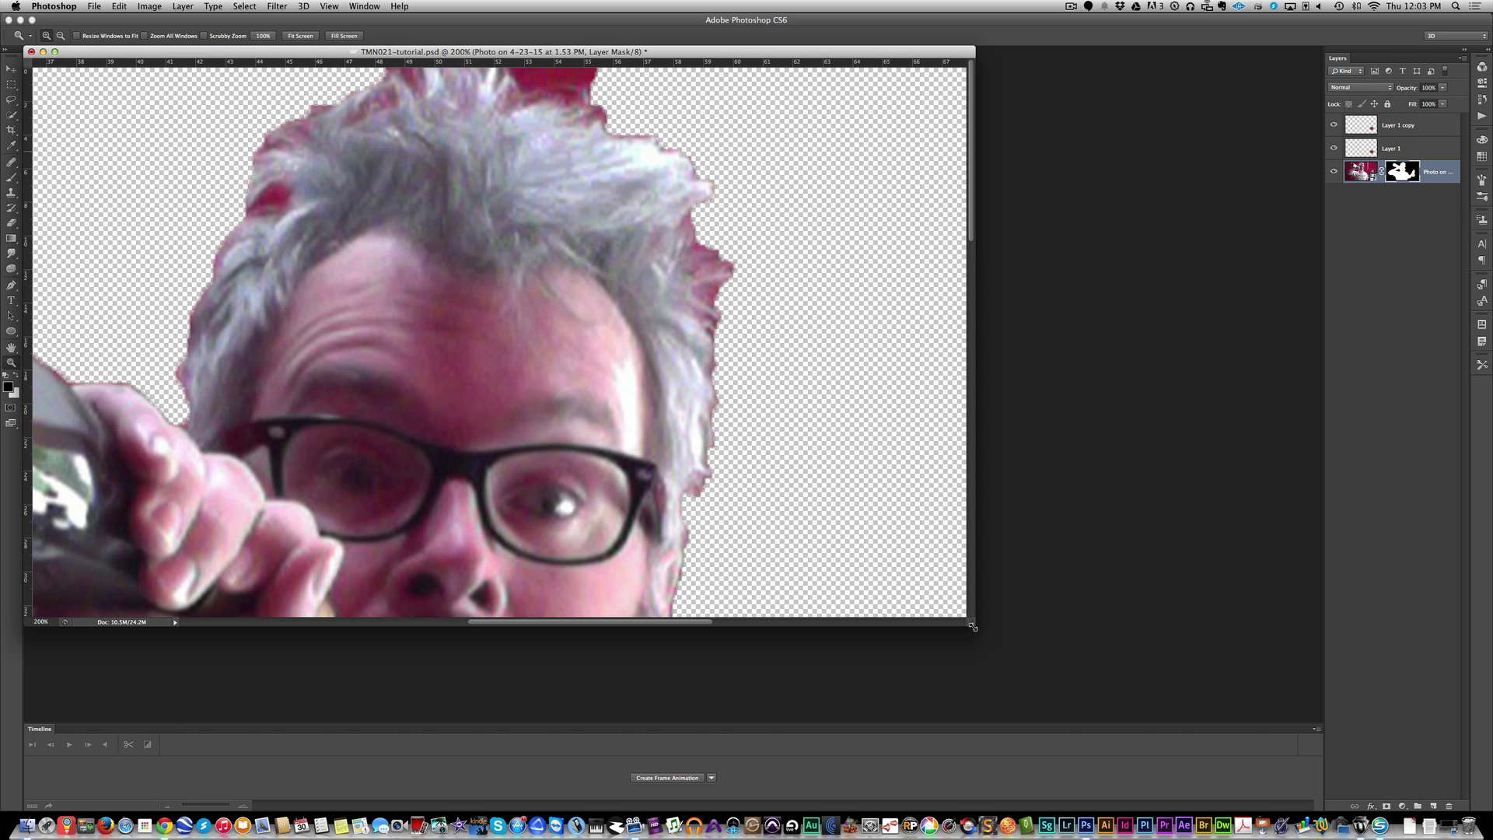
drag(972, 626, 999, 662)
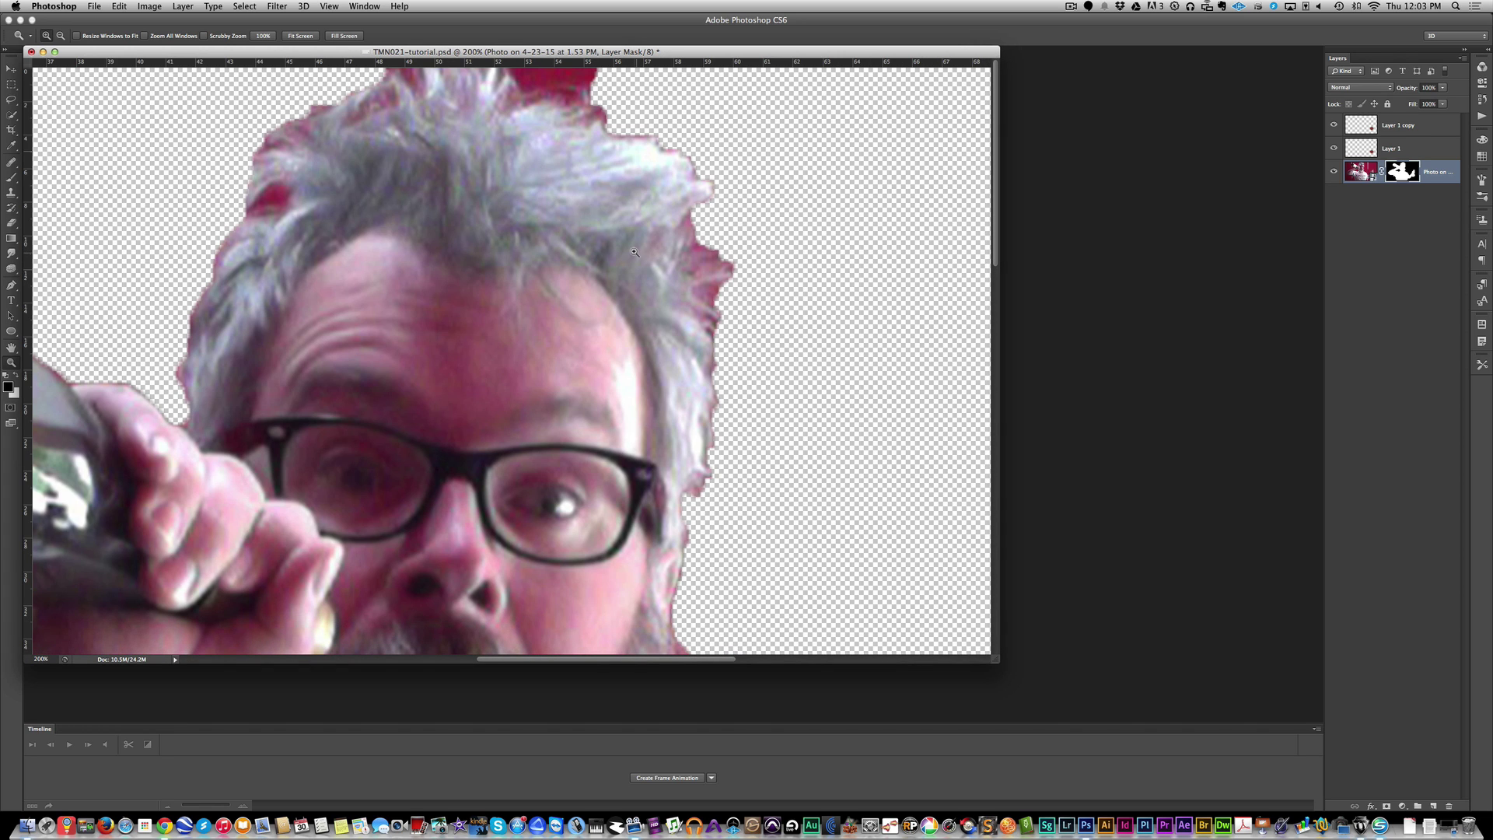
click(12, 177)
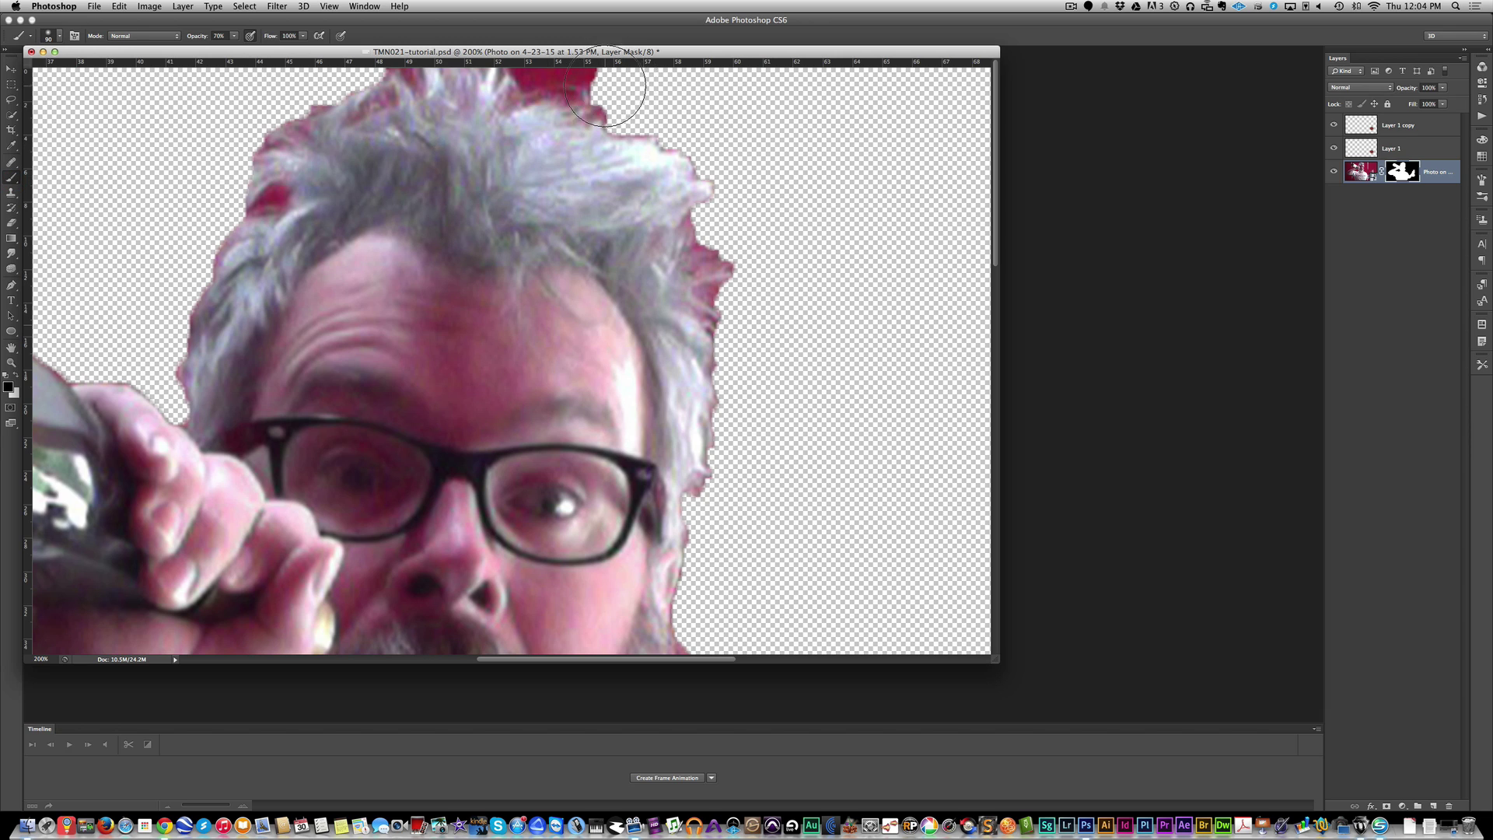
key([)
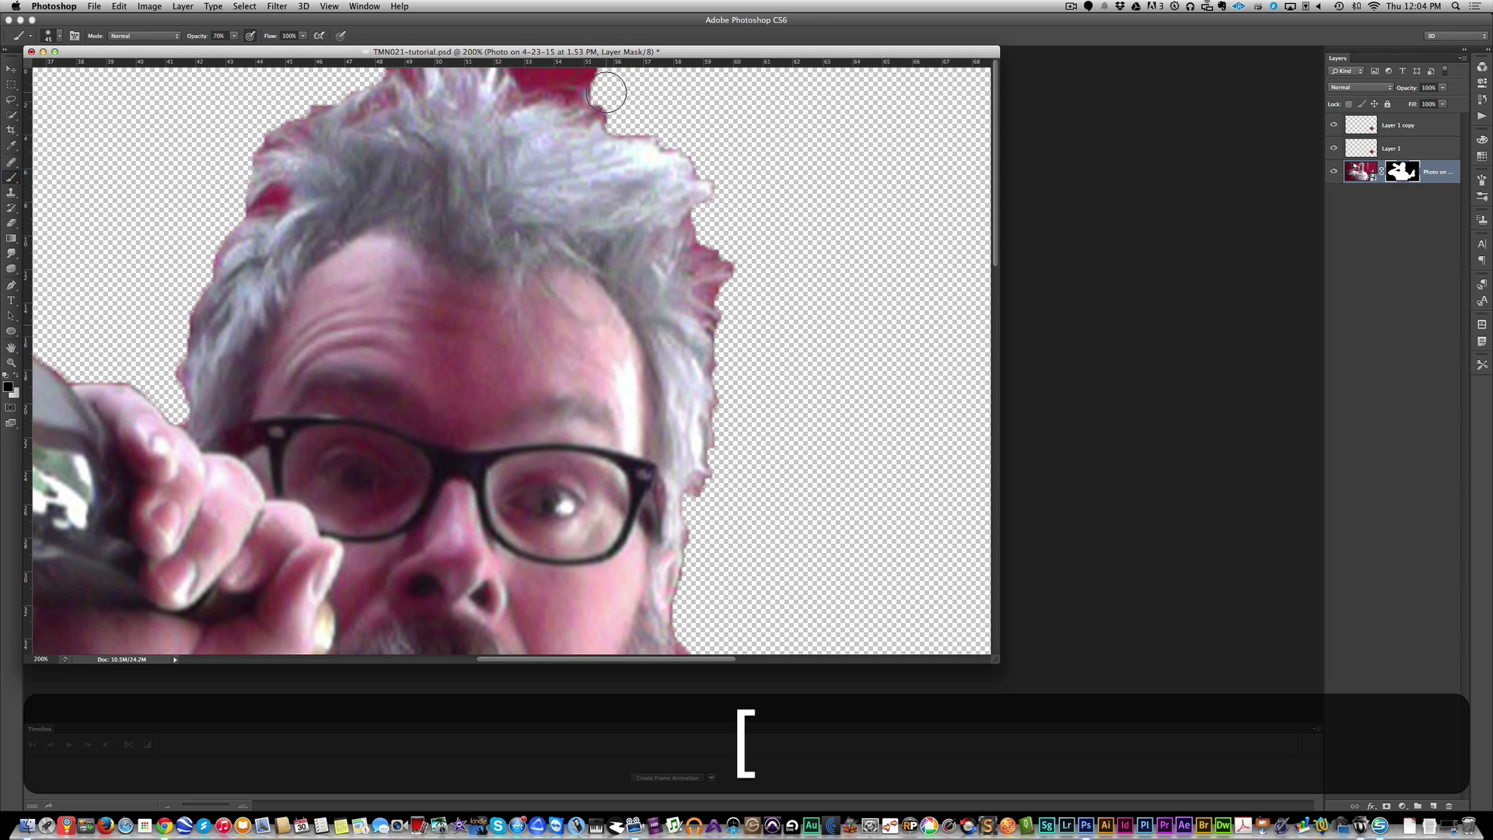
mouse_move(587, 82)
mouse_down()
mouse_move(491, 66)
mouse_move(377, 82)
mouse_move(343, 98)
mouse_move(254, 230)
mouse_move(267, 203)
mouse_up()
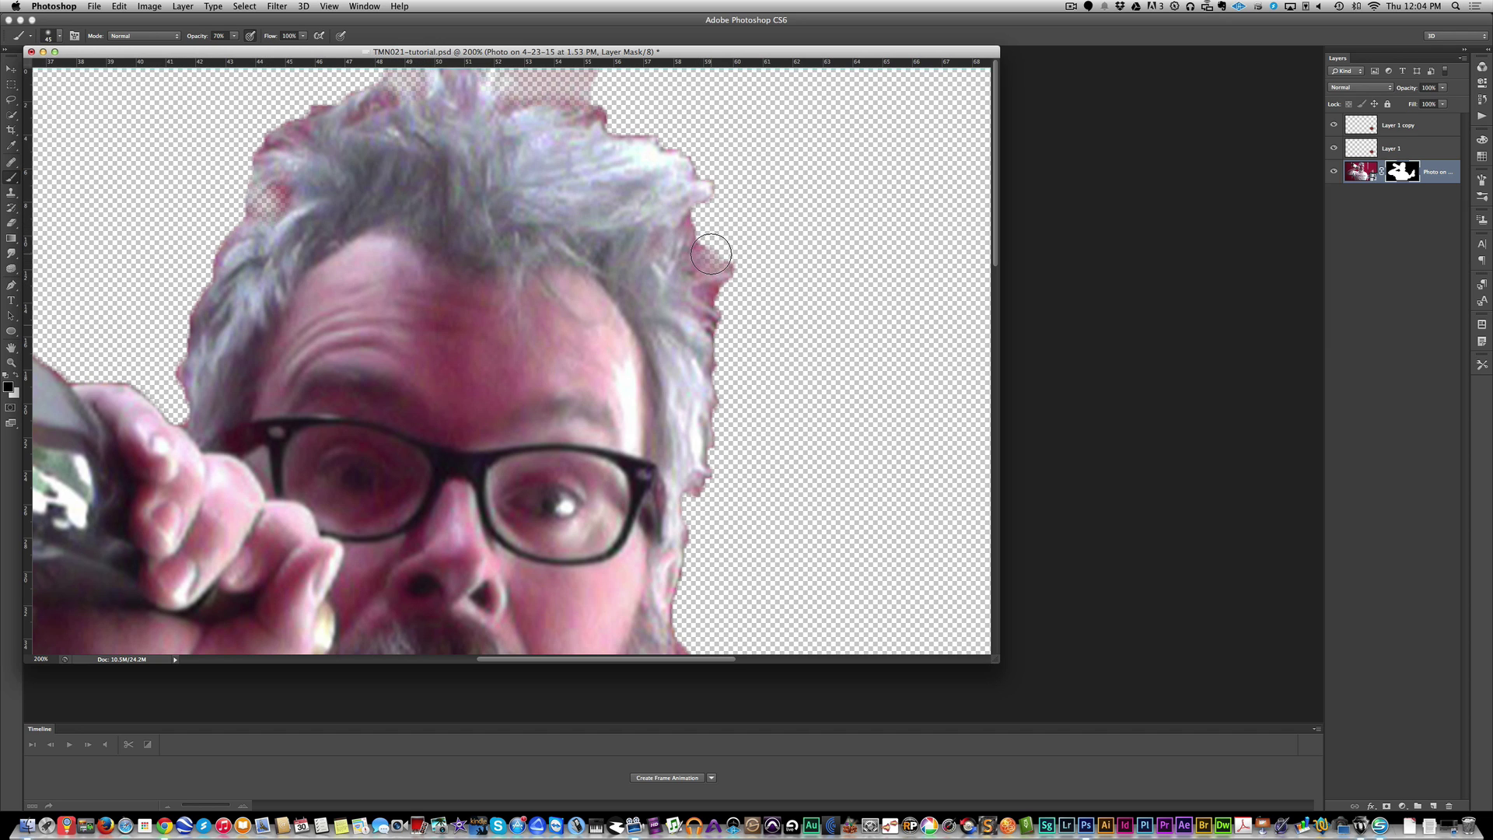
mouse_move(711, 253)
mouse_down()
mouse_move(746, 308)
mouse_move(716, 296)
mouse_move(736, 340)
mouse_up()
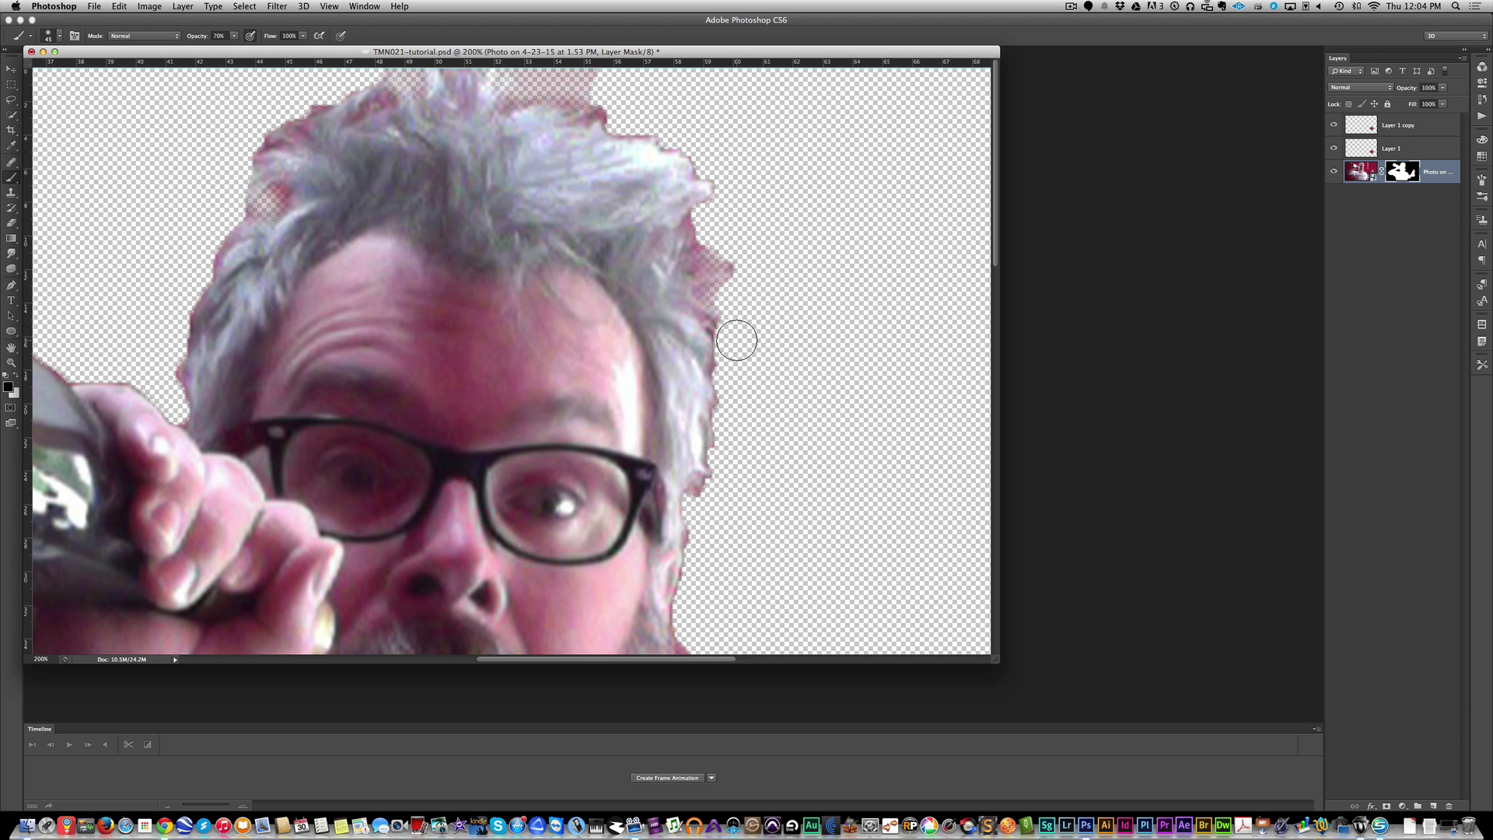
Fade the red fringe along both sides of the beard by painting black on the photo layer's mask.
key(super+minus)
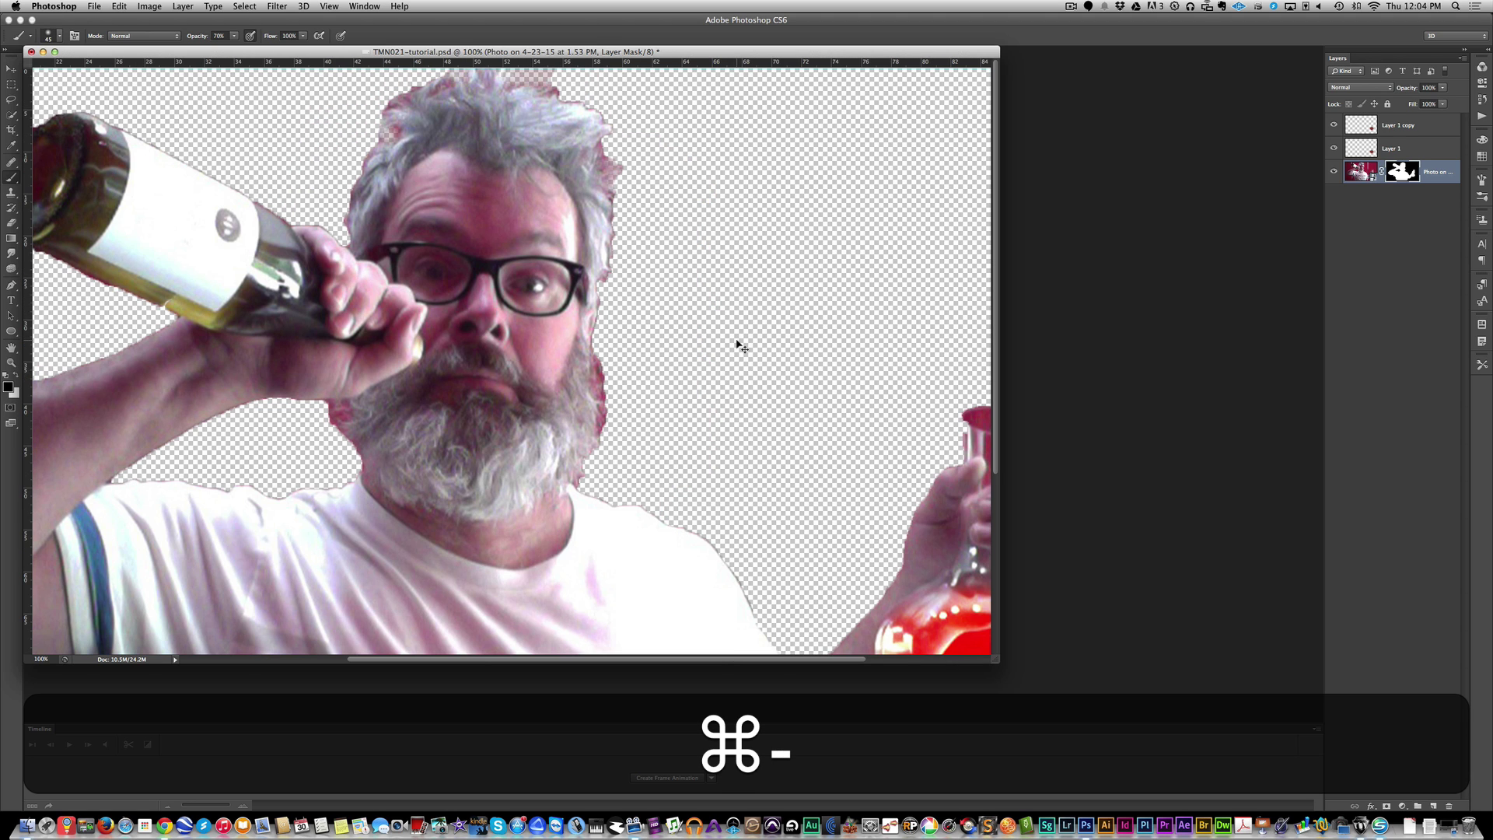
mouse_move(593, 358)
mouse_down()
mouse_move(605, 427)
mouse_move(604, 348)
mouse_move(609, 445)
mouse_up()
mouse_move(328, 440)
mouse_down()
mouse_move(331, 408)
mouse_move(344, 447)
mouse_move(336, 412)
mouse_up()
click(336, 414)
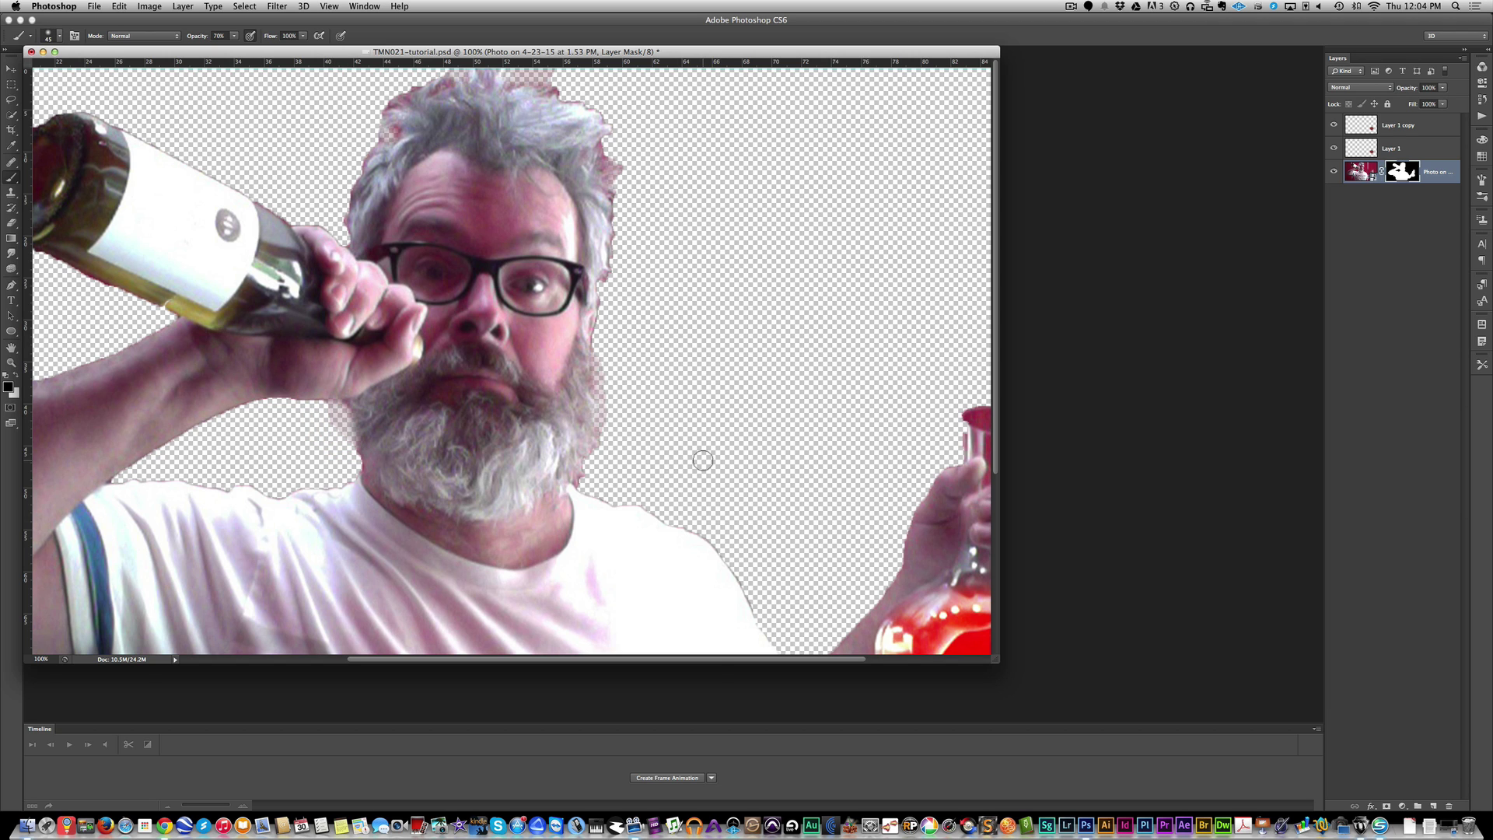
Brush away the leftover backdrop fringe around the bottle's base and lower edge on the mask.
key(super+minus)
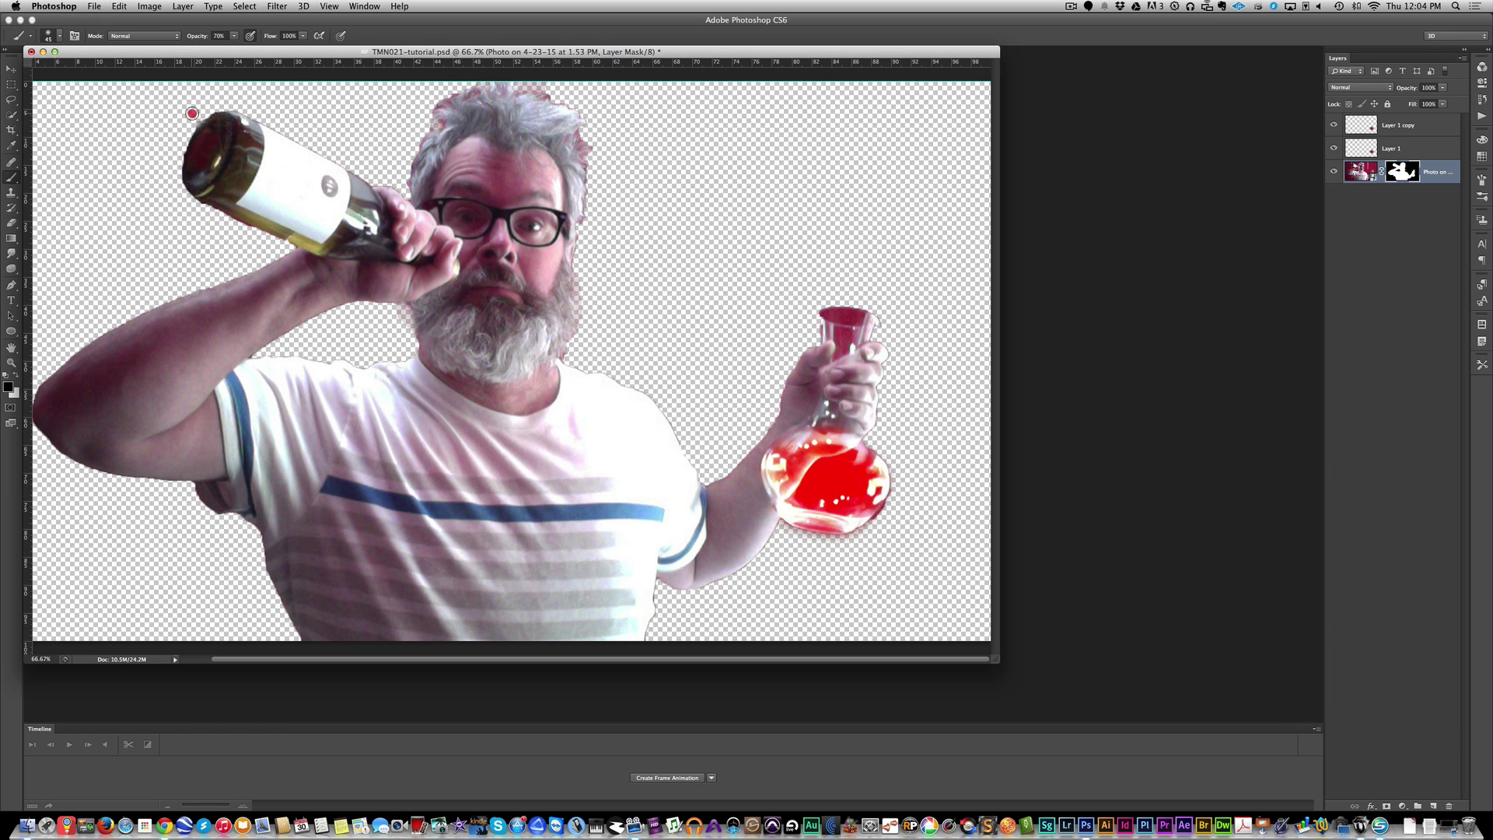
click(174, 151)
click(173, 147)
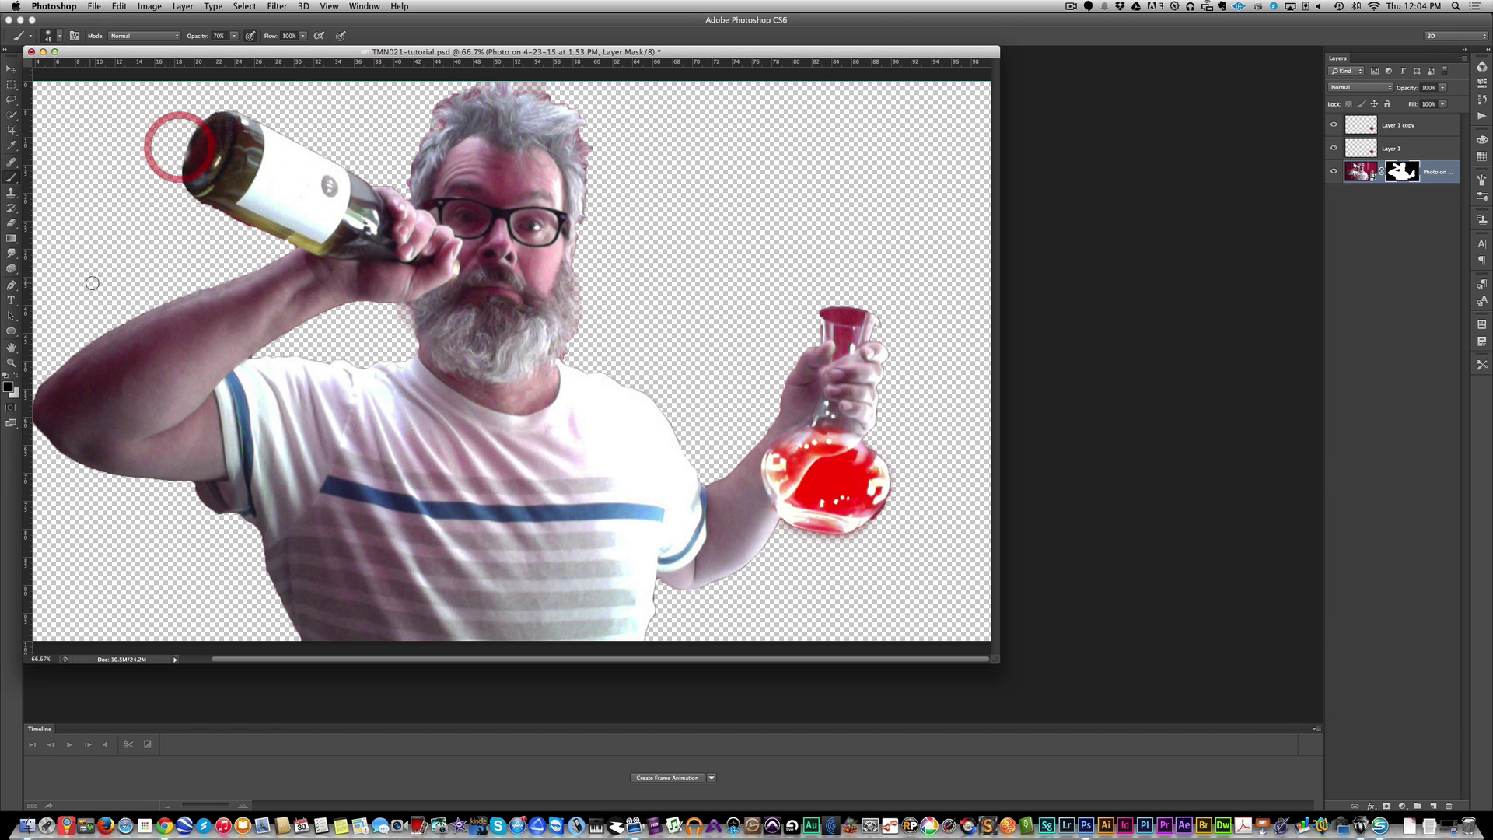
click(232, 226)
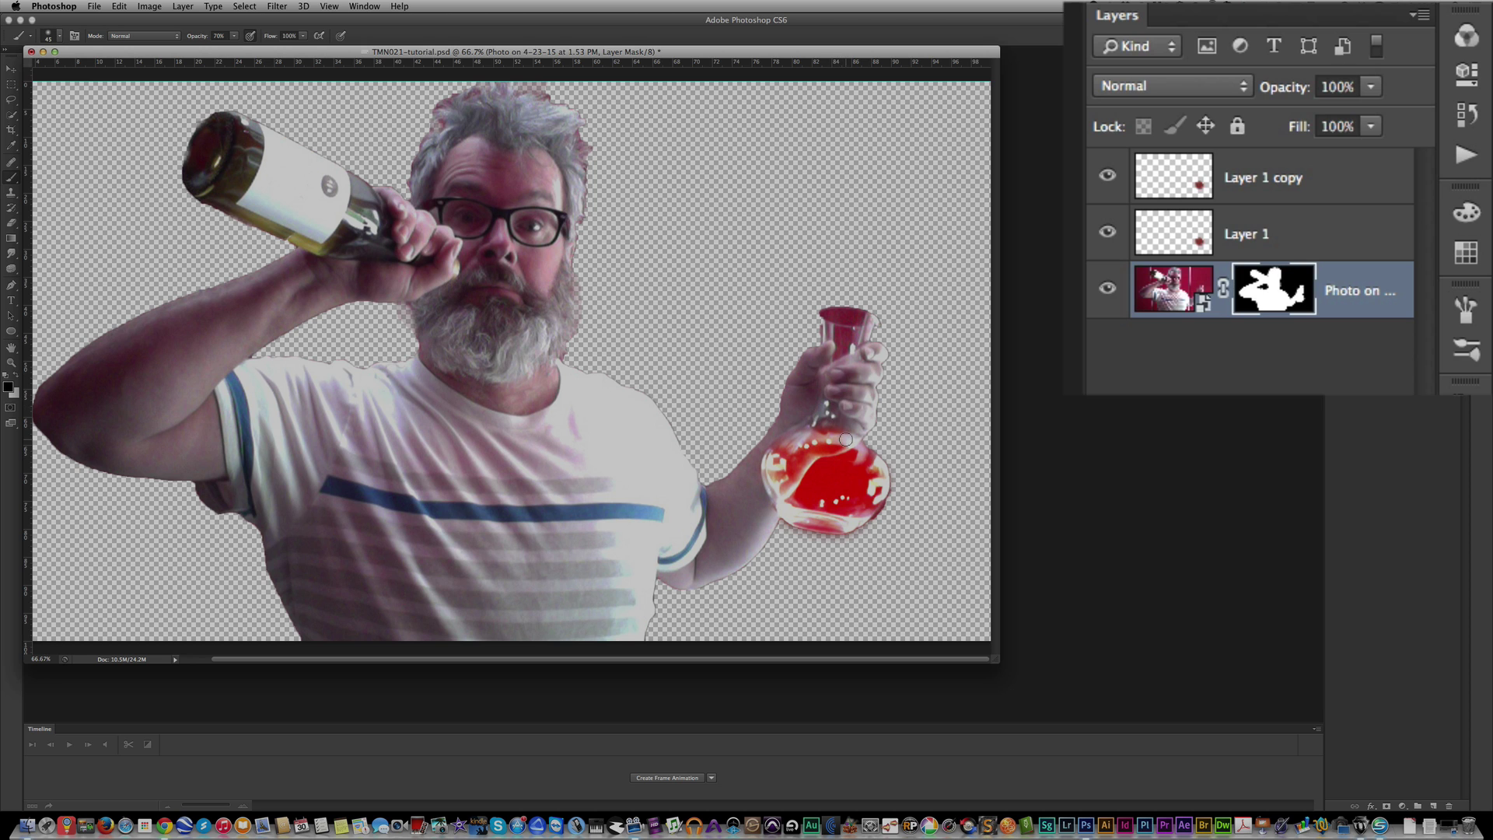
Set the foreground color to grey b0b0b0 and paint over the flask's neck on the photo layer's mask to make it semi-transparent.
alt+click(1277, 311)
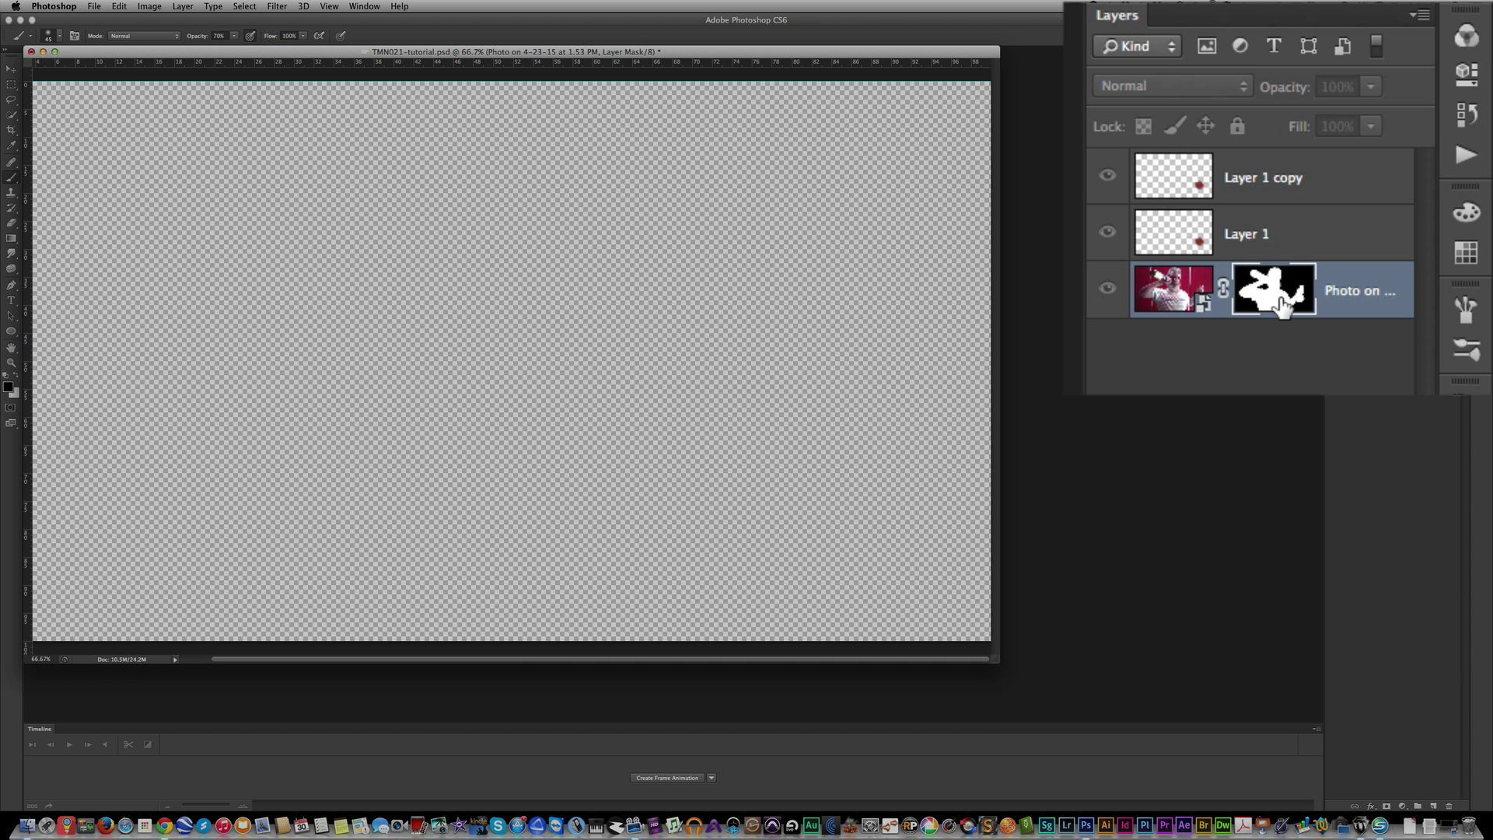
alt+click(1281, 303)
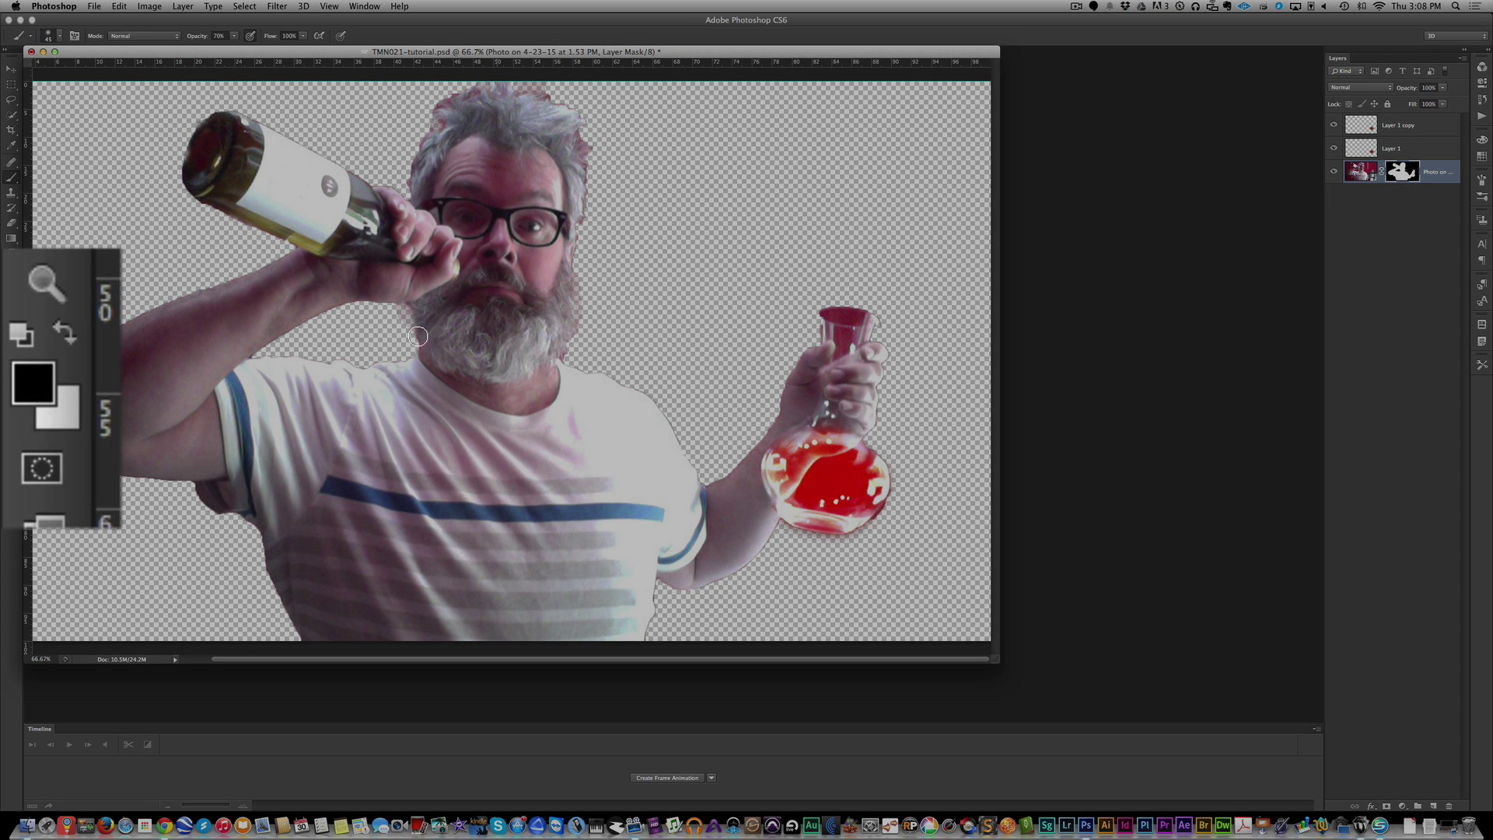
click(34, 385)
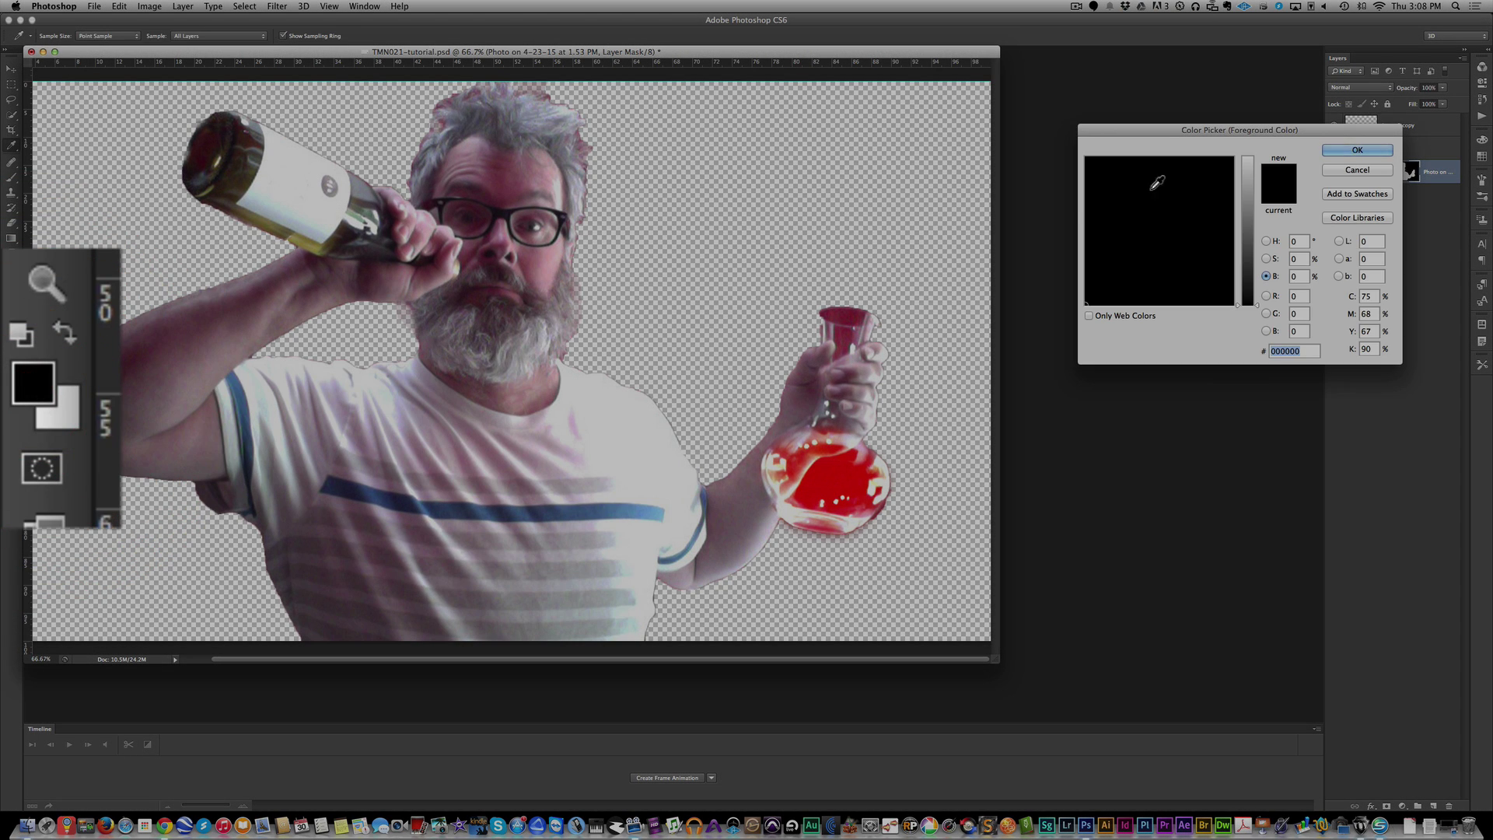
drag(1244, 198, 1244, 208)
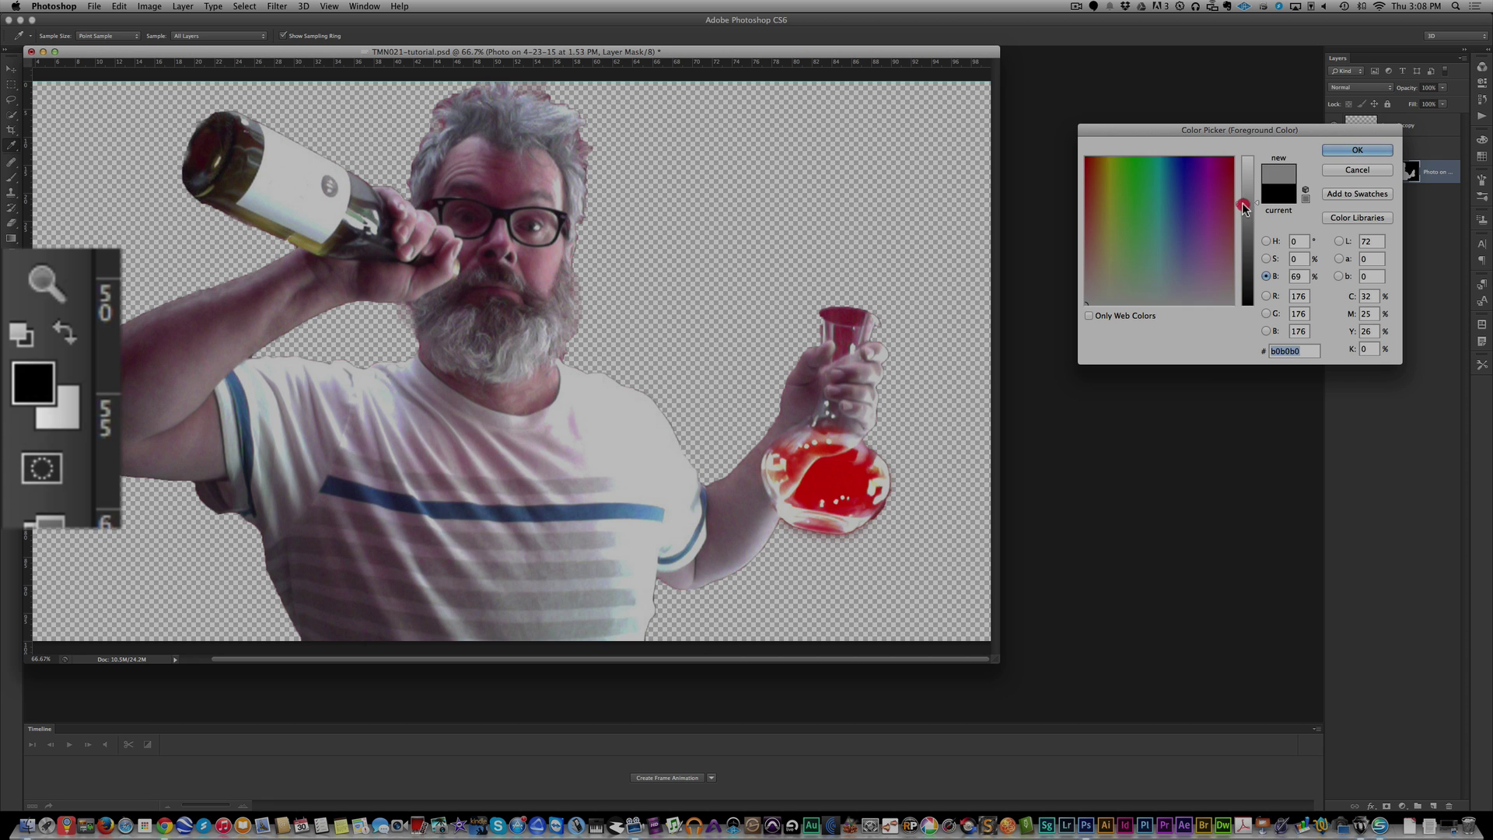
click(1357, 150)
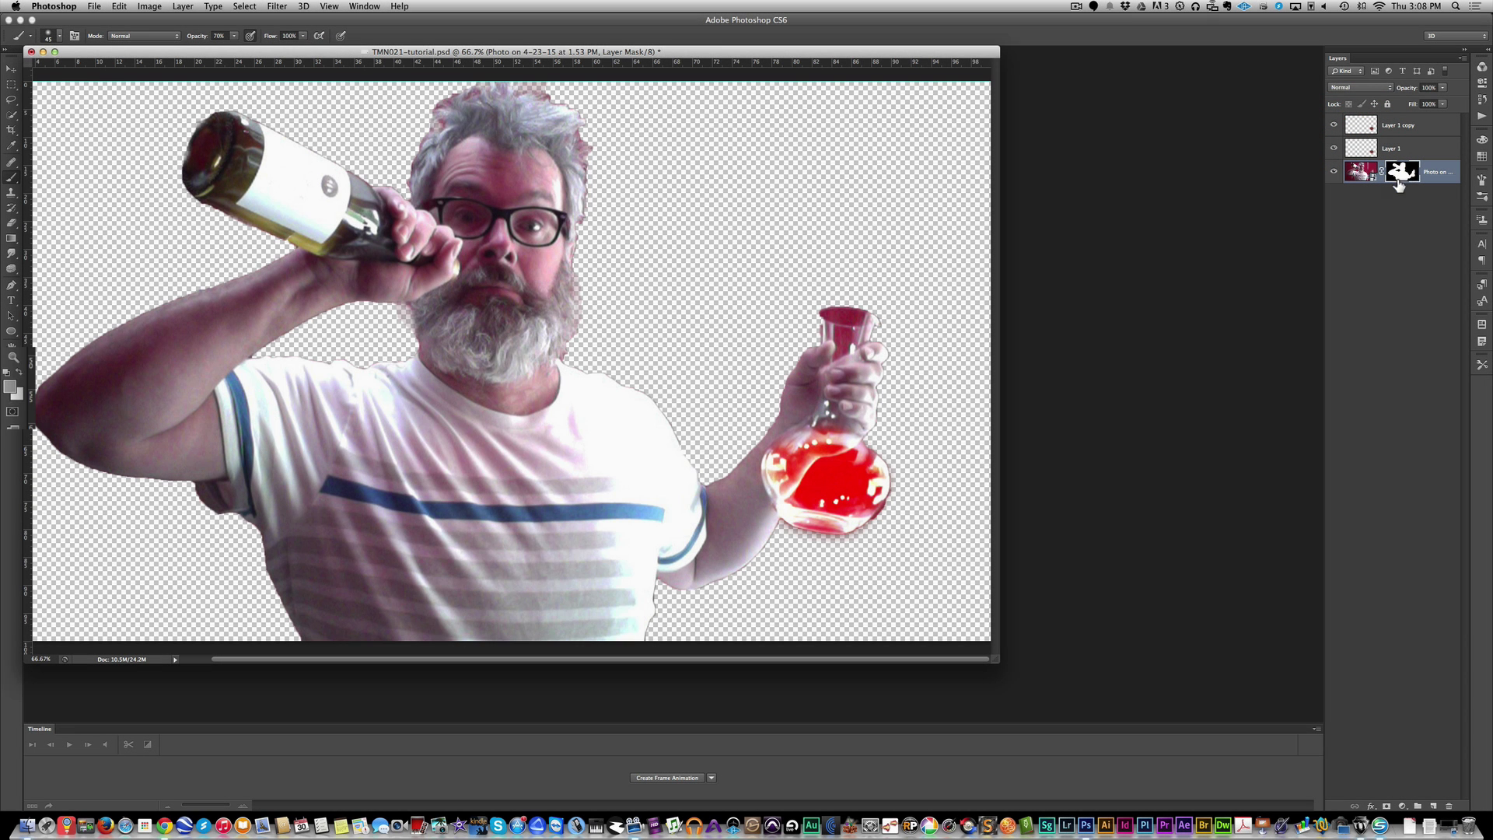
mouse_move(898, 315)
mouse_down()
mouse_move(824, 314)
mouse_move(863, 317)
mouse_move(843, 346)
mouse_move(837, 325)
mouse_move(837, 355)
mouse_move(850, 345)
mouse_move(828, 331)
mouse_move(862, 323)
mouse_up()
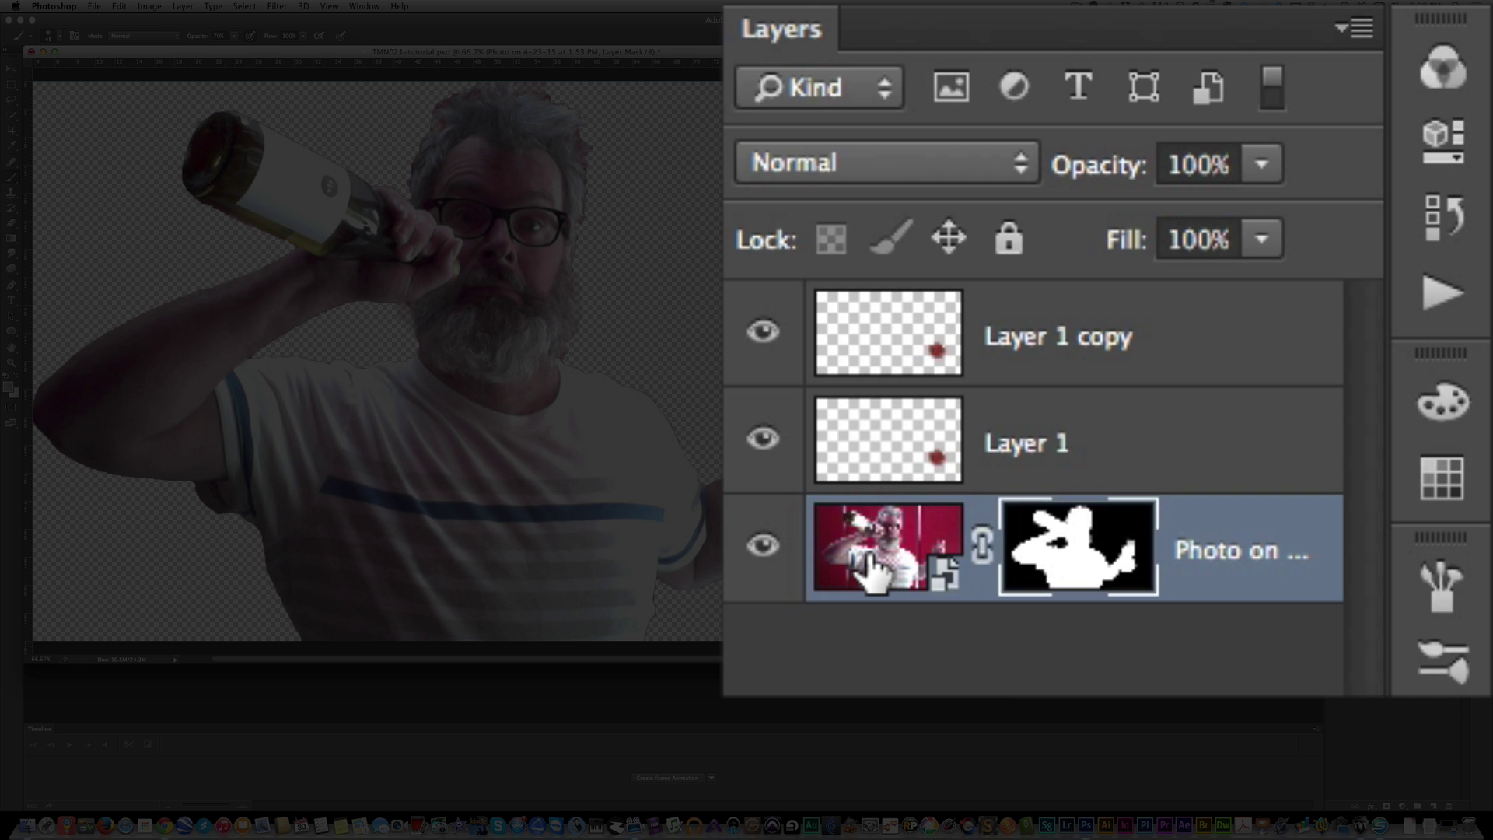
Target the photo layer's image instead of its mask, rasterize its smart object, and activate the Sponge tool.
click(1356, 174)
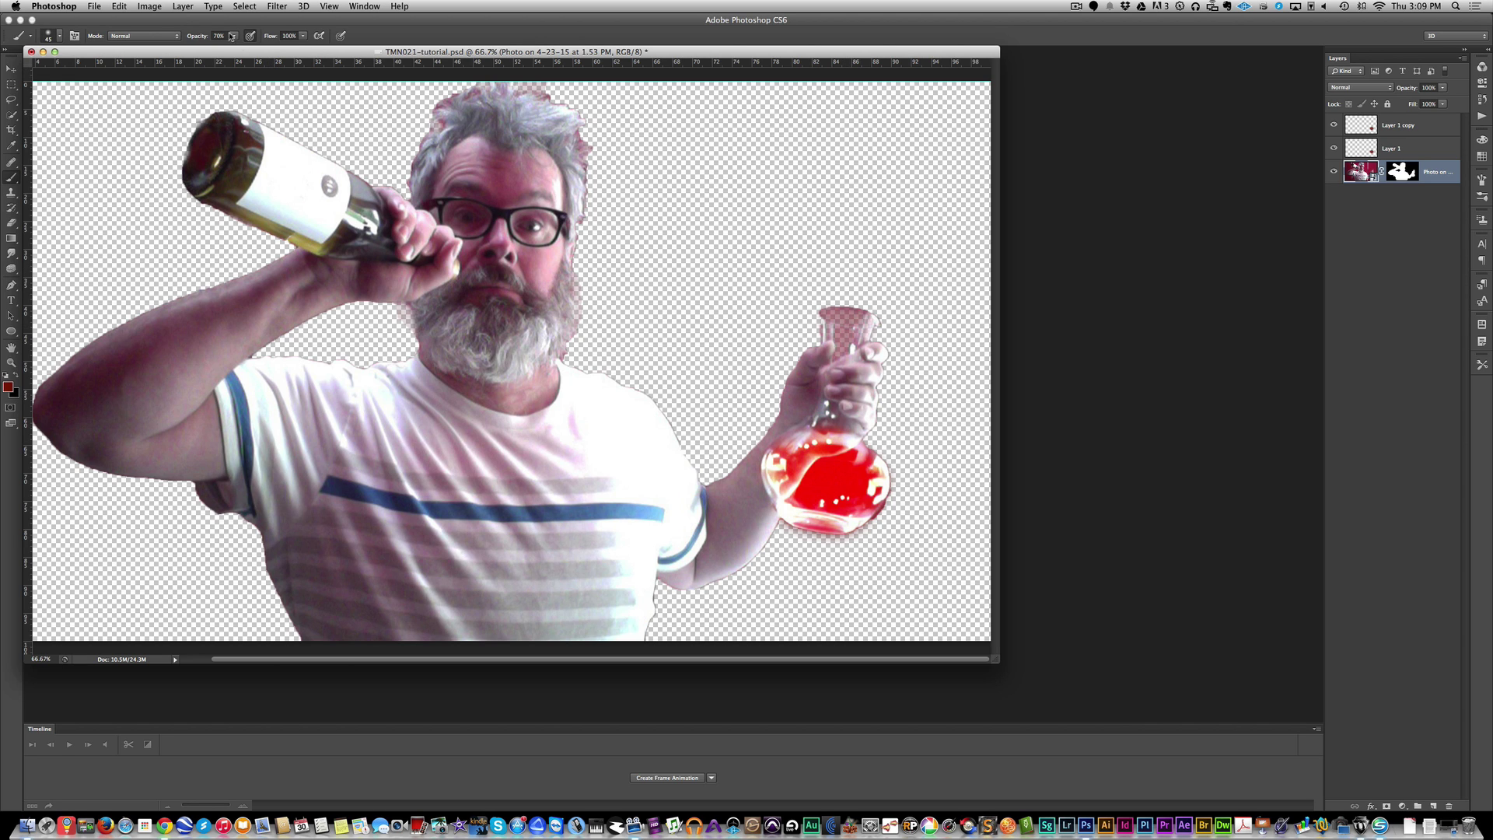
click(182, 6)
mouse_move(208, 196)
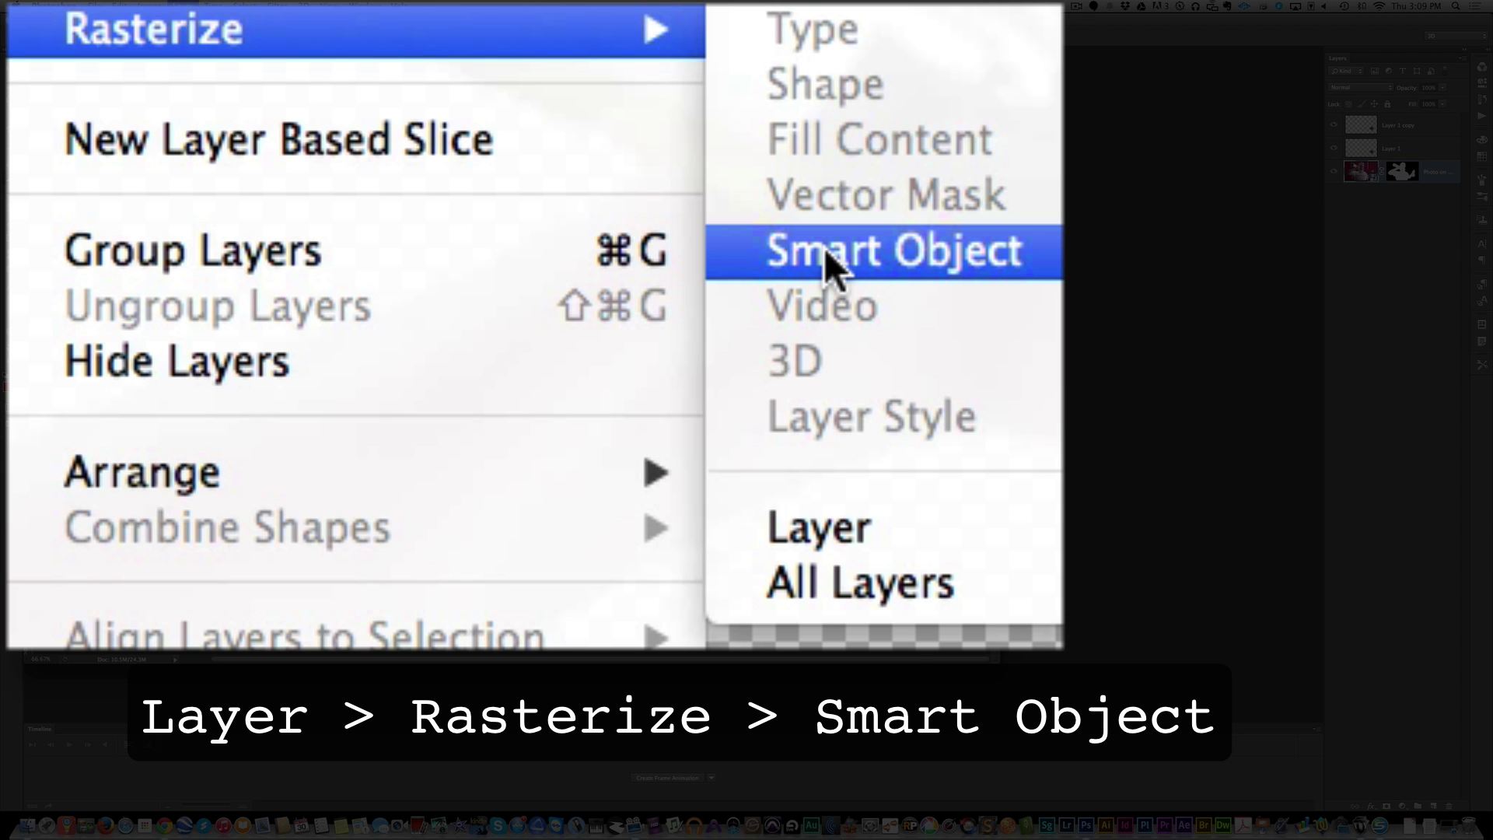
click(825, 249)
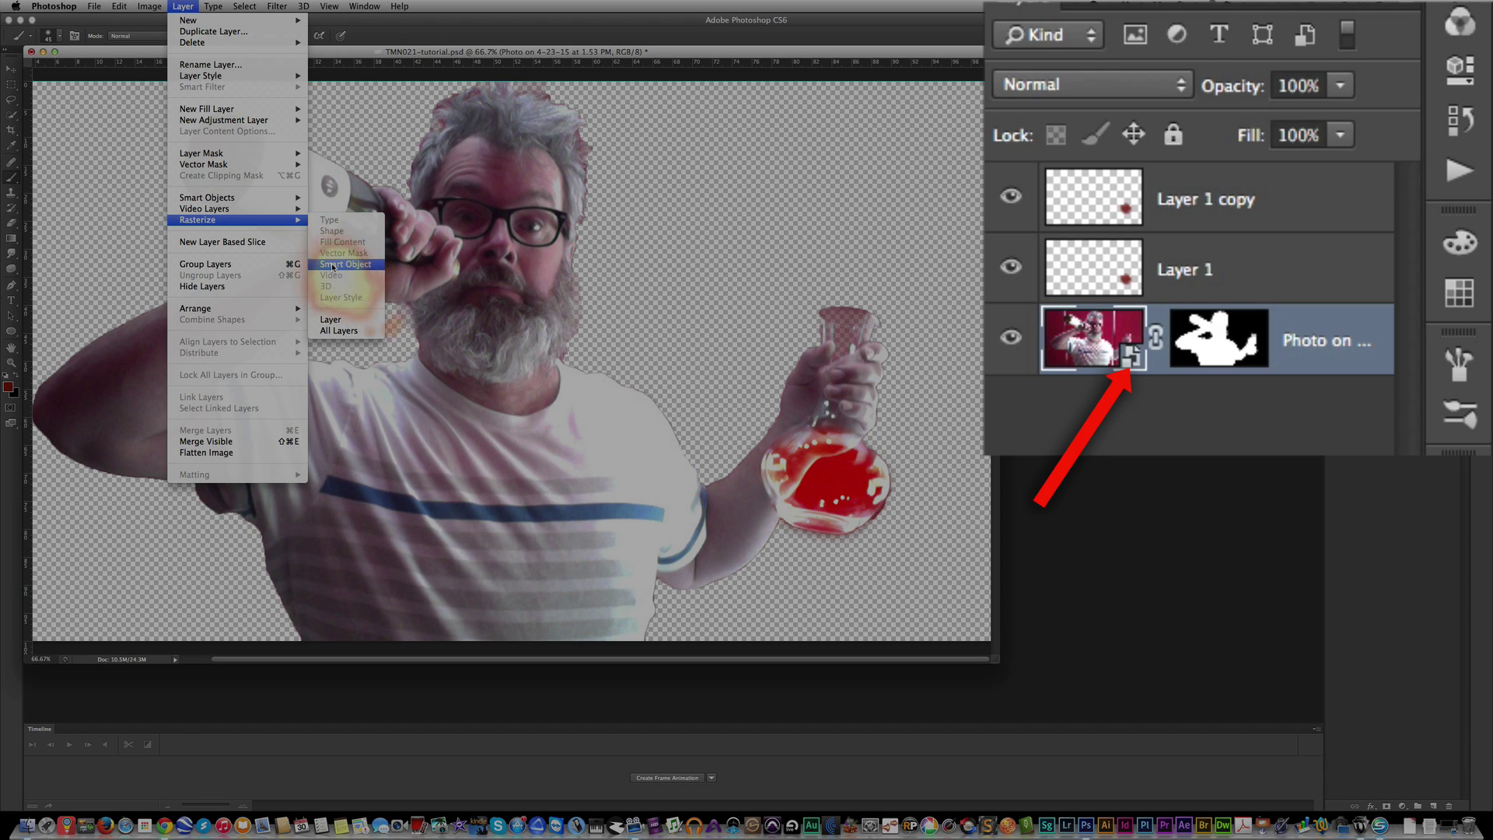
click(333, 265)
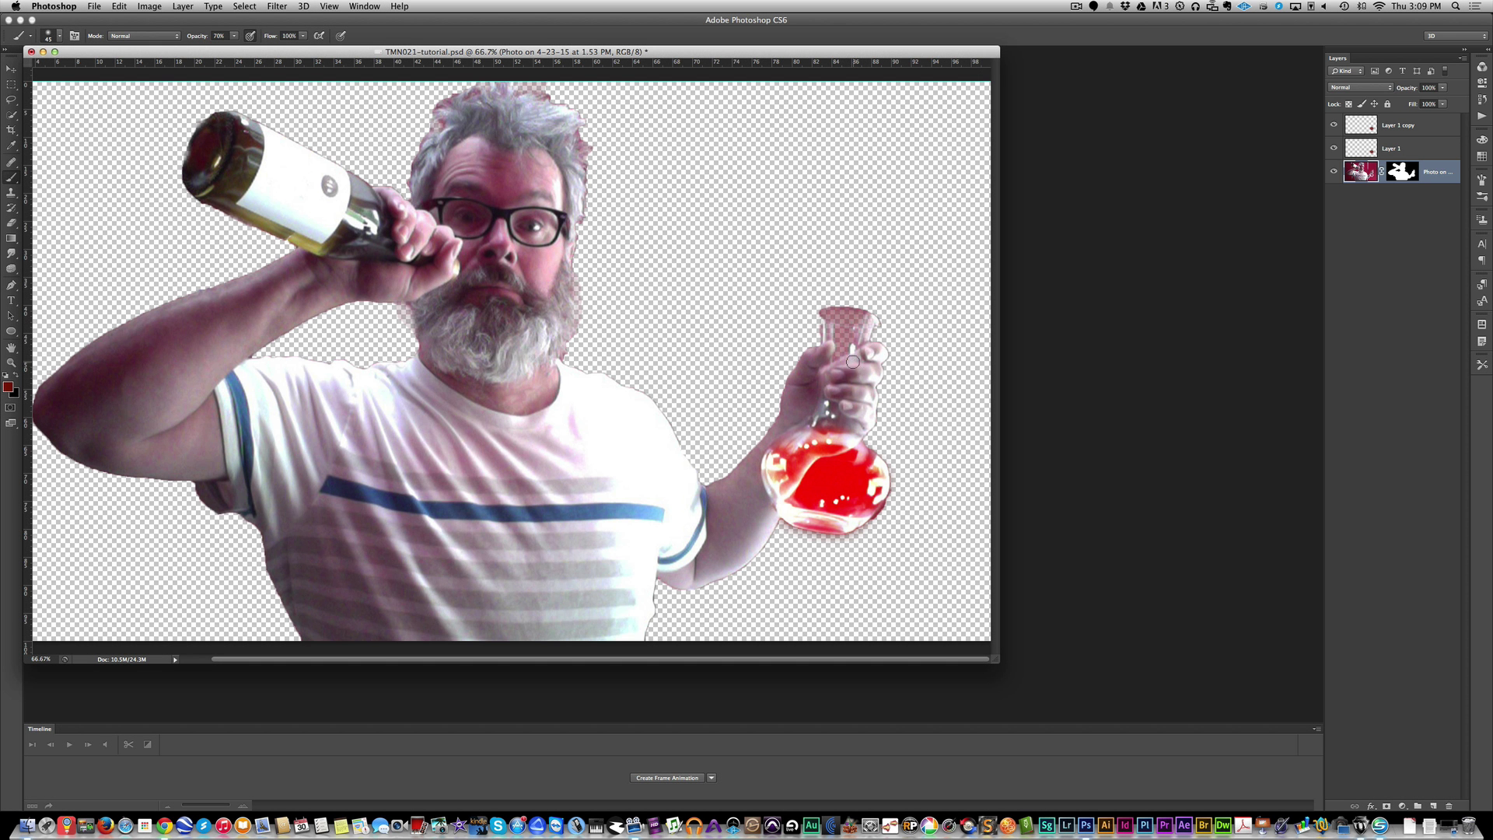
click(11, 271)
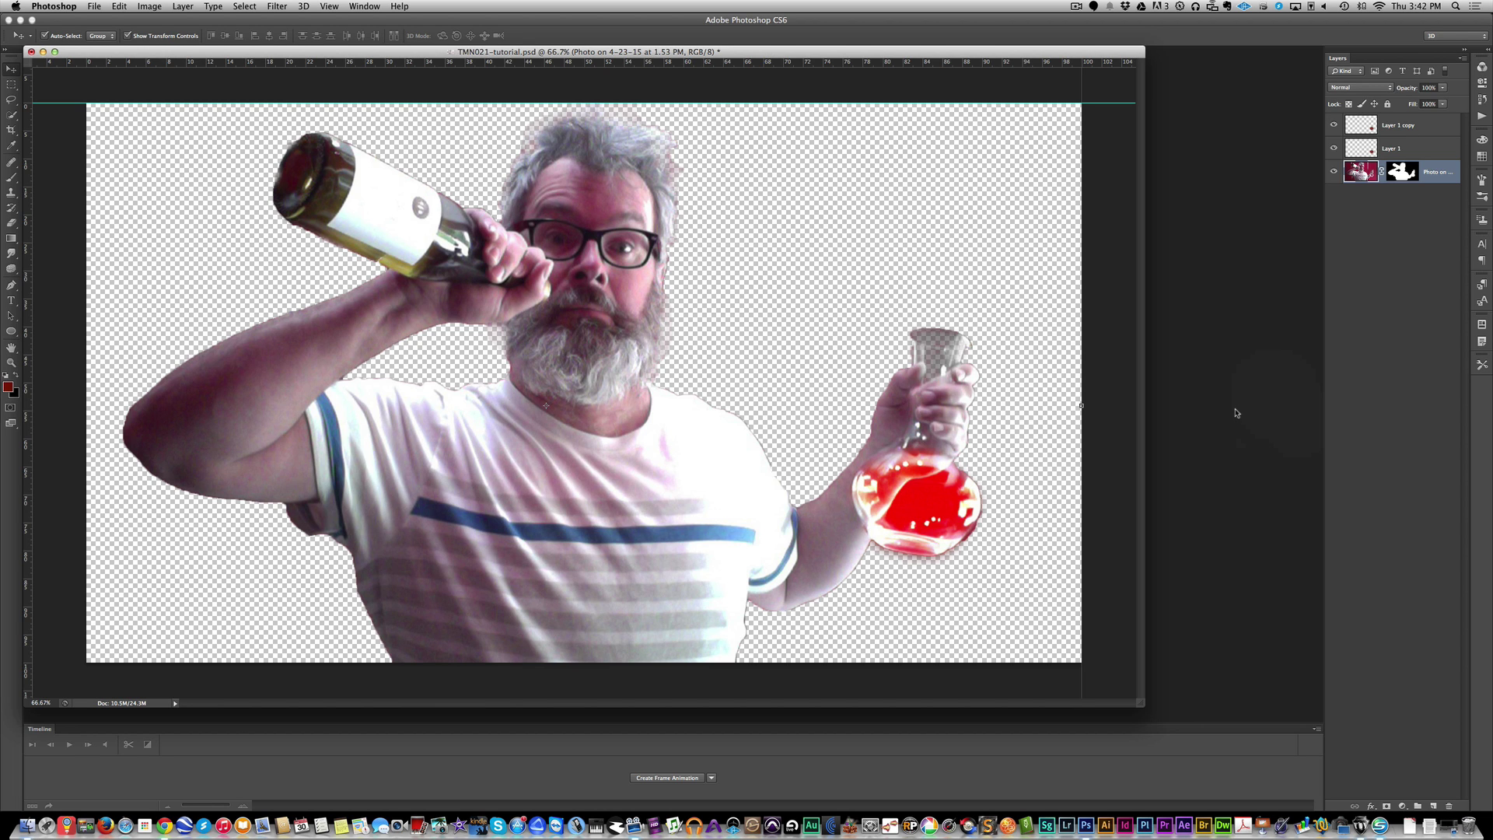
click(92, 7)
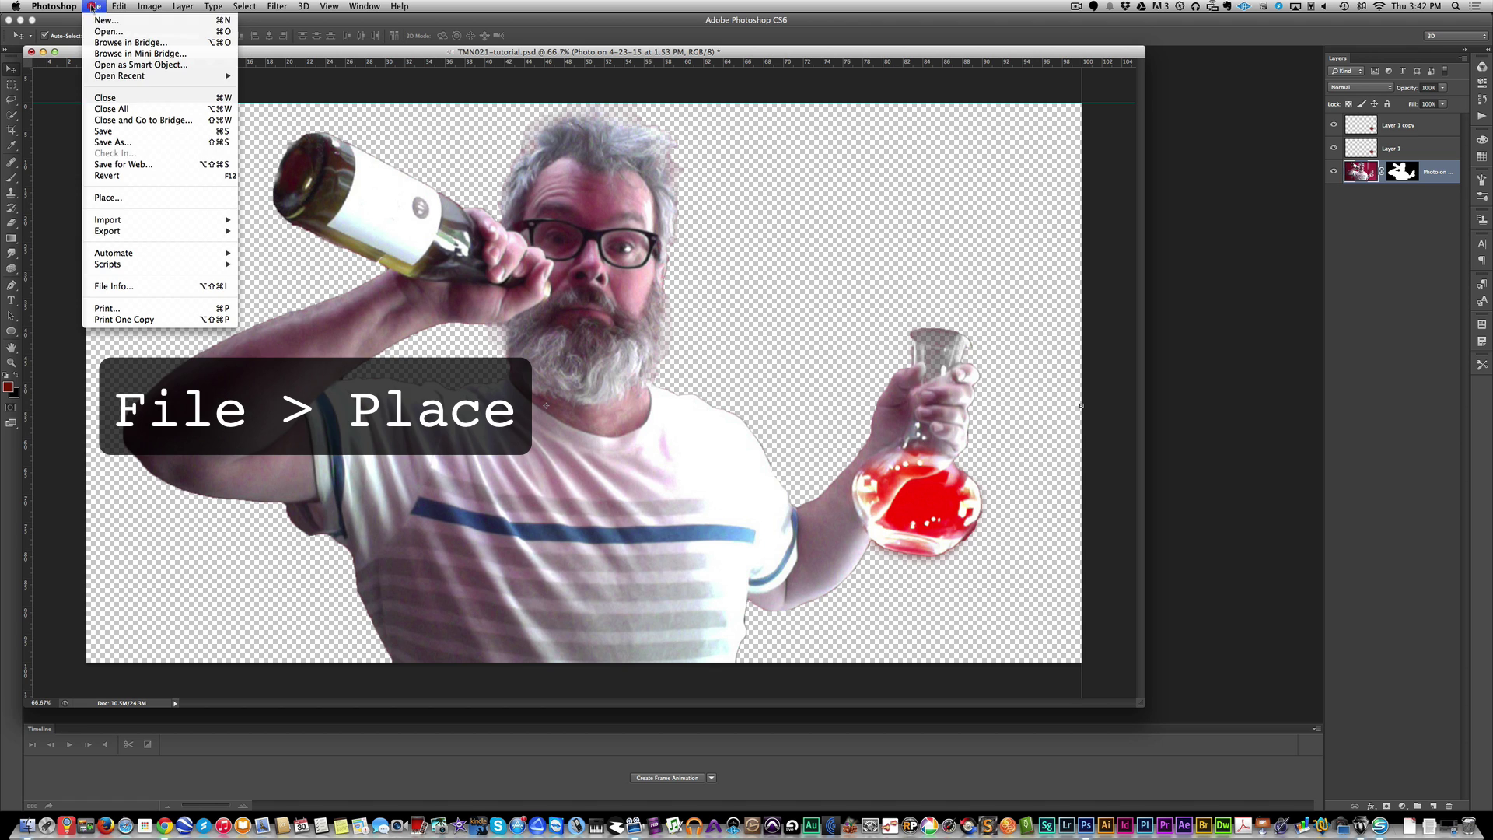
click(107, 199)
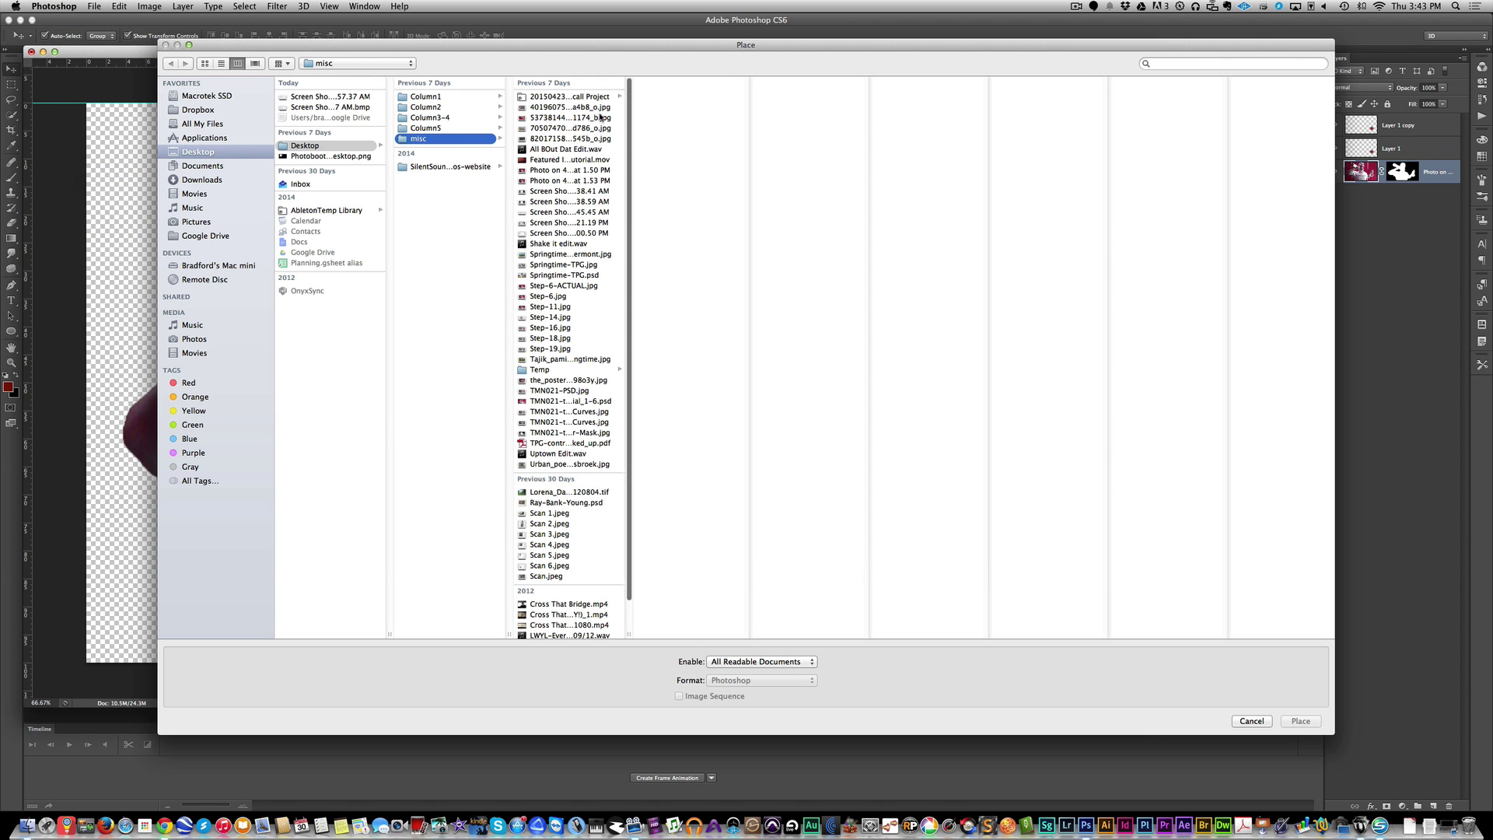
click(593, 128)
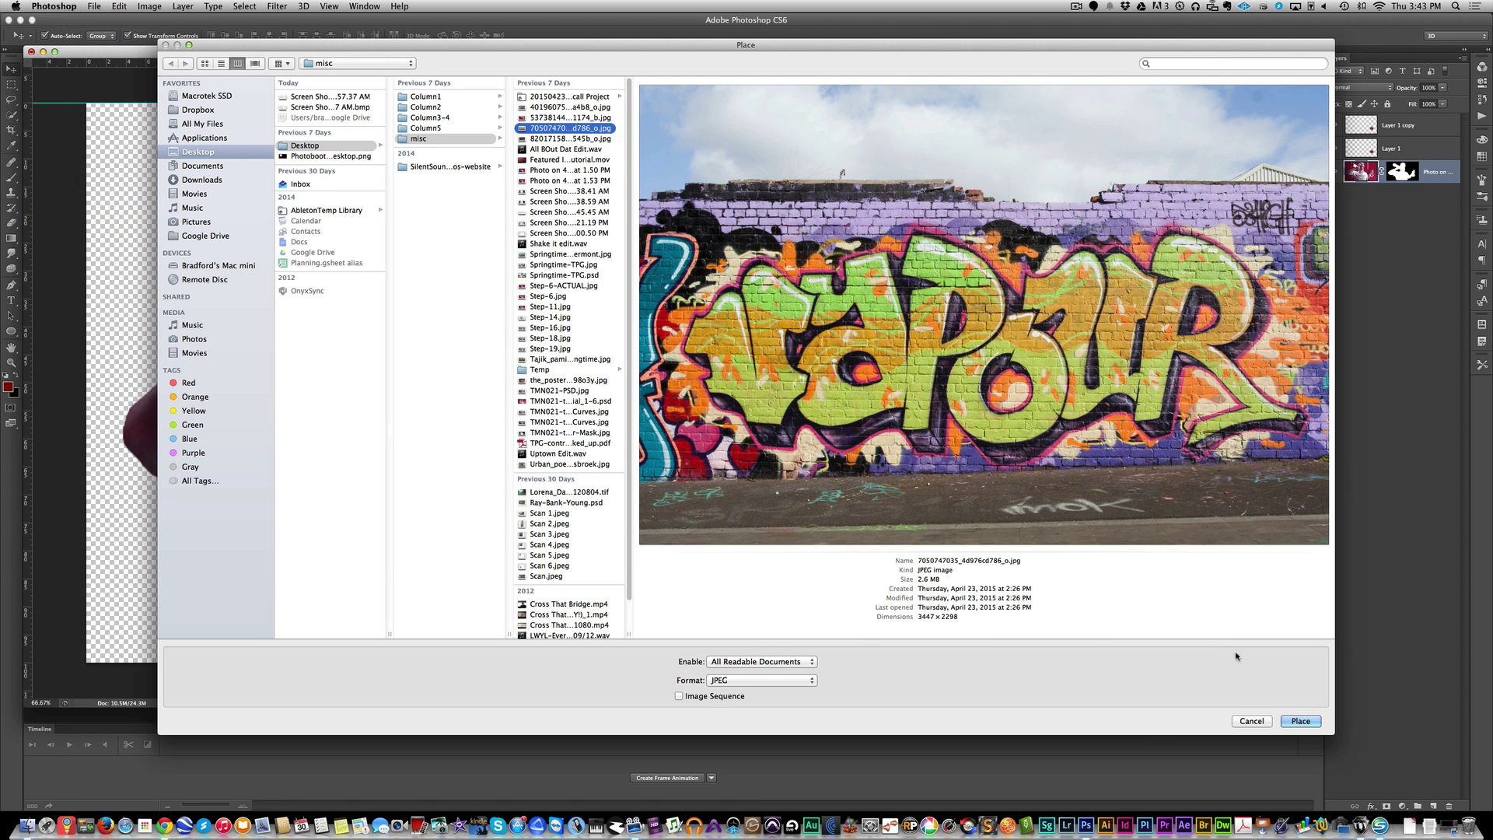
click(1298, 721)
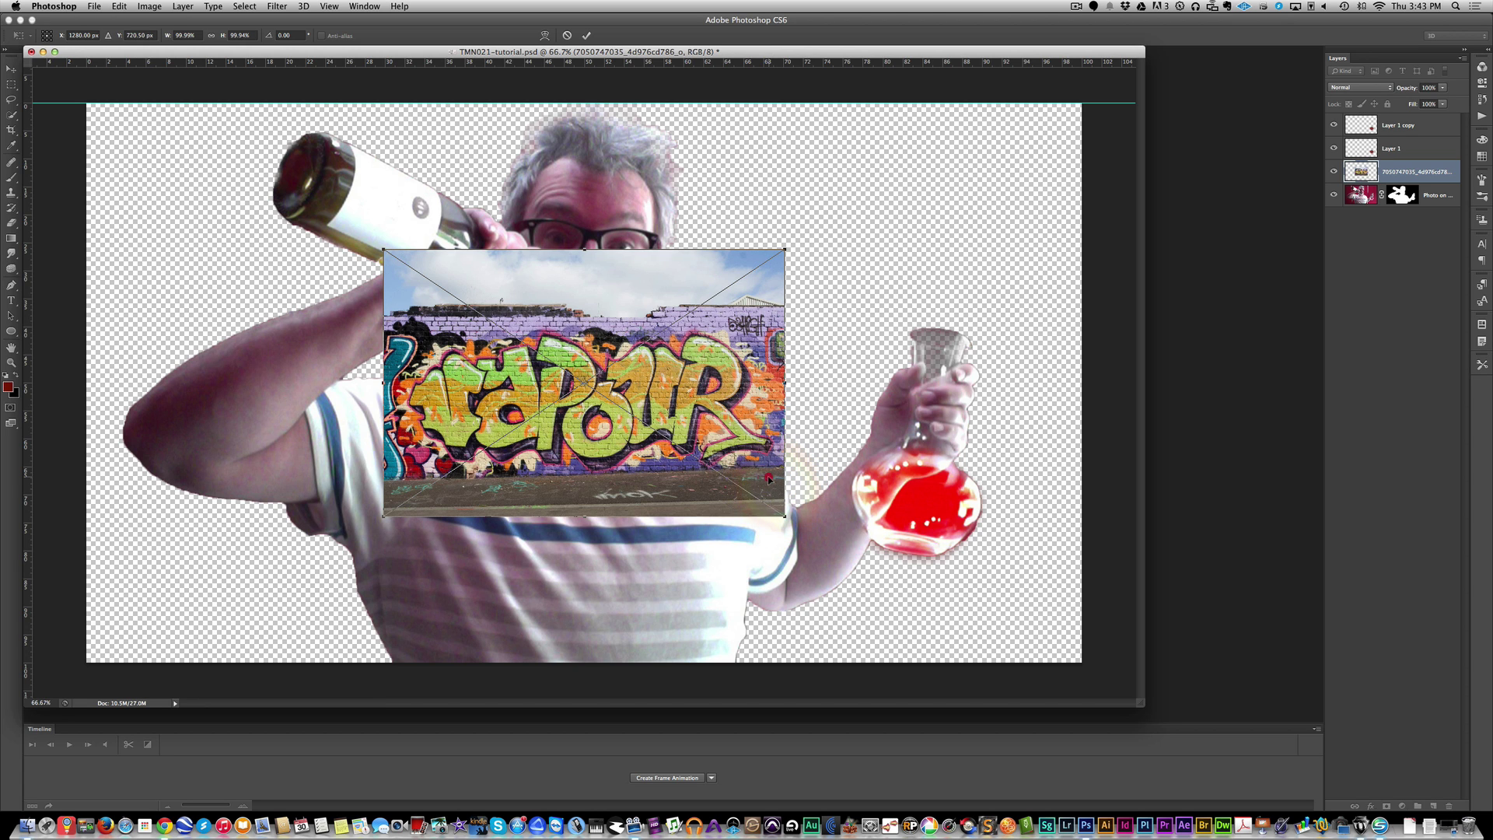
Scale the placed graffiti image to about 260%, position it to cover the whole canvas, and commit the placement.
drag(777, 449, 608, 509)
drag(723, 595, 1088, 823)
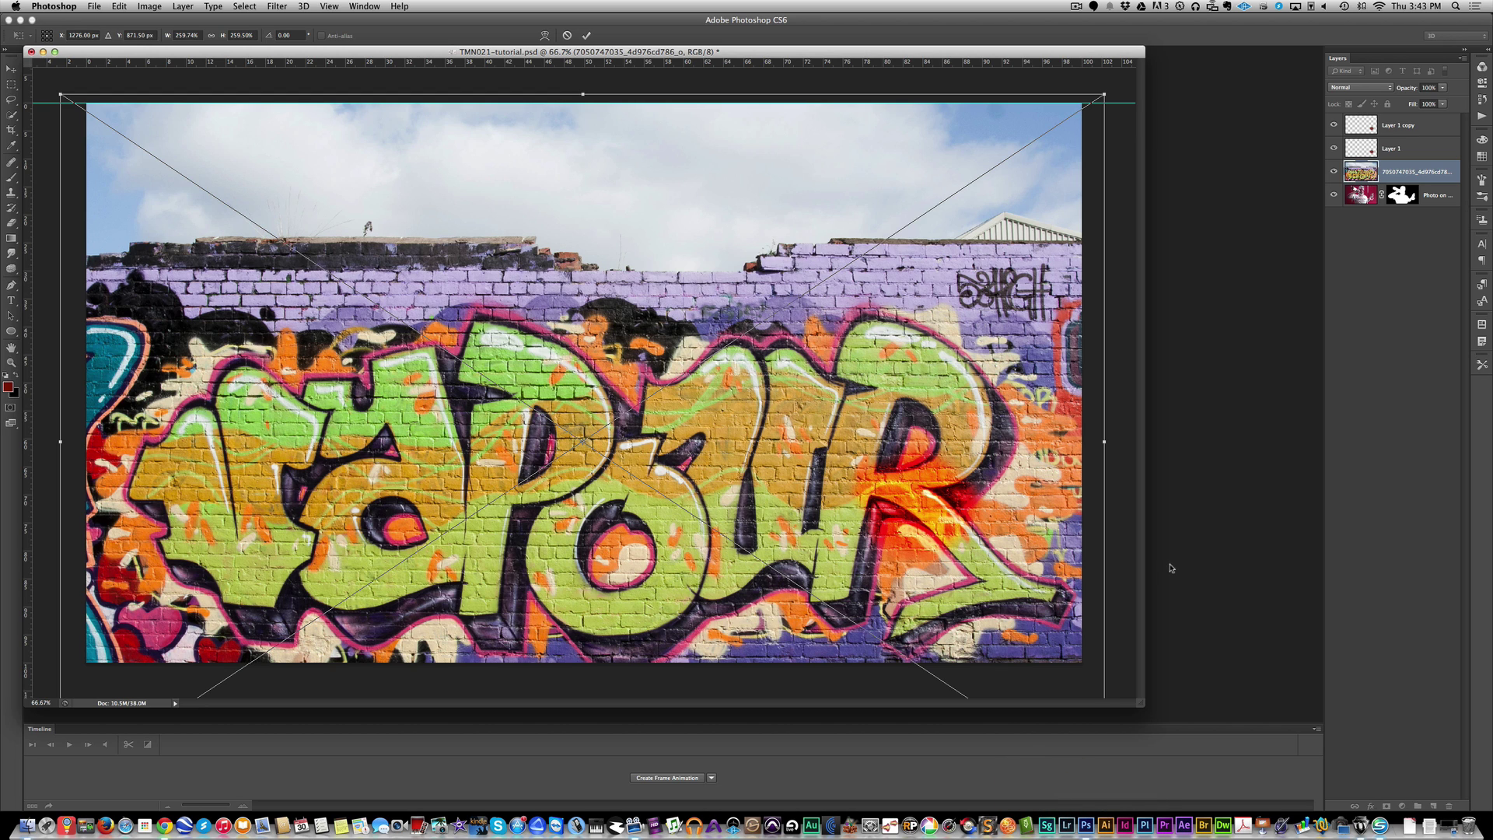
drag(955, 387, 957, 332)
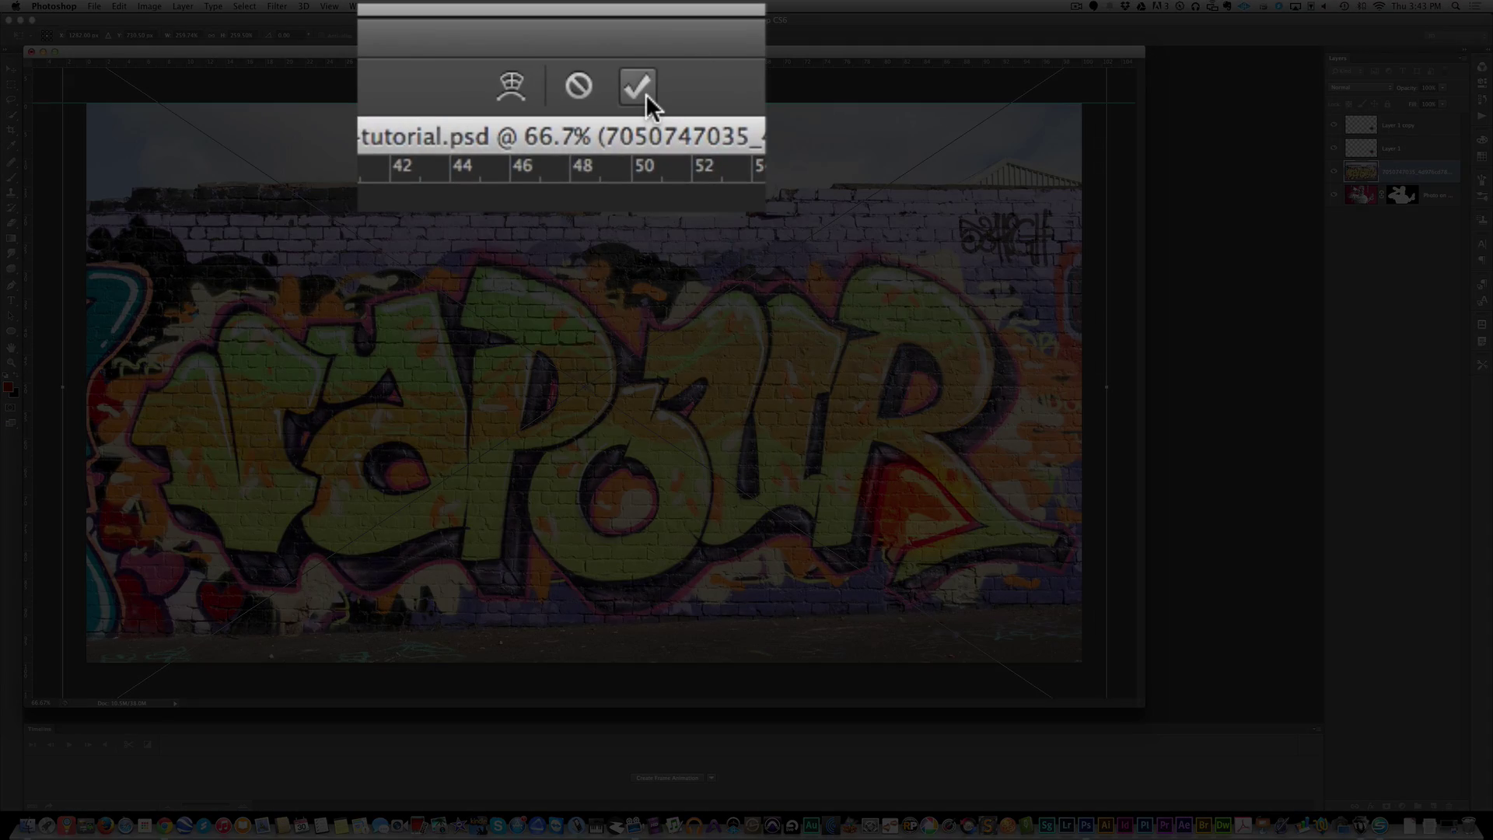
click(587, 35)
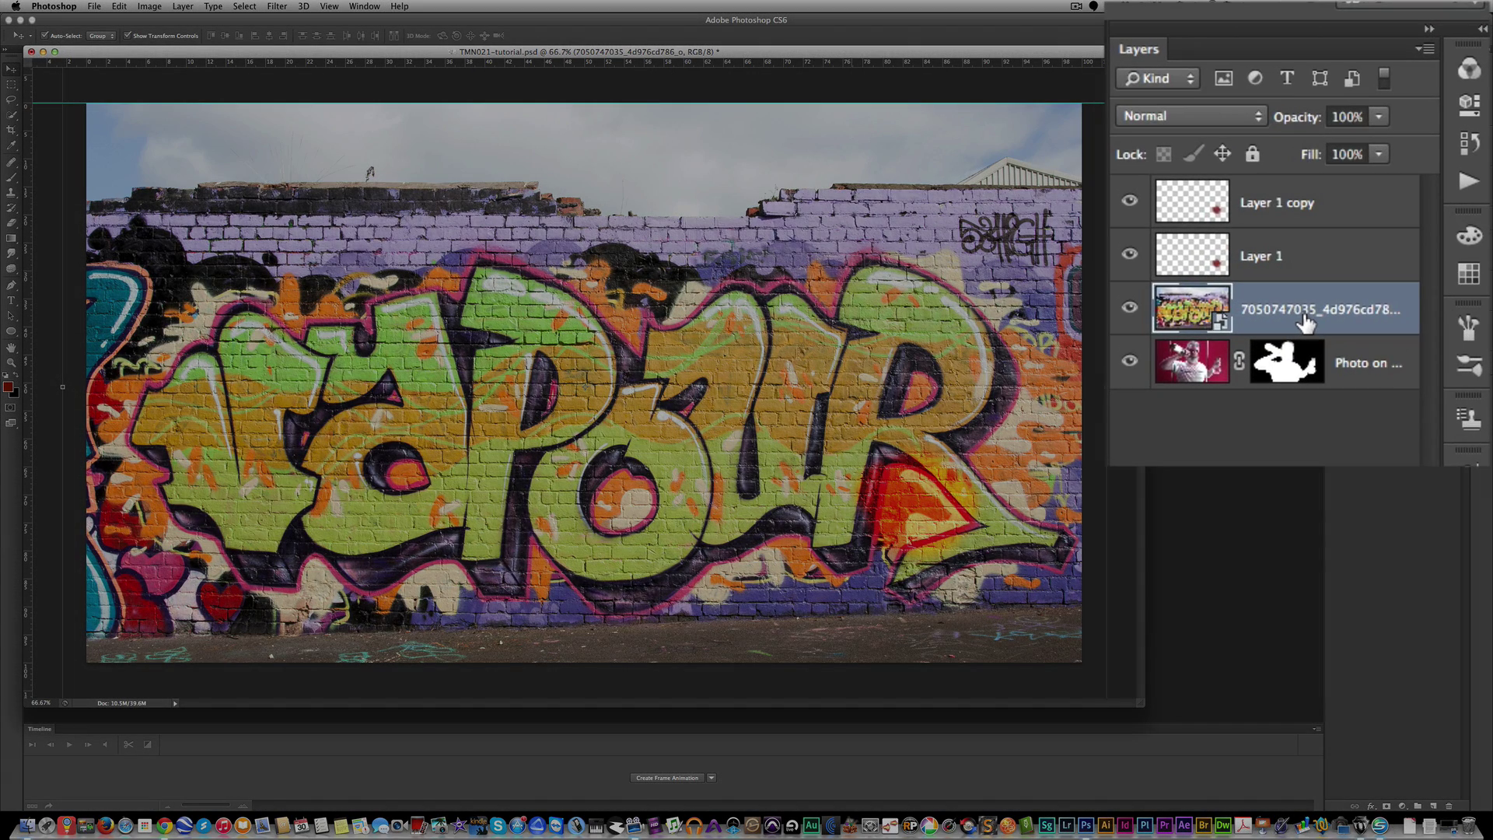
Move the graffiti layer below the masked photo layer and rasterize its smart object.
drag(1411, 178, 1407, 184)
drag(1297, 335, 1297, 385)
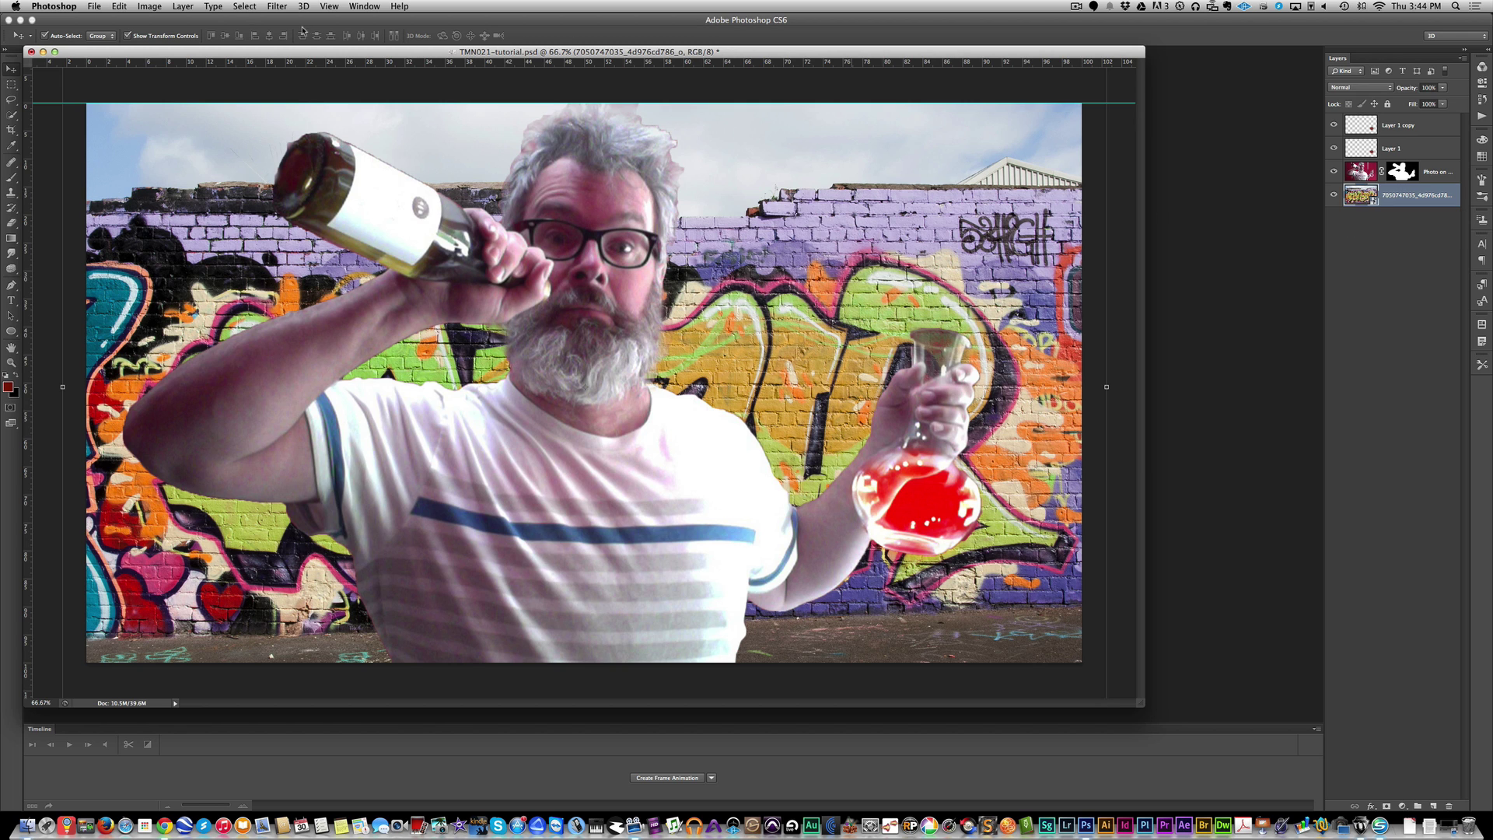
click(182, 8)
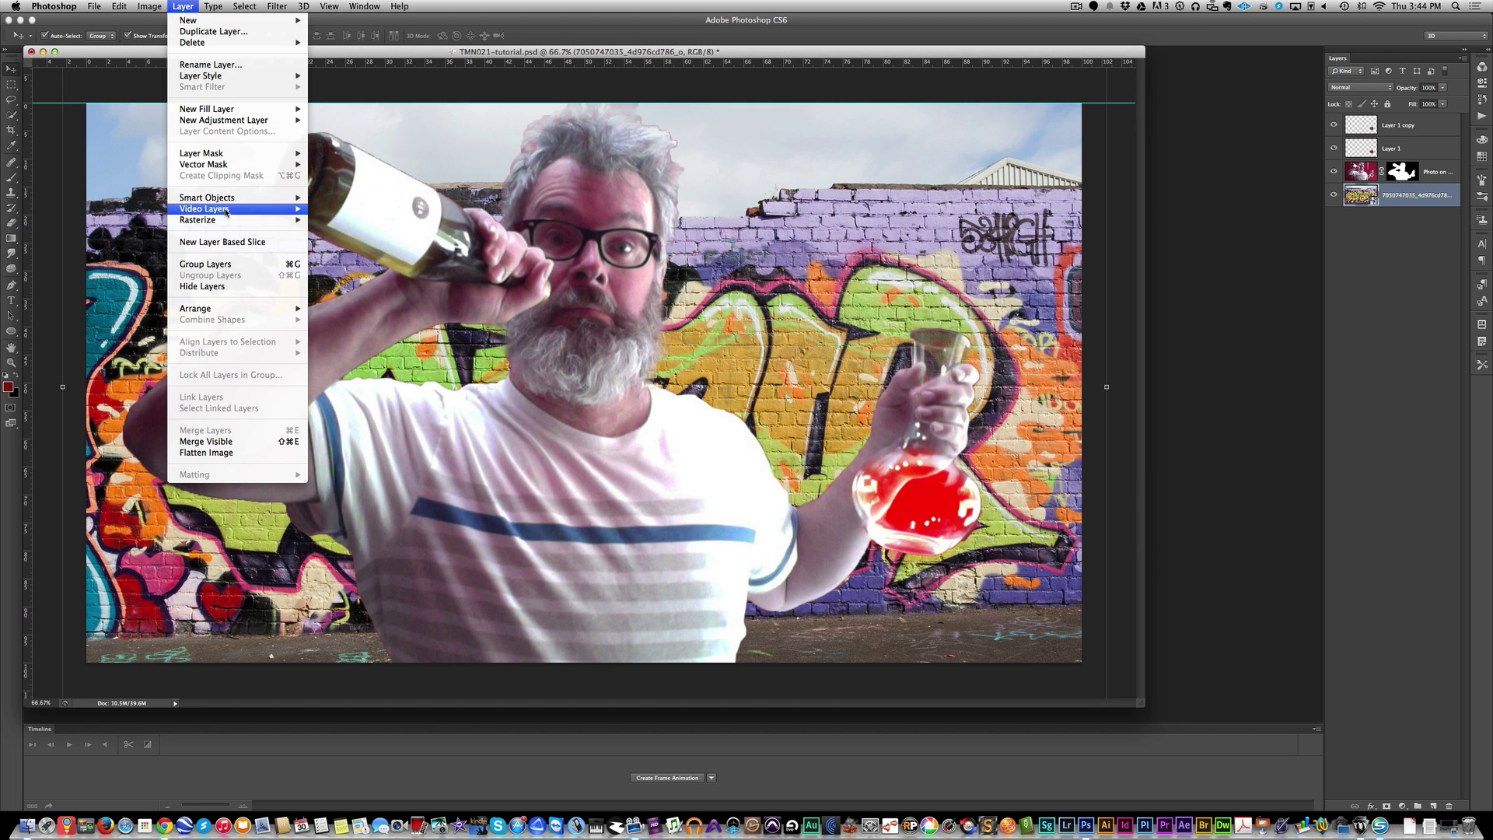
mouse_move(226, 222)
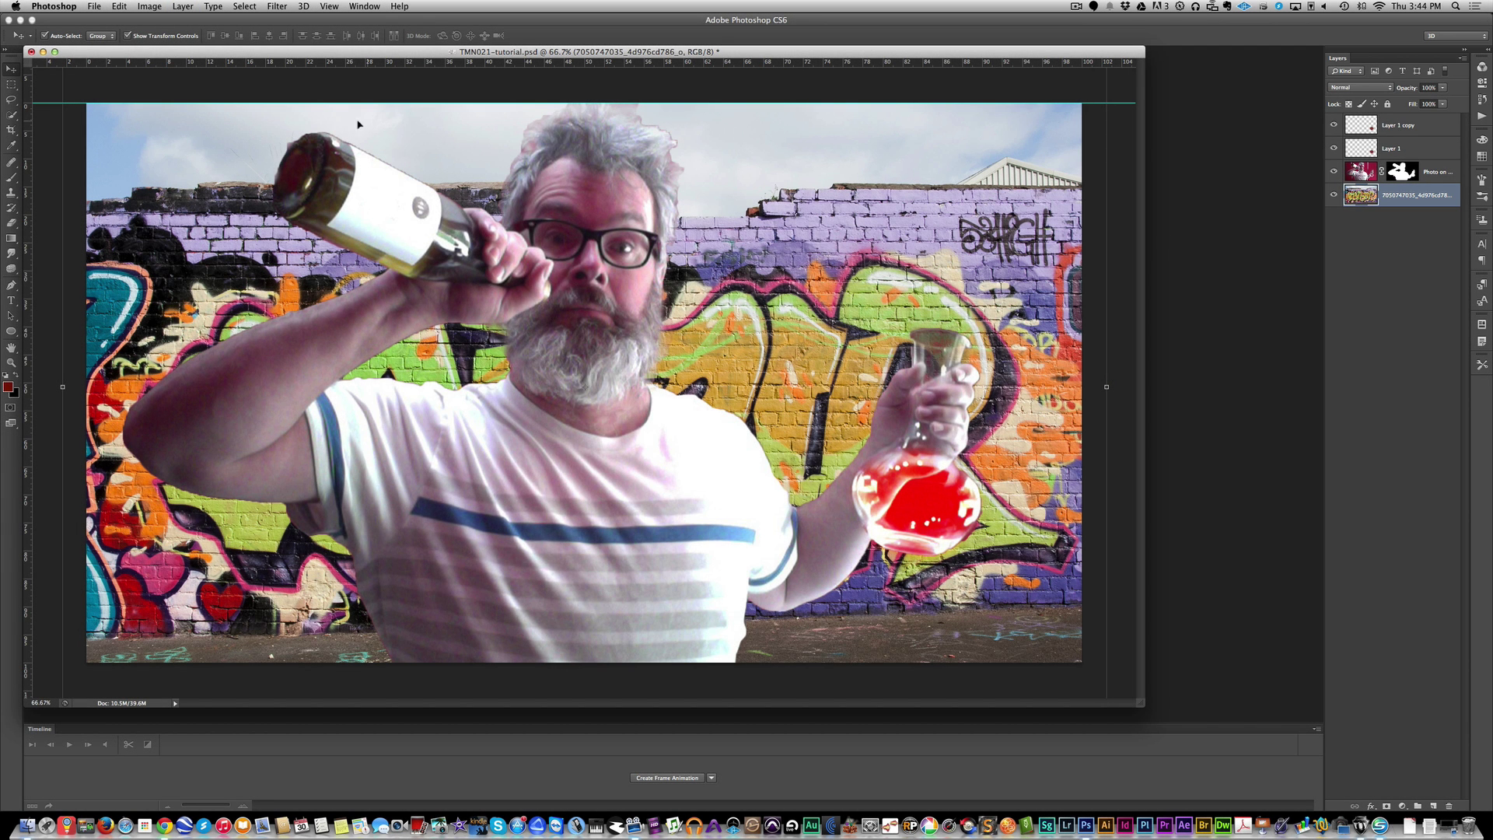
Convert the graffiti wall layer for Smart Filters so its effects remain re-editable.
click(272, 8)
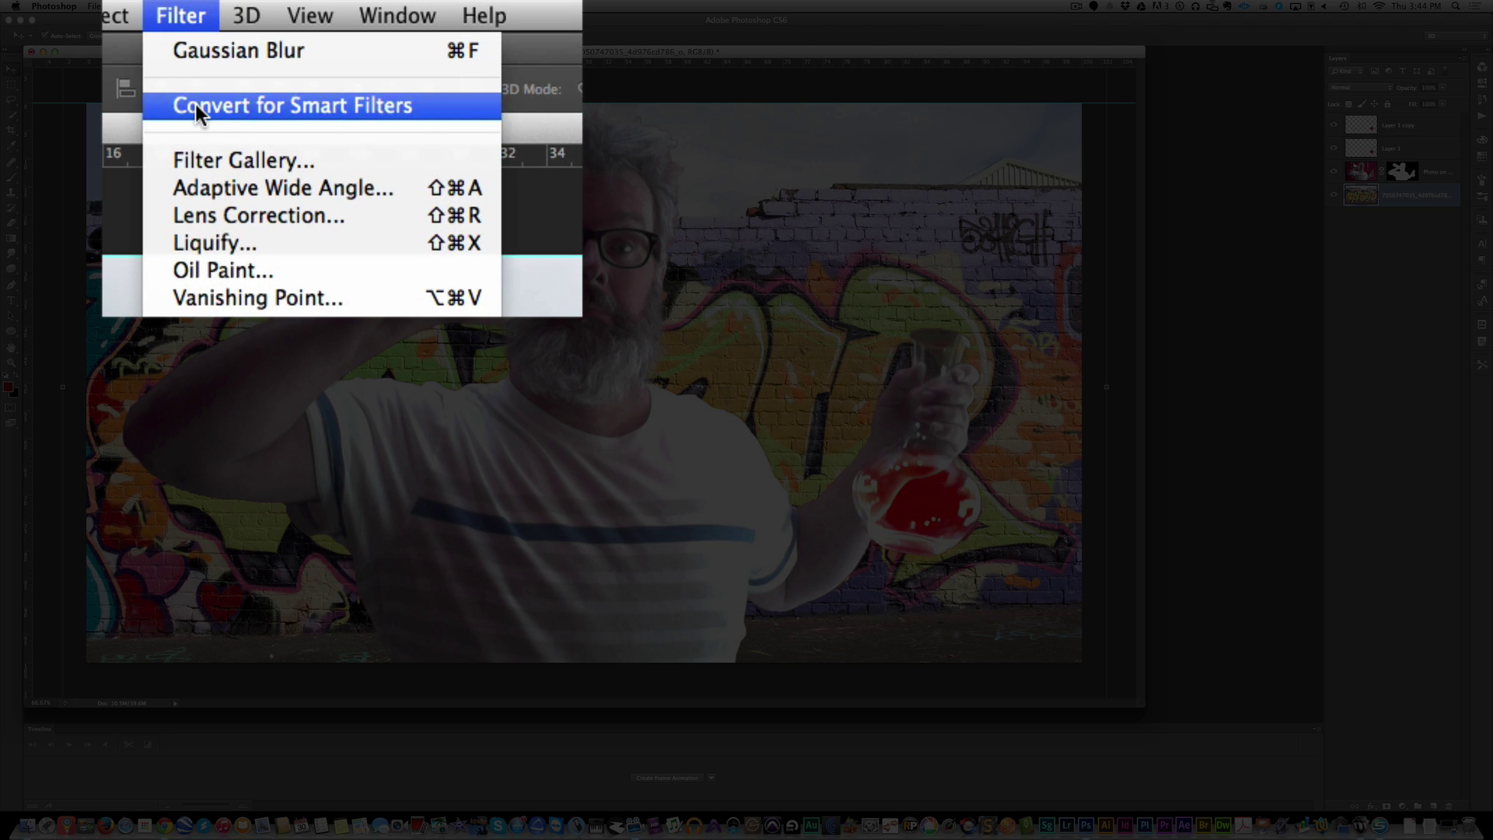
click(196, 109)
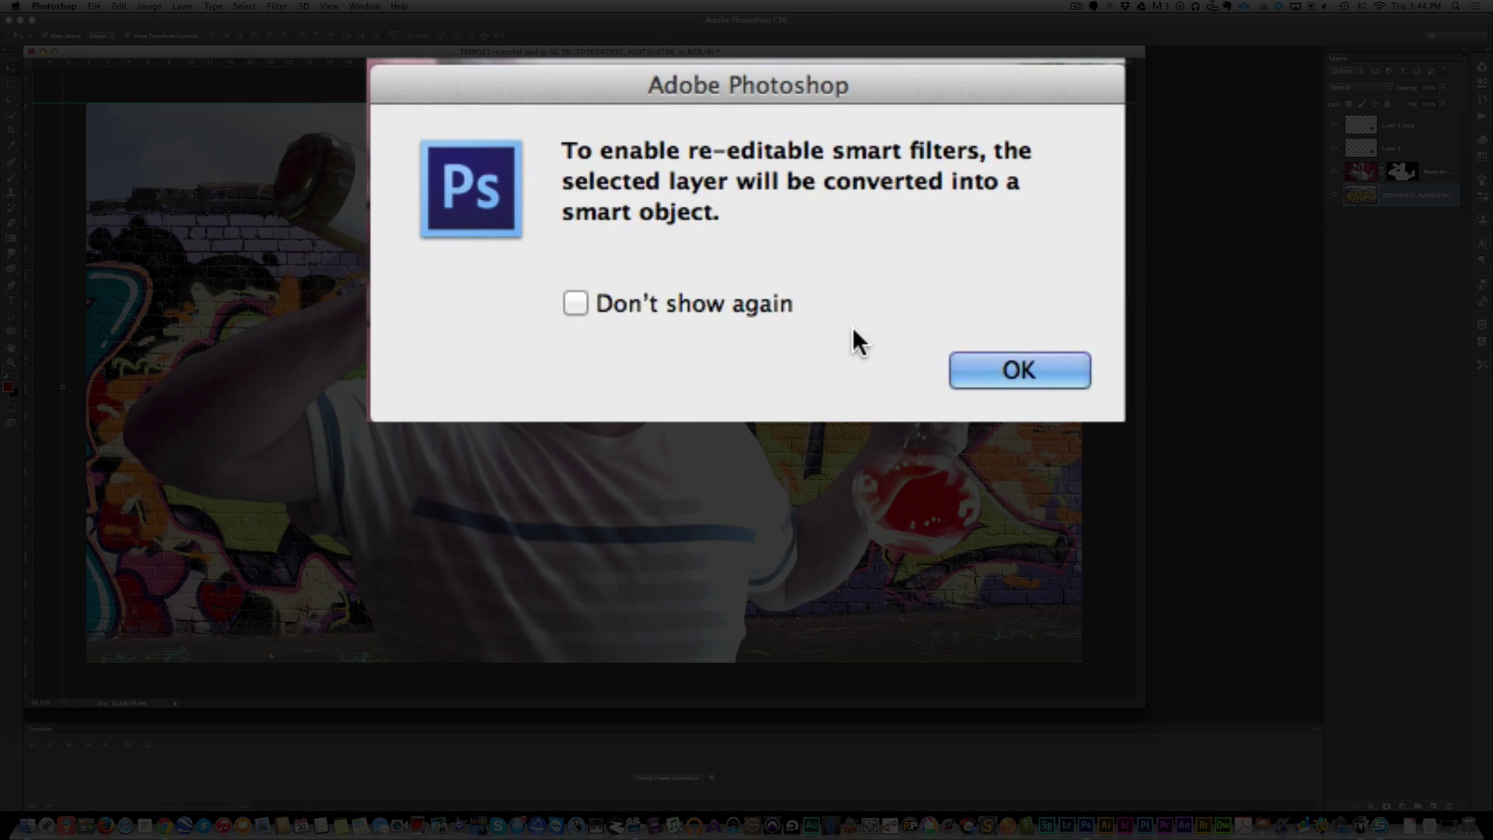
click(1019, 369)
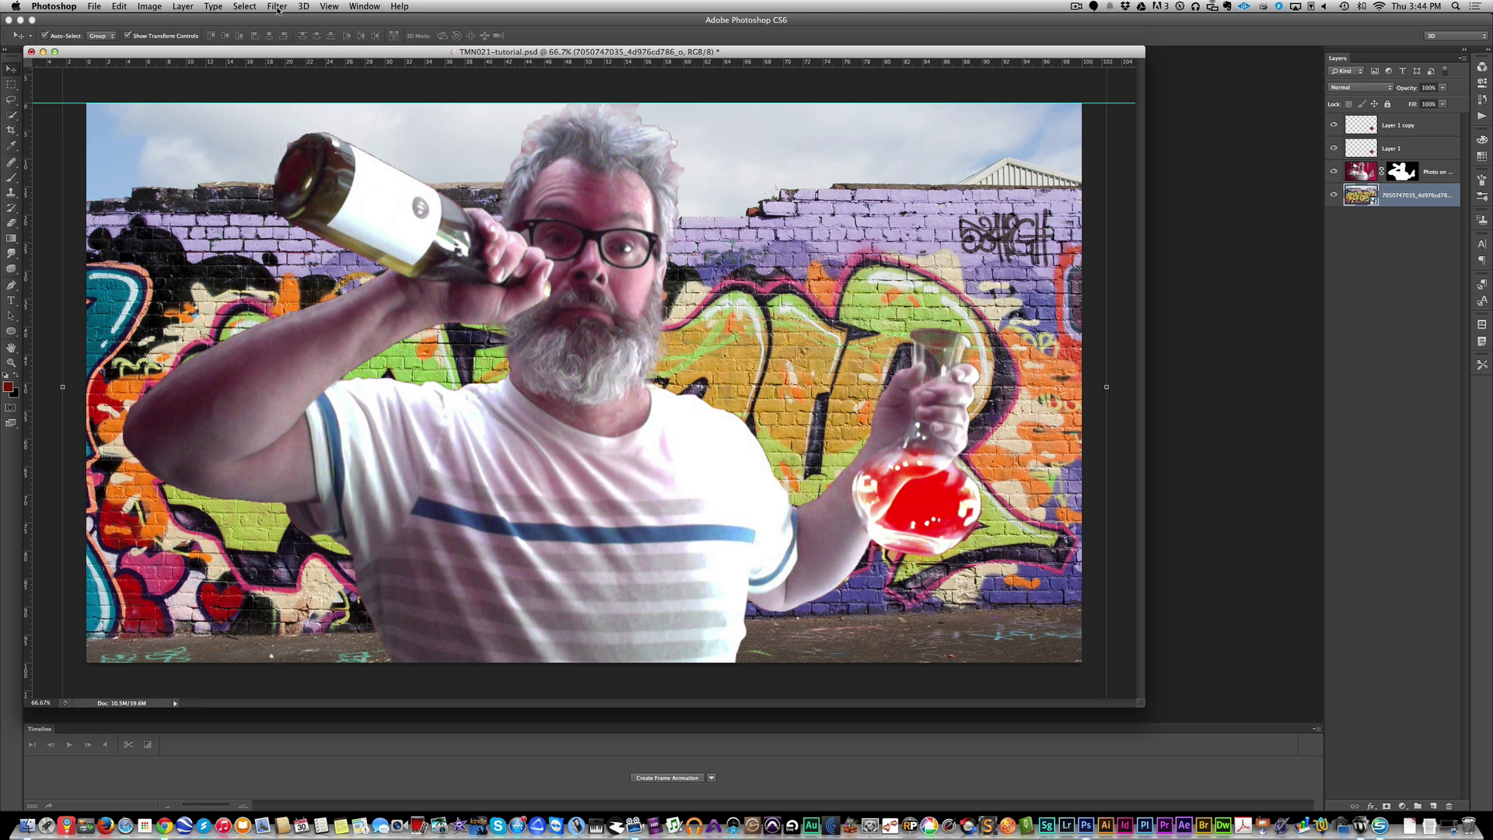
Apply a Lens Correction filter to the graffiti layer, using a custom geometric distortion adjustment to bend the wall.
click(277, 8)
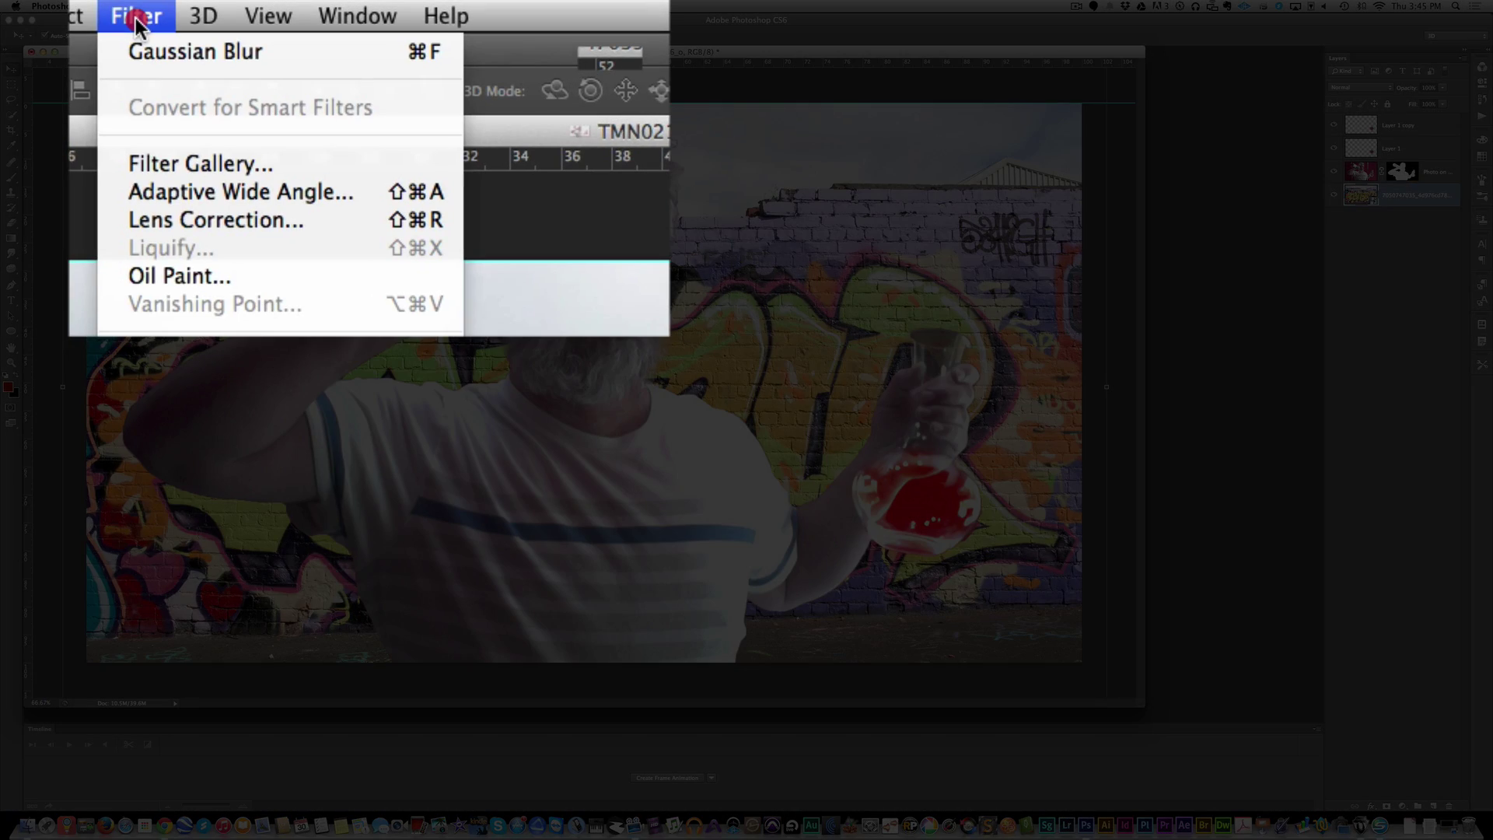
click(209, 208)
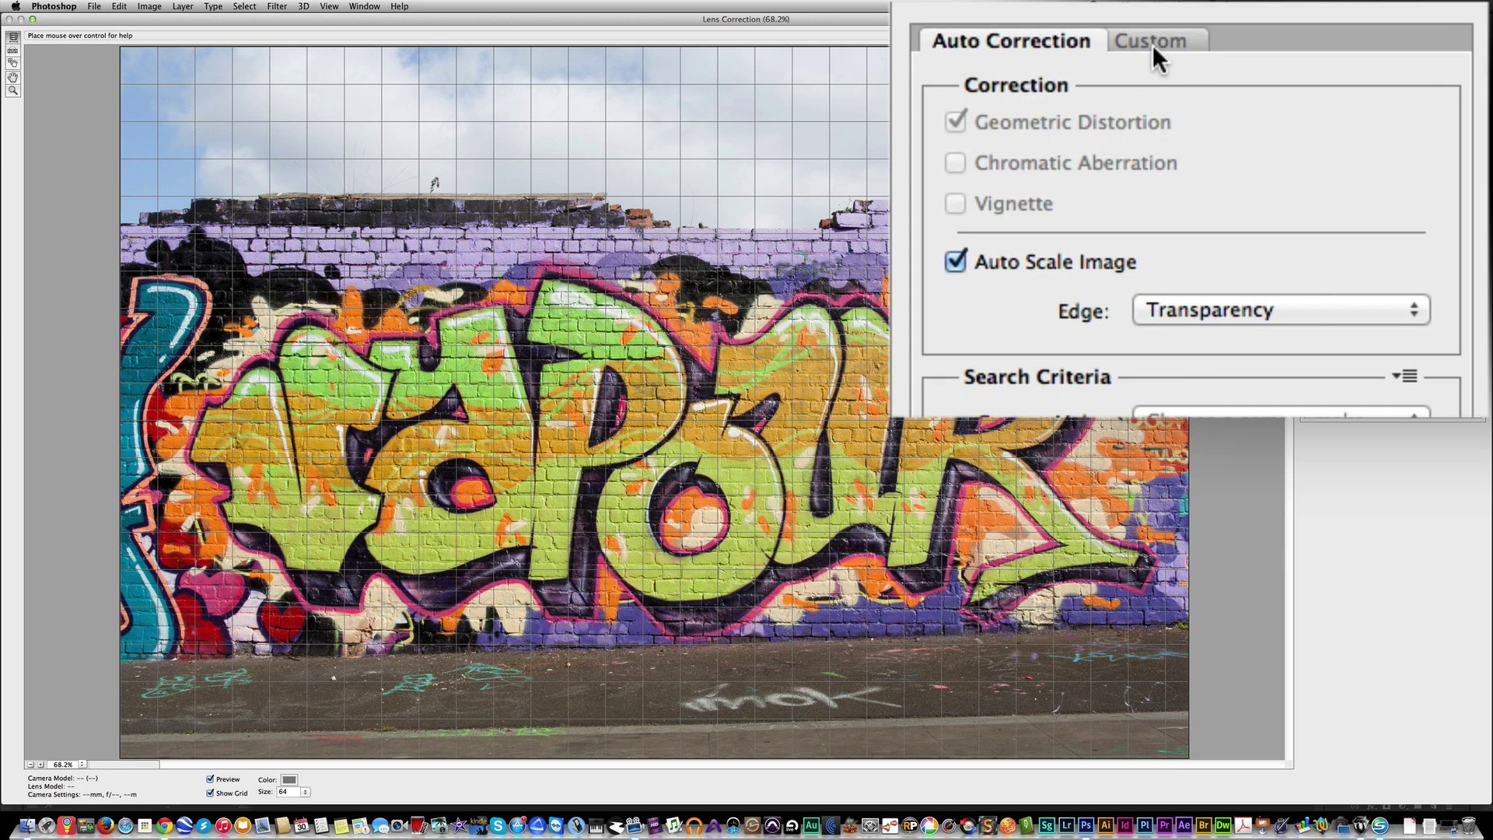
click(1153, 44)
drag(1201, 202, 1351, 217)
click(1412, 39)
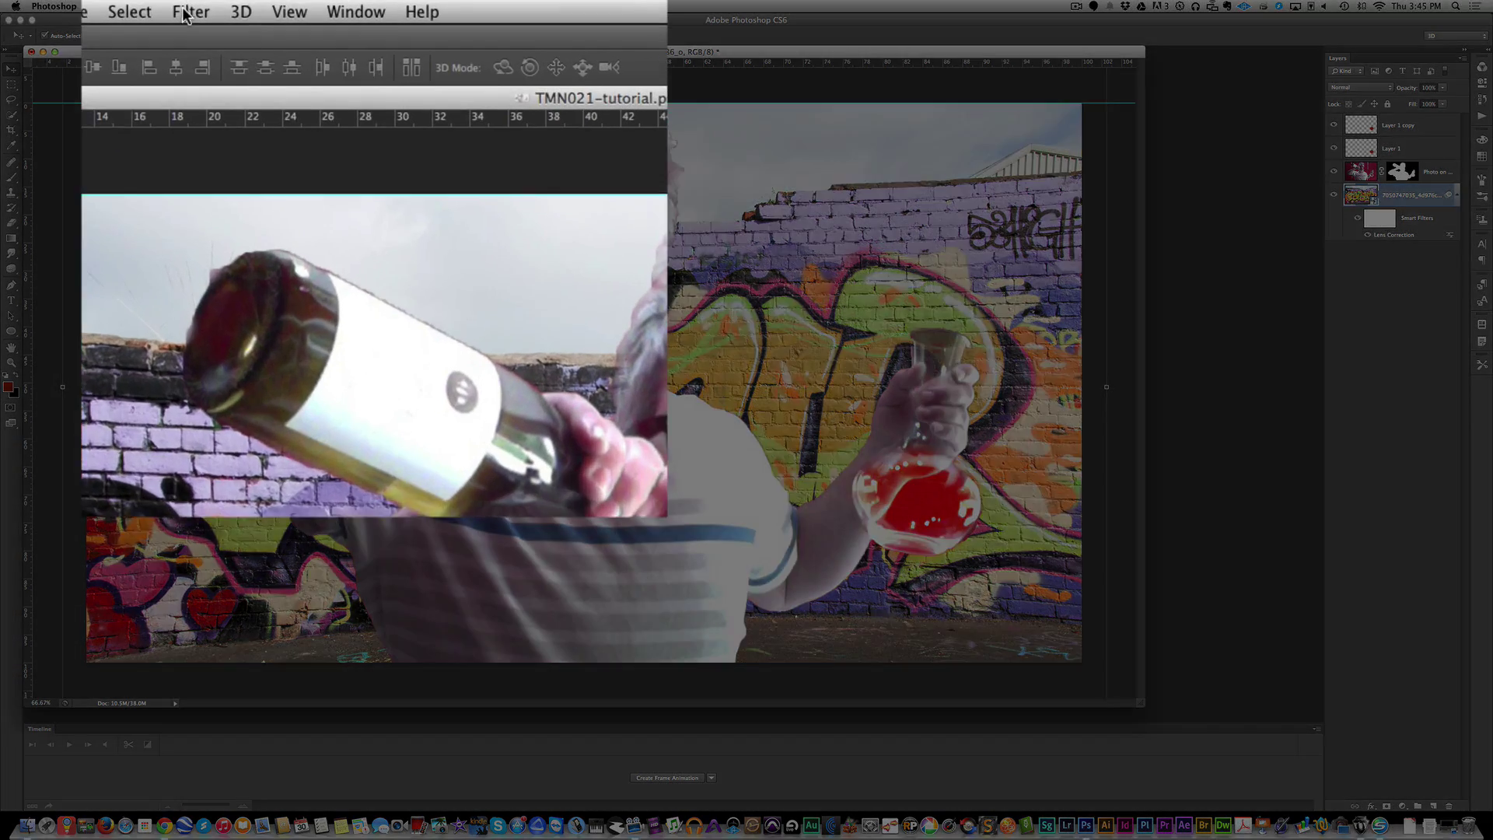
Apply a Gaussian Blur smart filter with a 4.9-pixel radius to the graffiti layer.
click(274, 6)
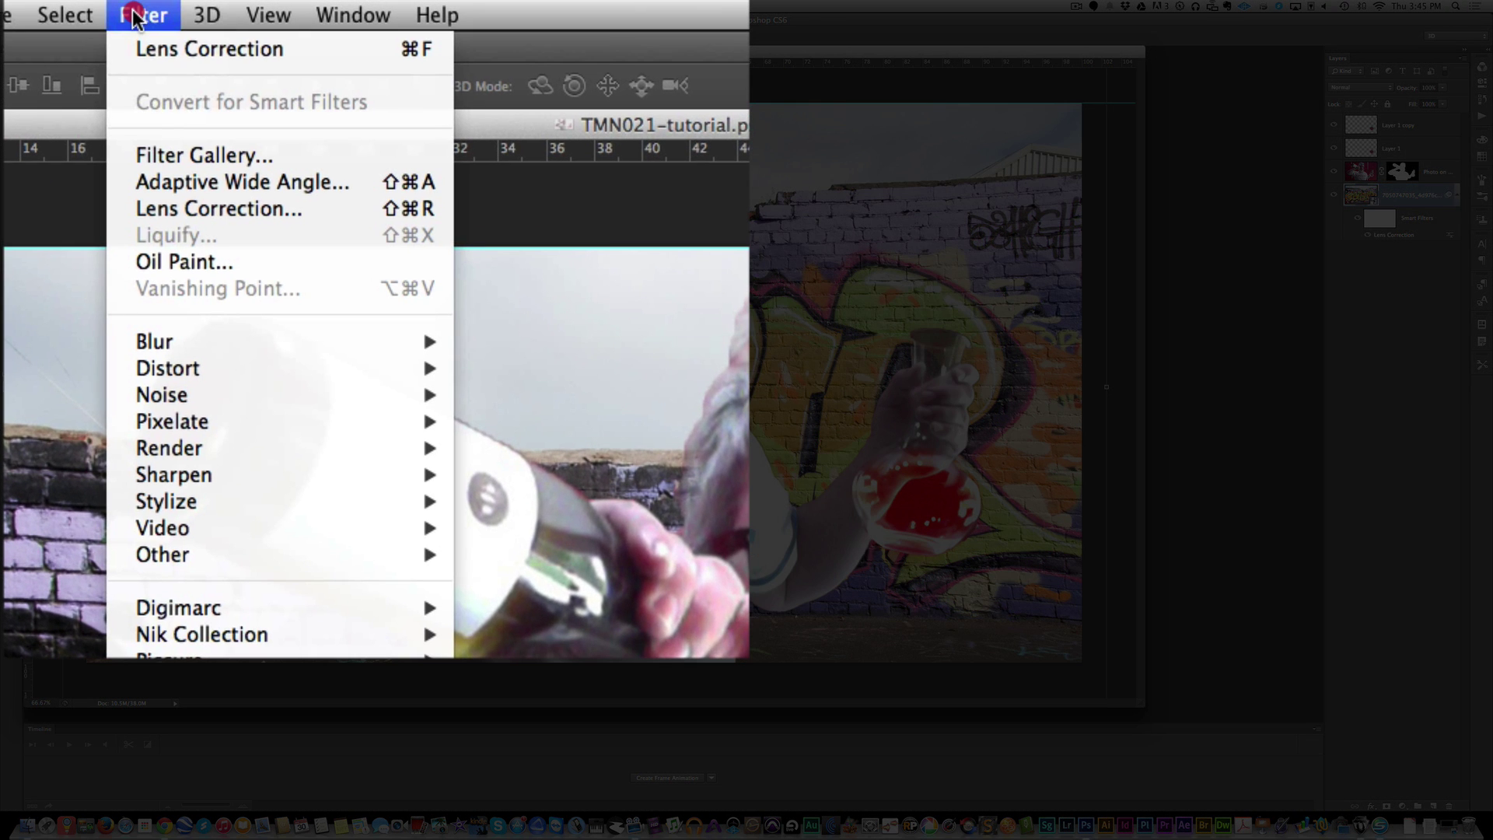
mouse_move(220, 342)
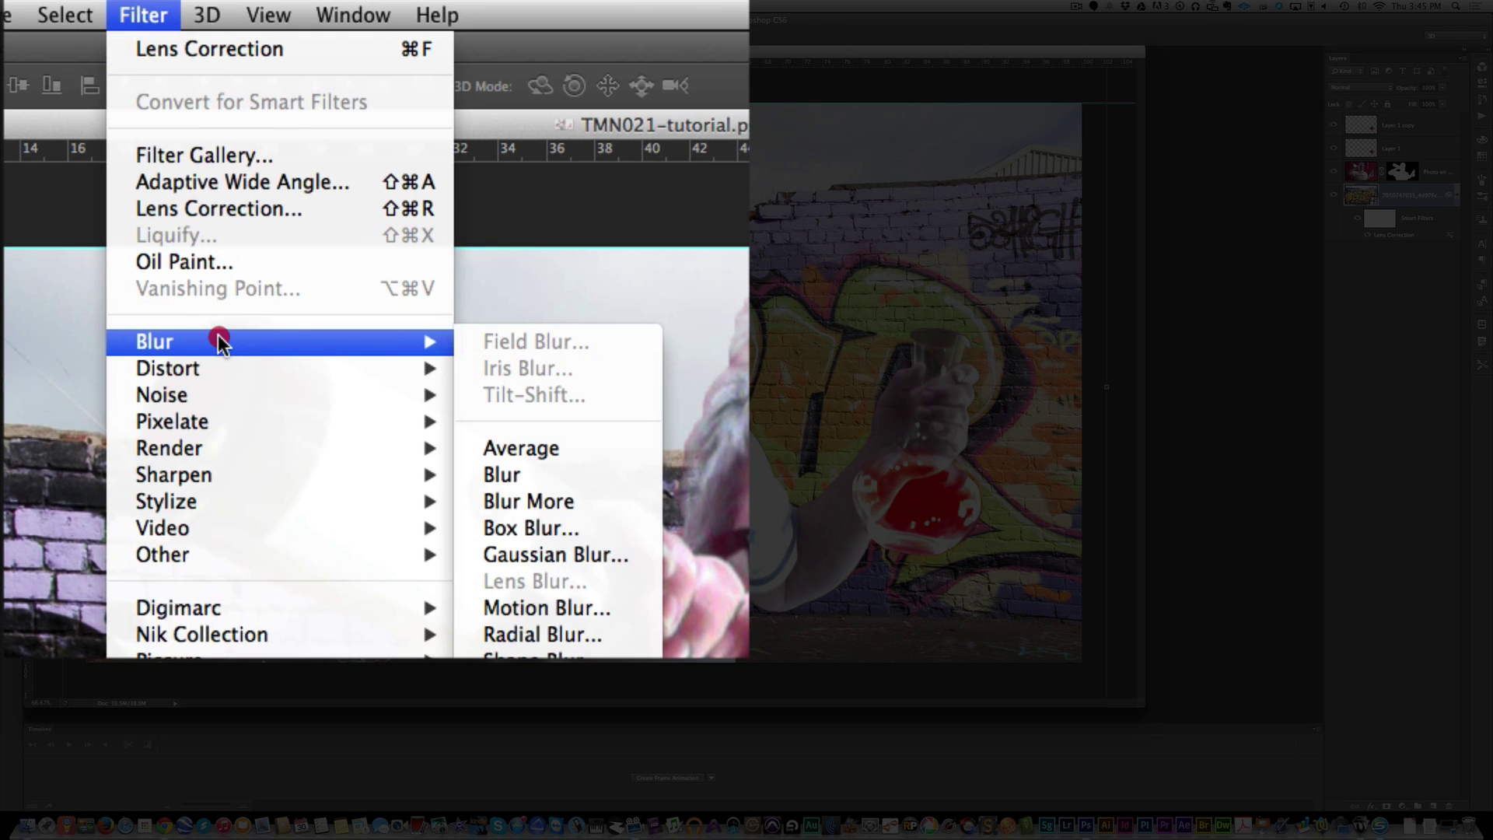
click(561, 557)
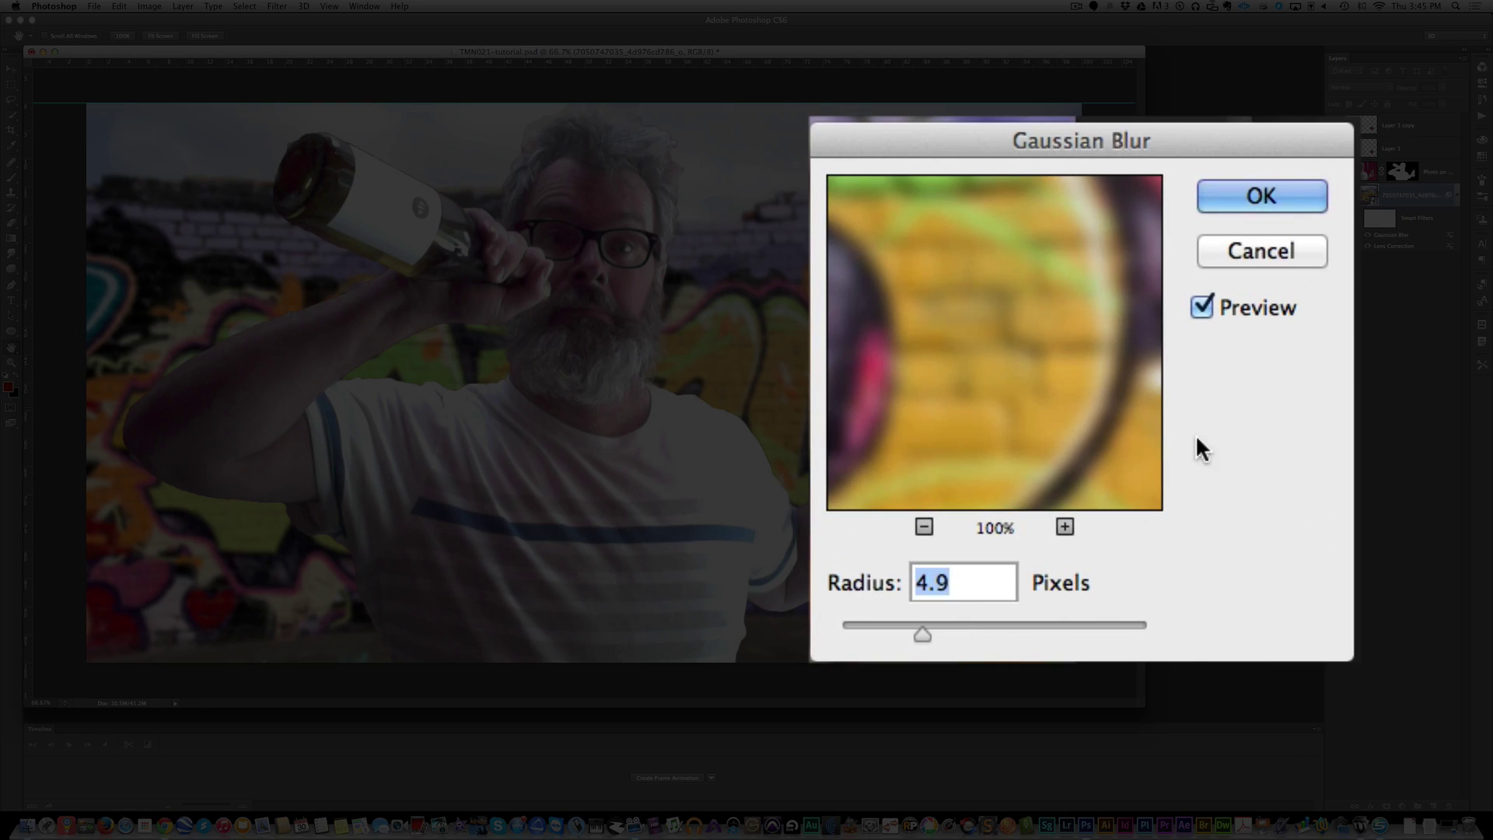
click(1276, 184)
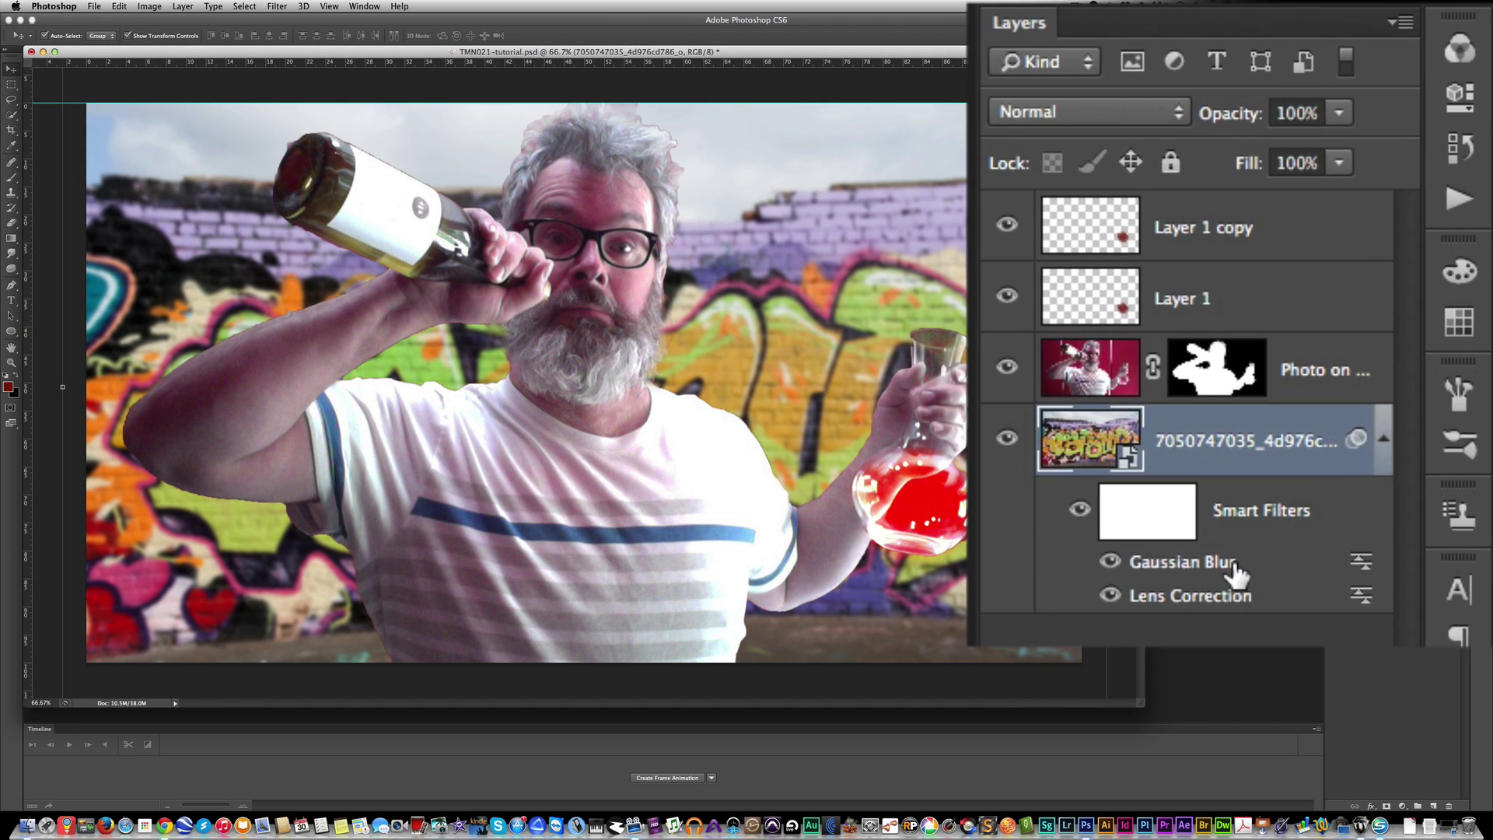
Toggle the visibility of the graffiti layer's Gaussian Blur and Lens Correction smart filters to compare their effects.
click(1111, 561)
click(1110, 596)
click(1109, 596)
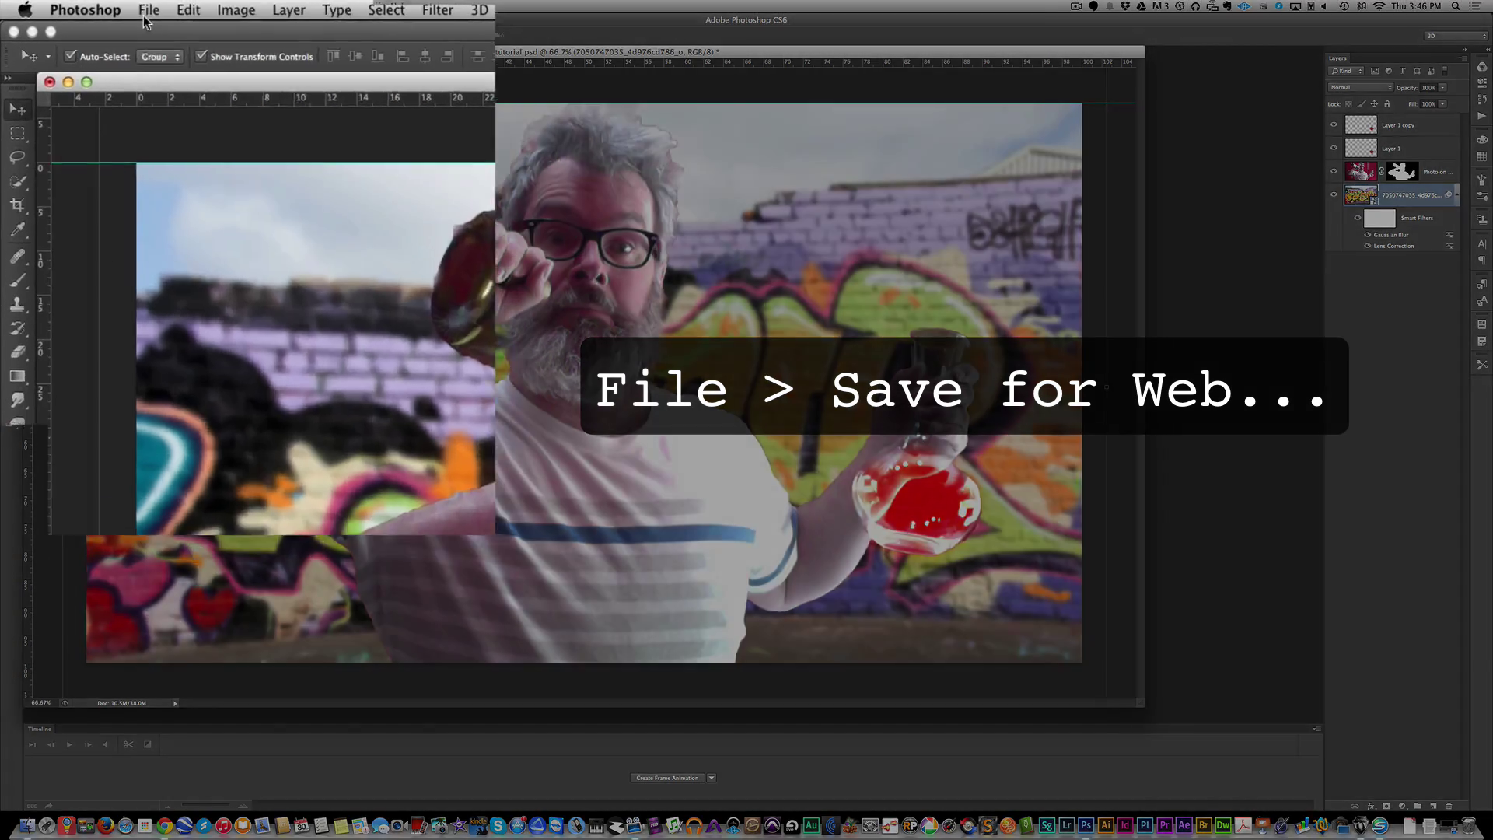
Export the composite for web as a 2560 x 1440 maximum-quality JPEG named TMN021-PrePaper.jpg in the Featured Images folder.
click(94, 6)
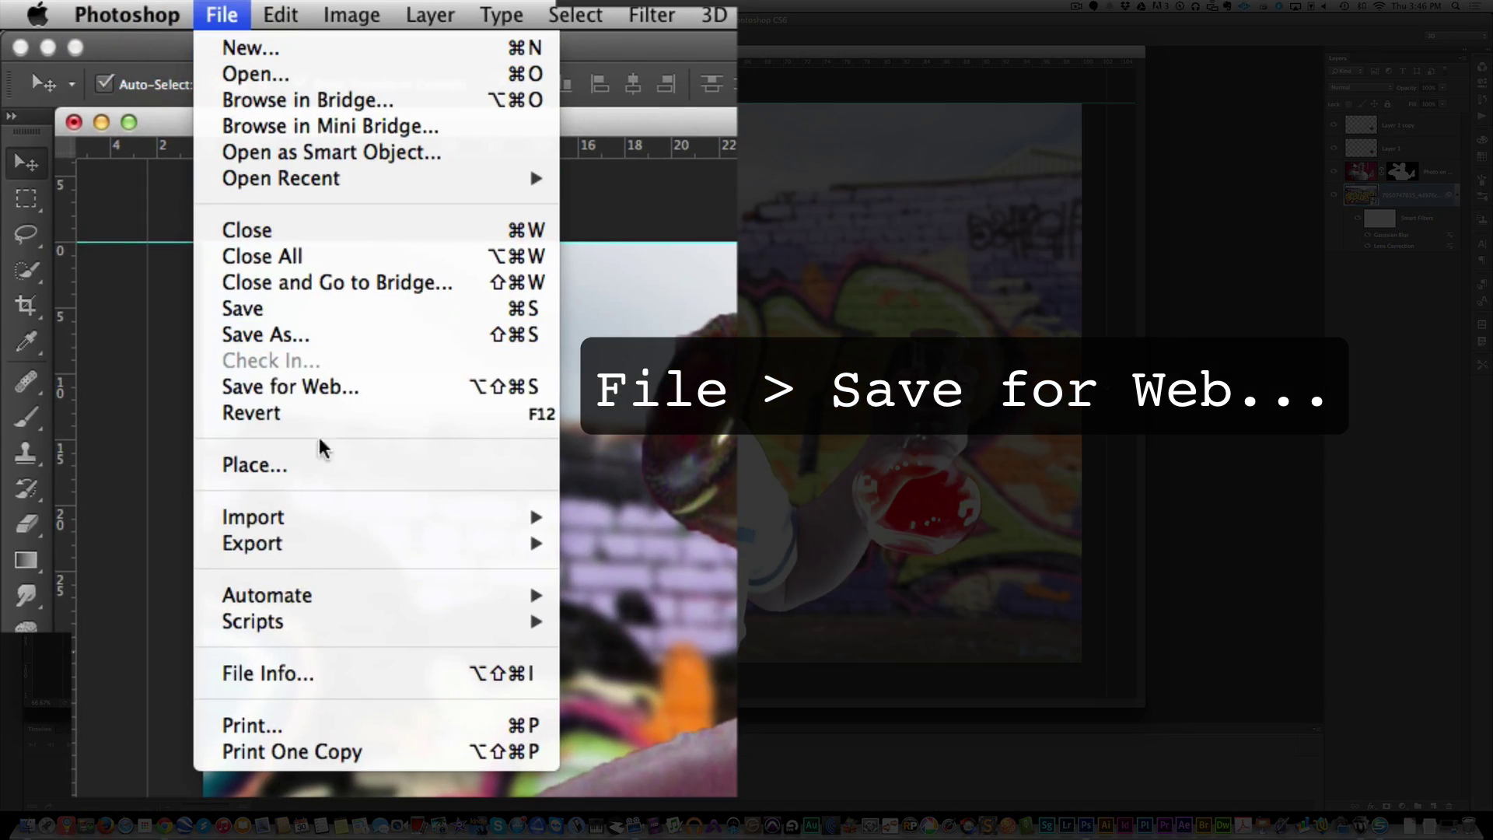
click(323, 398)
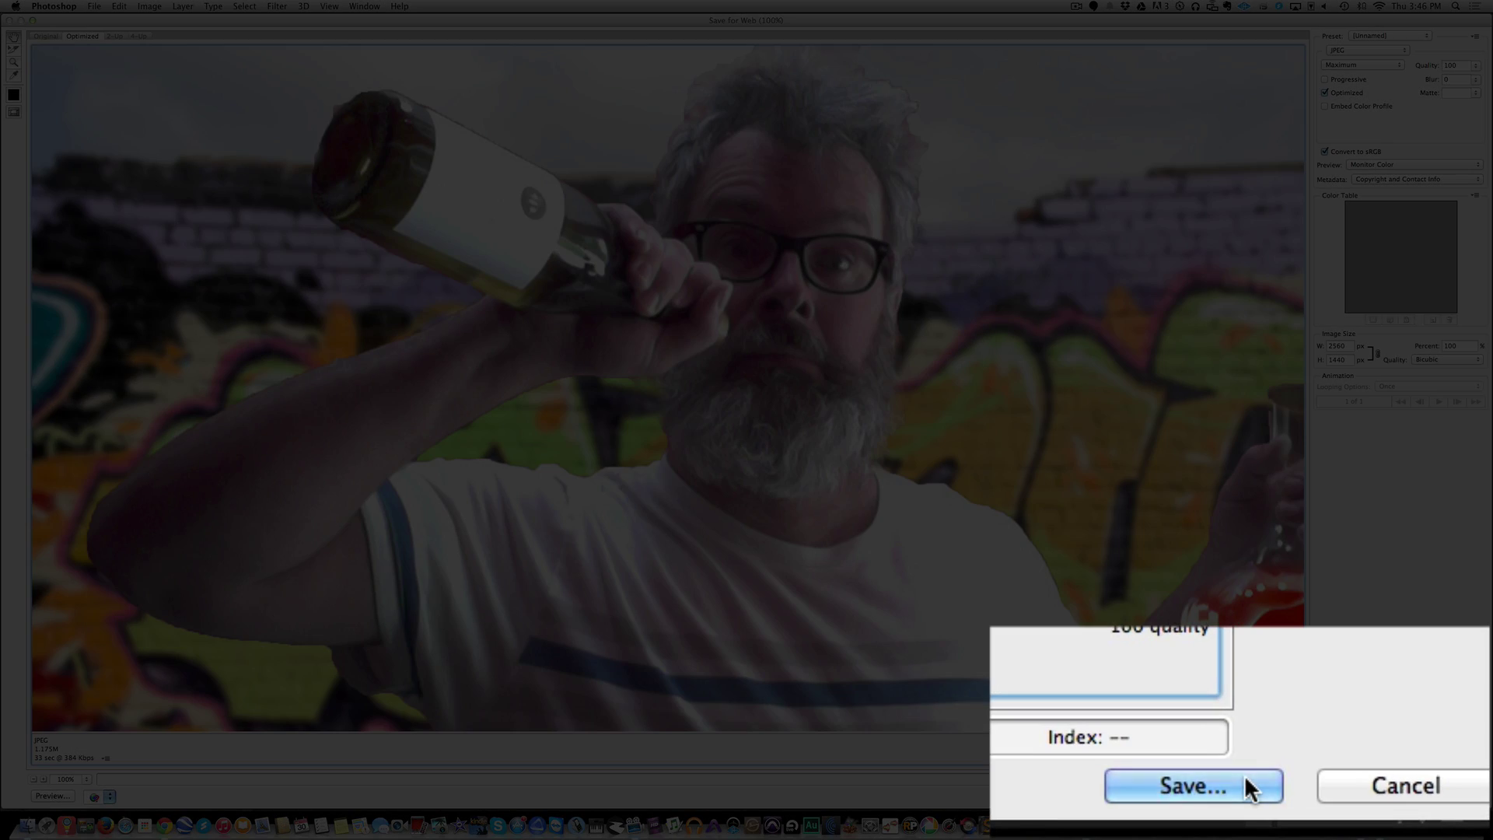
click(1247, 770)
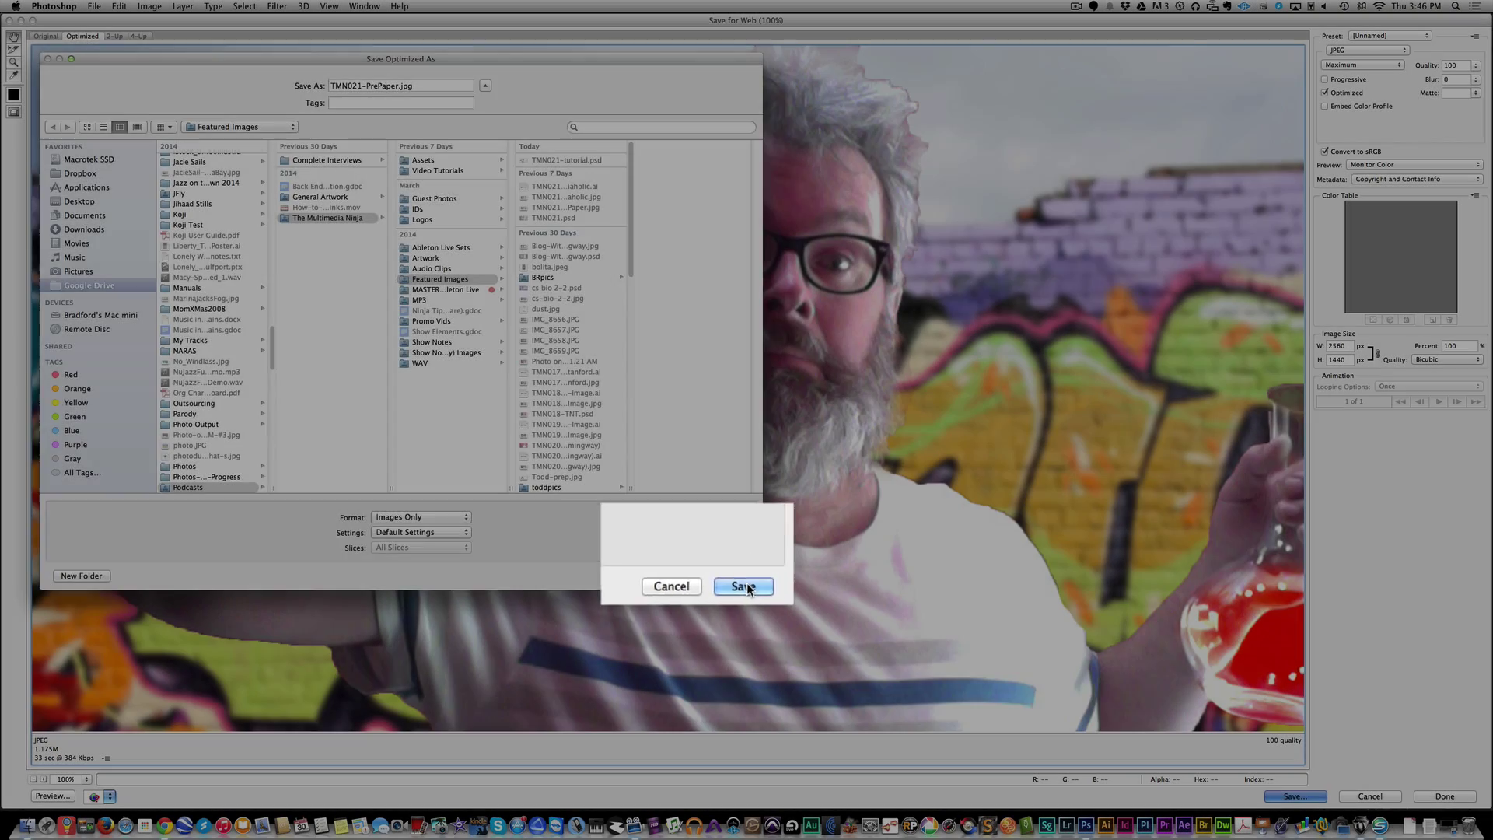
click(734, 574)
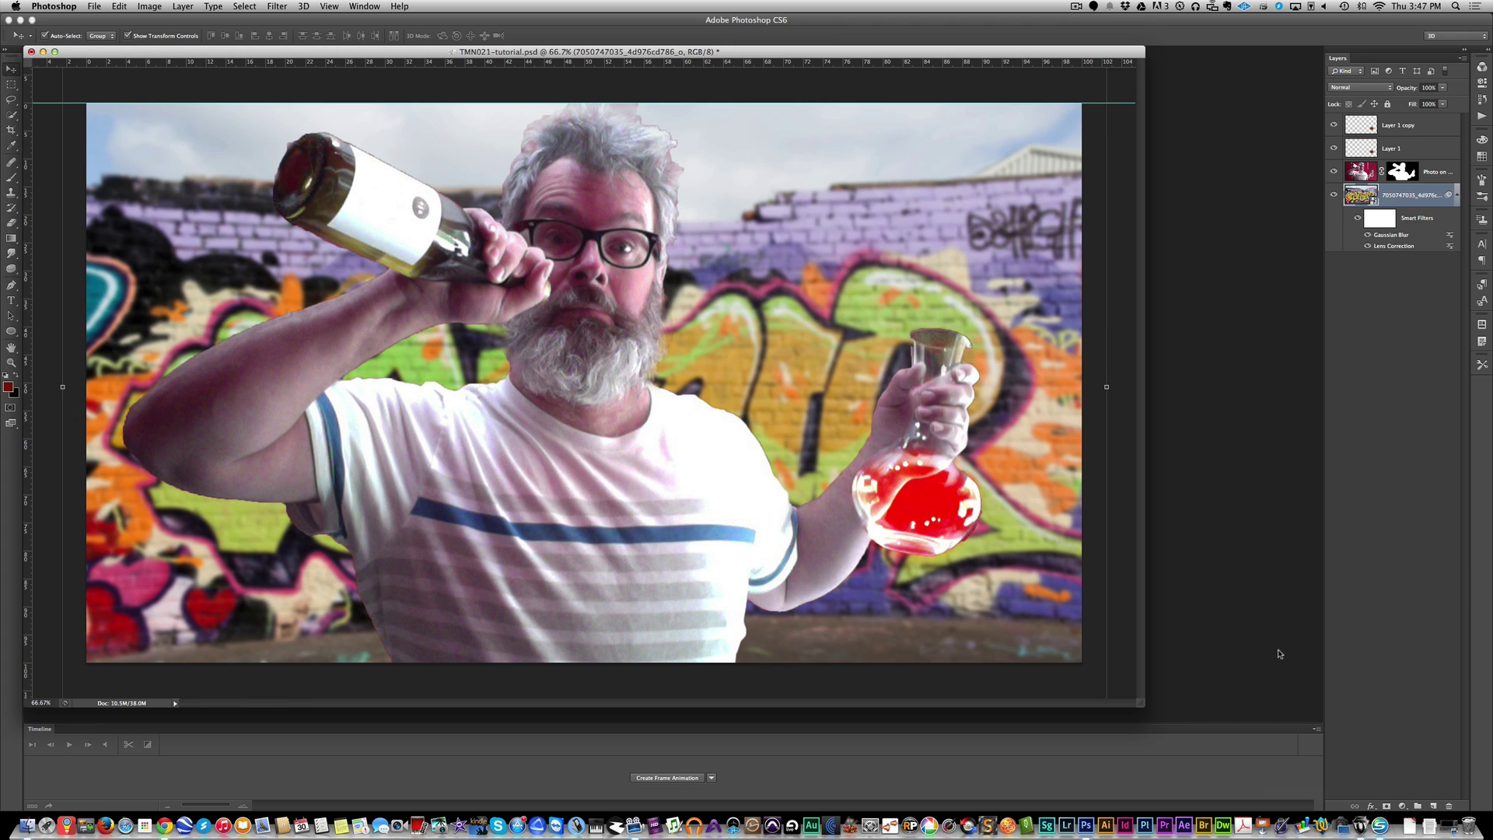